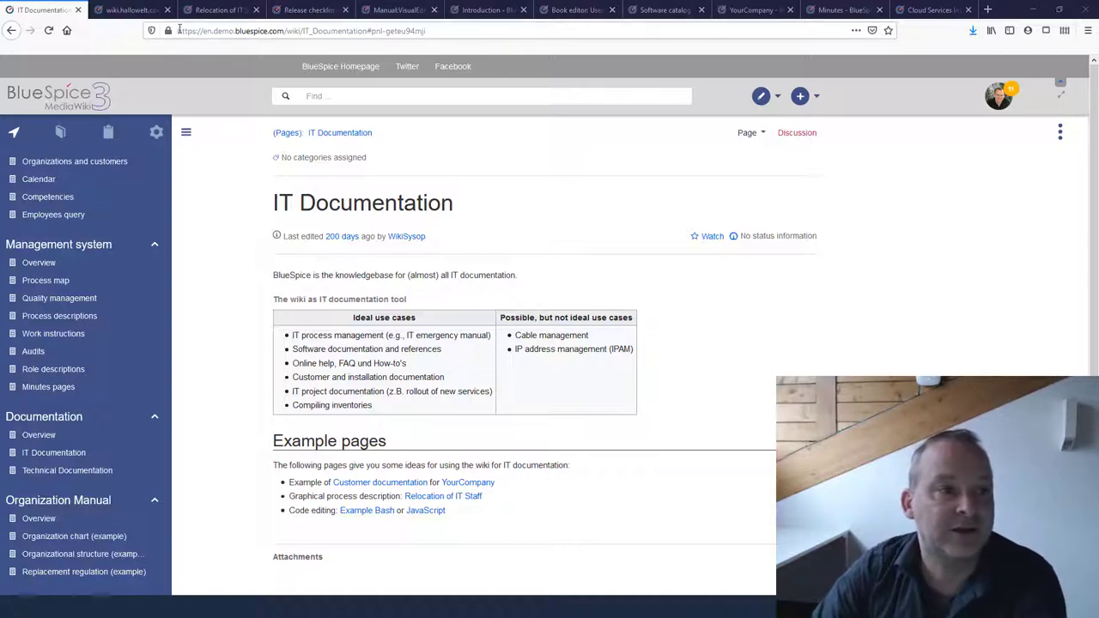
Review the ideal and the possible but not ideal use cases in the IT Documentation page's table
drag(179, 30, 299, 31)
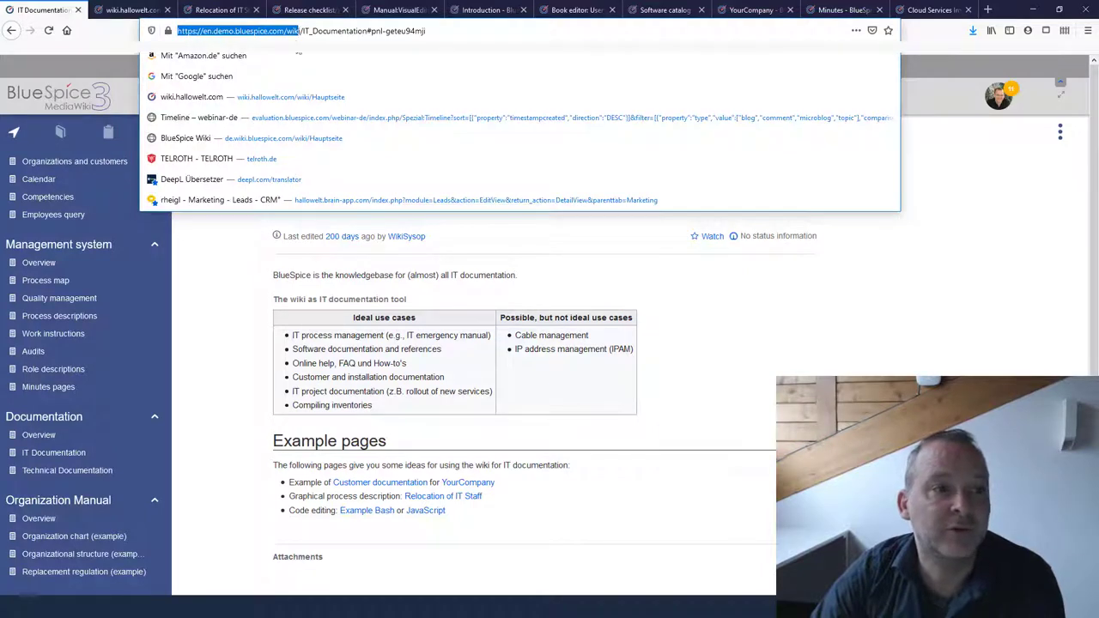
click(253, 247)
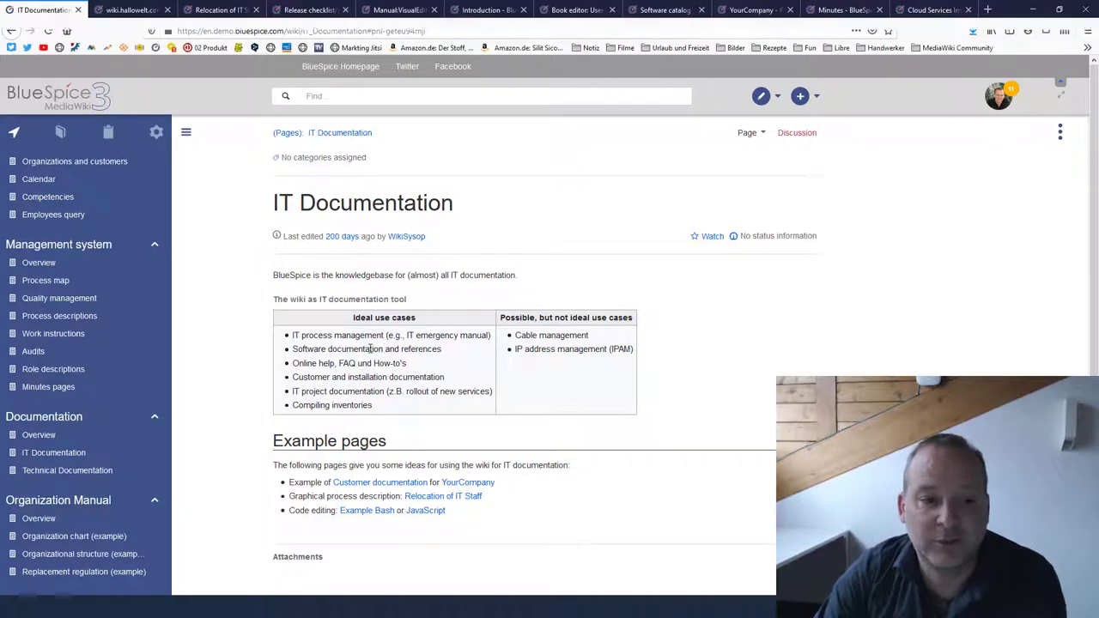
drag(383, 351, 292, 353)
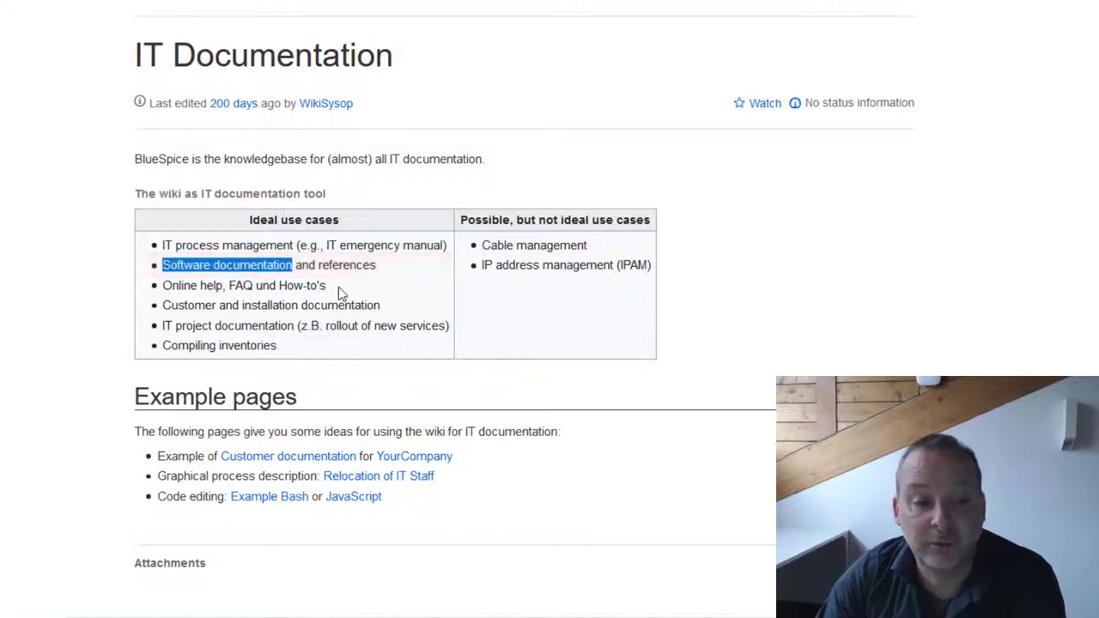
drag(342, 285, 176, 285)
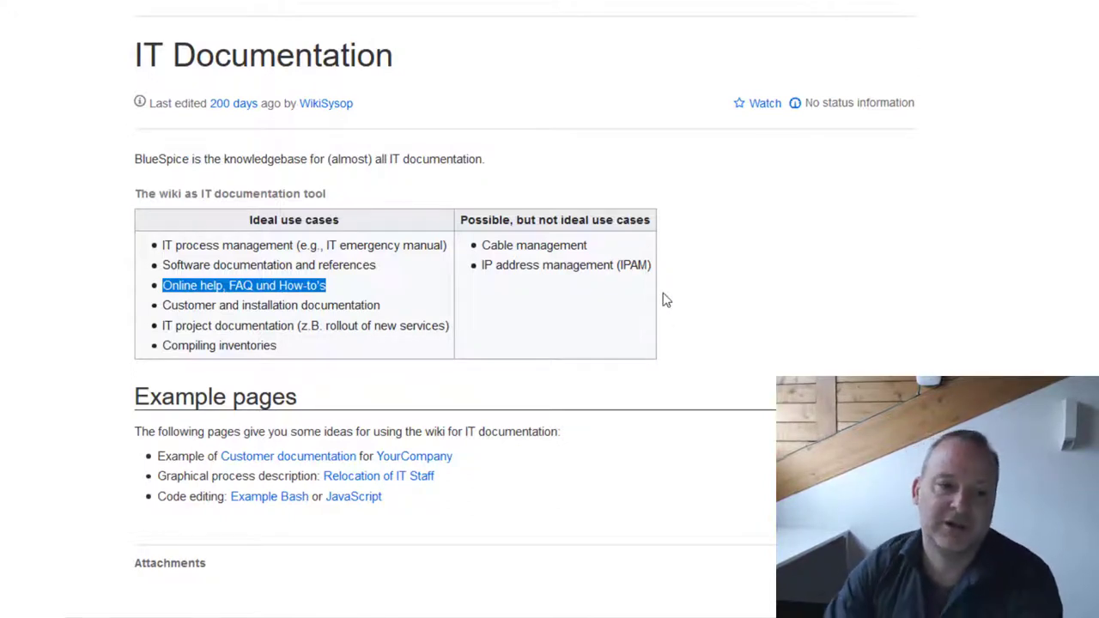
drag(297, 245, 162, 256)
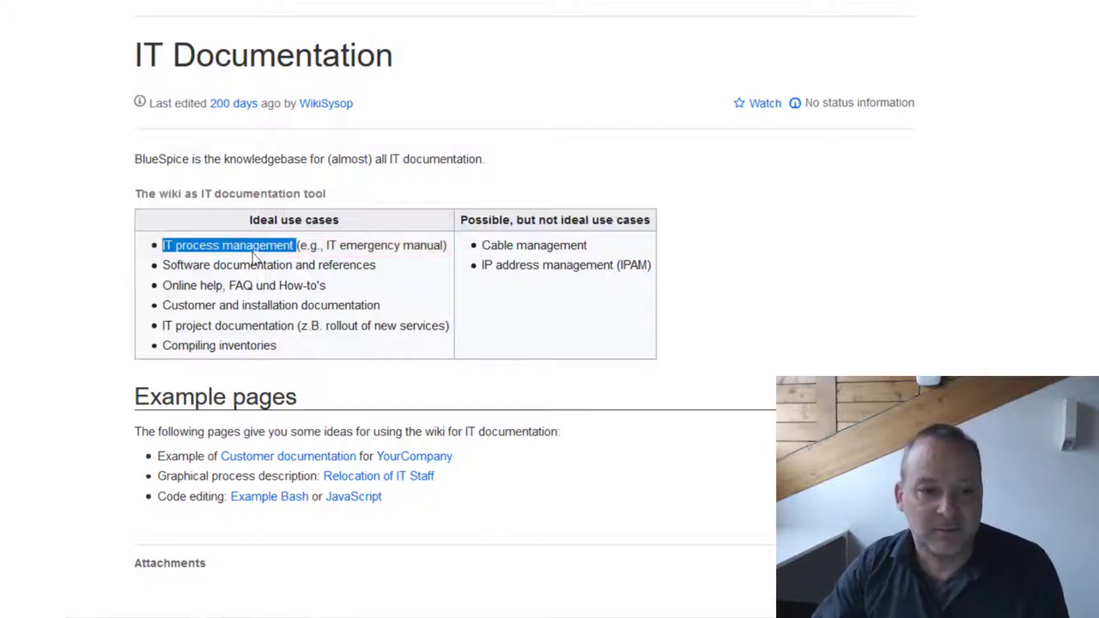
click(427, 294)
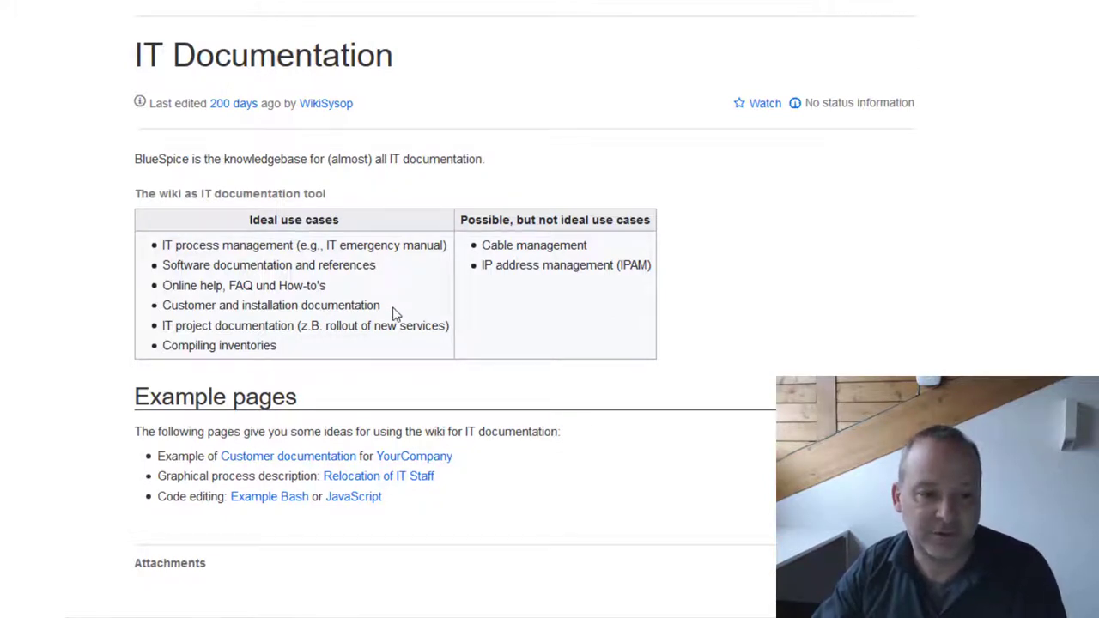
drag(386, 308, 163, 305)
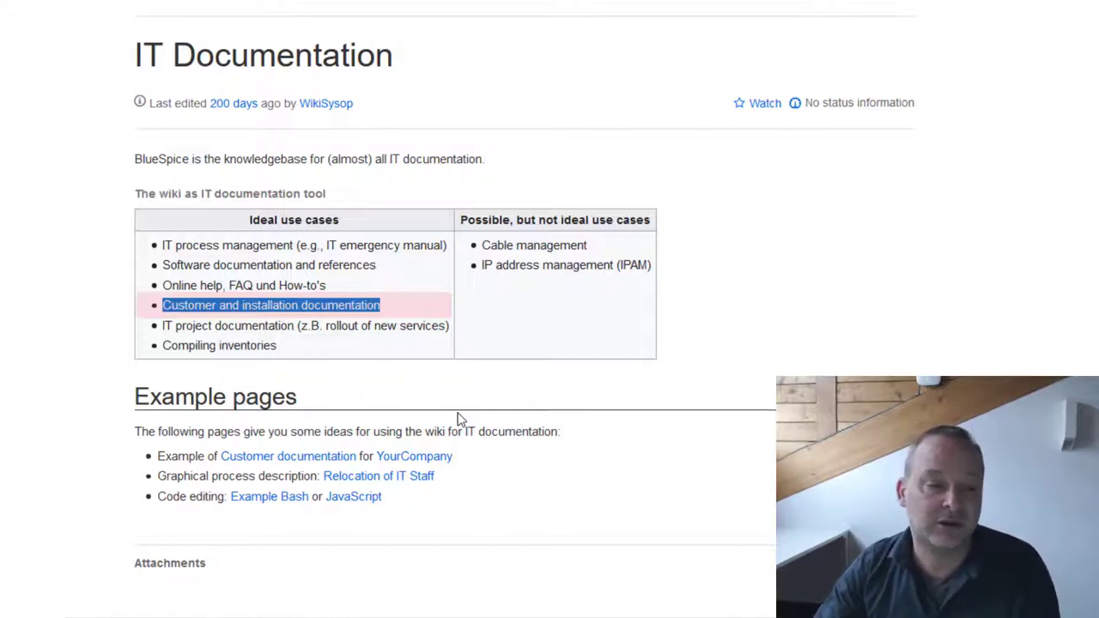
click(389, 358)
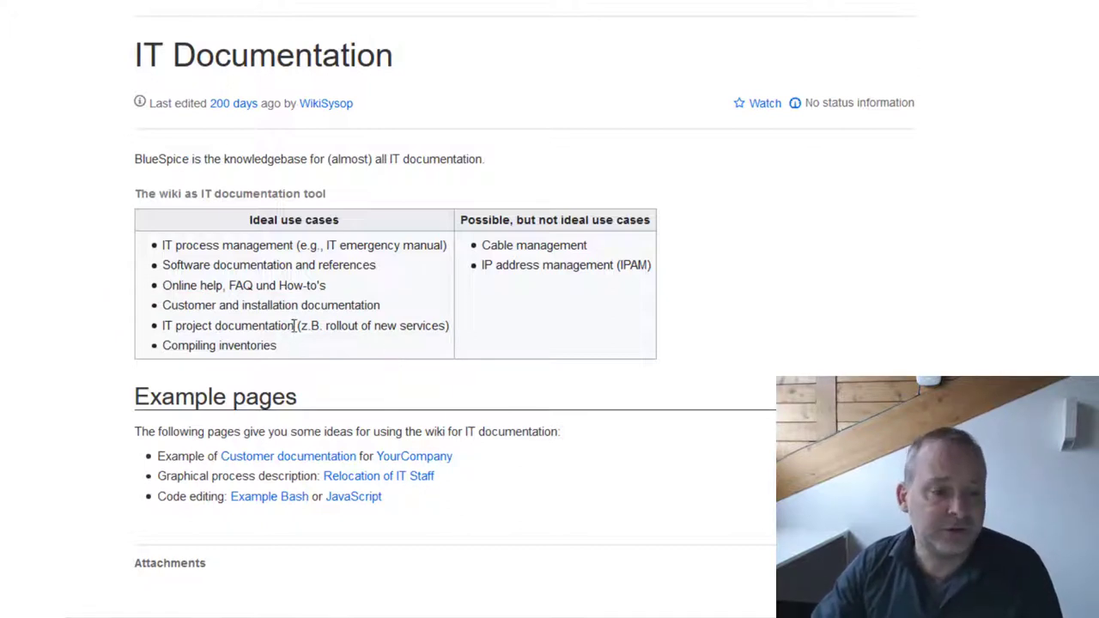
drag(296, 327, 161, 325)
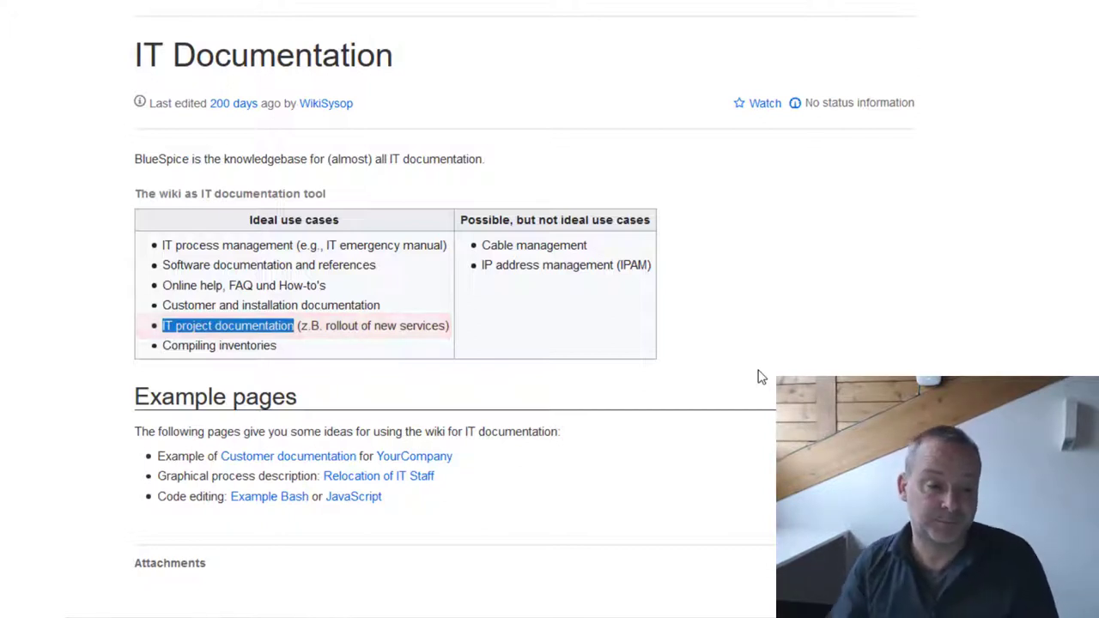
click(336, 340)
drag(319, 346, 162, 346)
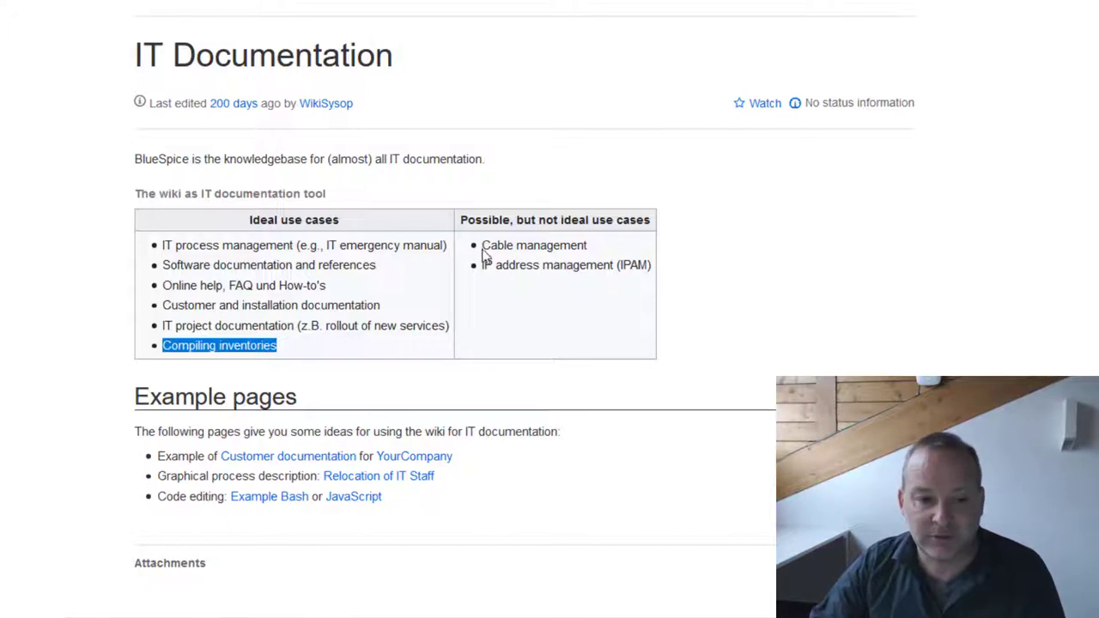
drag(482, 246, 658, 273)
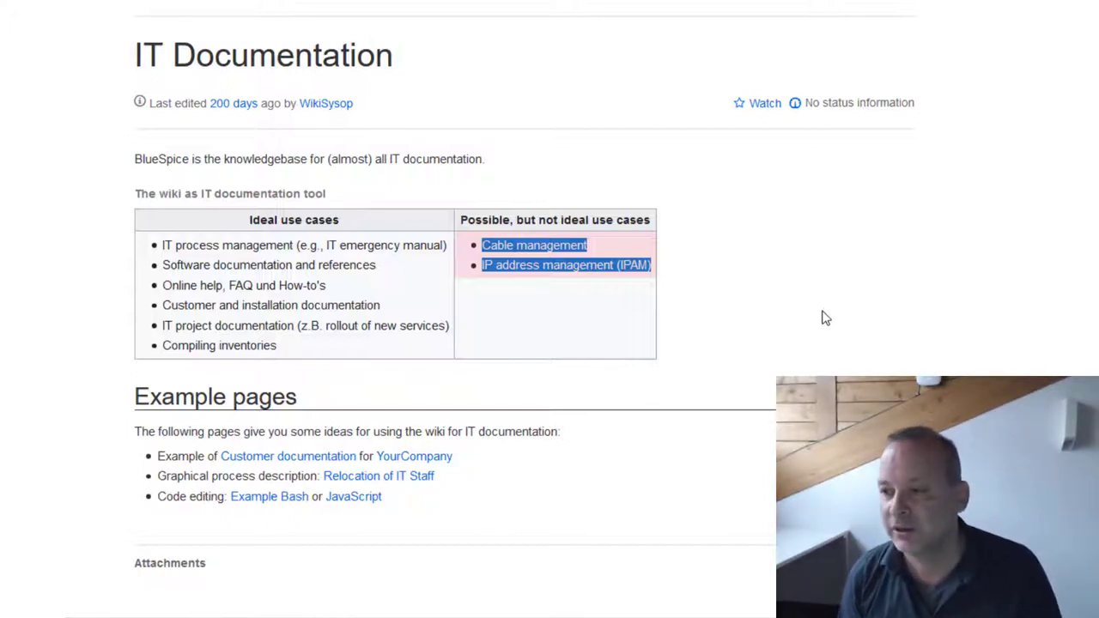
click(822, 317)
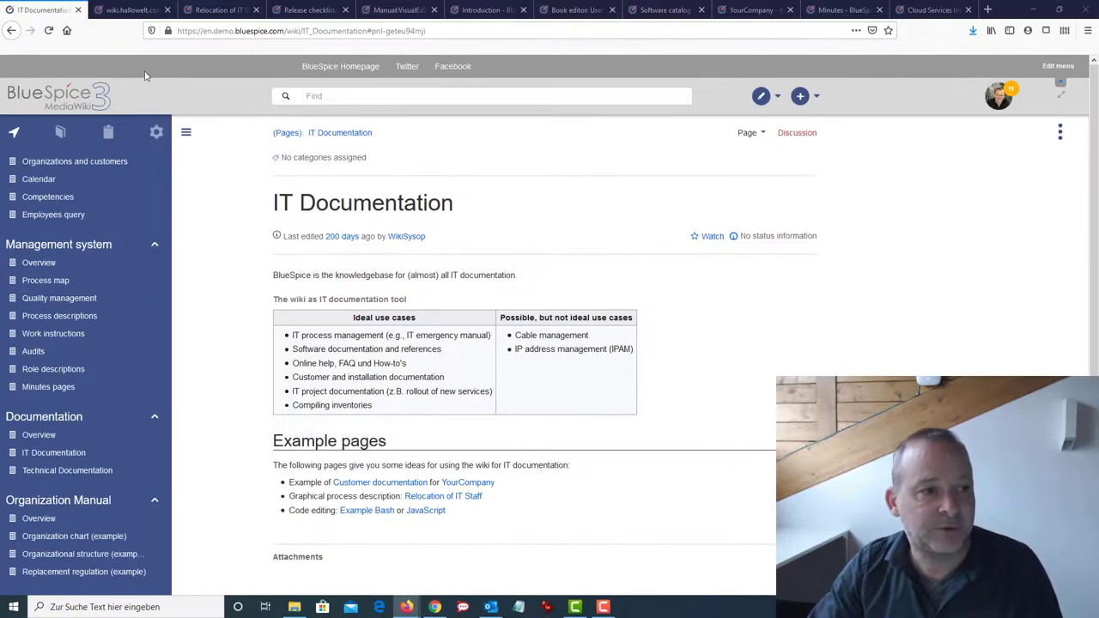
Open the Releasemanagement book in the Hallo Welt wiki and expand its Prozessbeschreibungen and Checklisten chapters
click(135, 12)
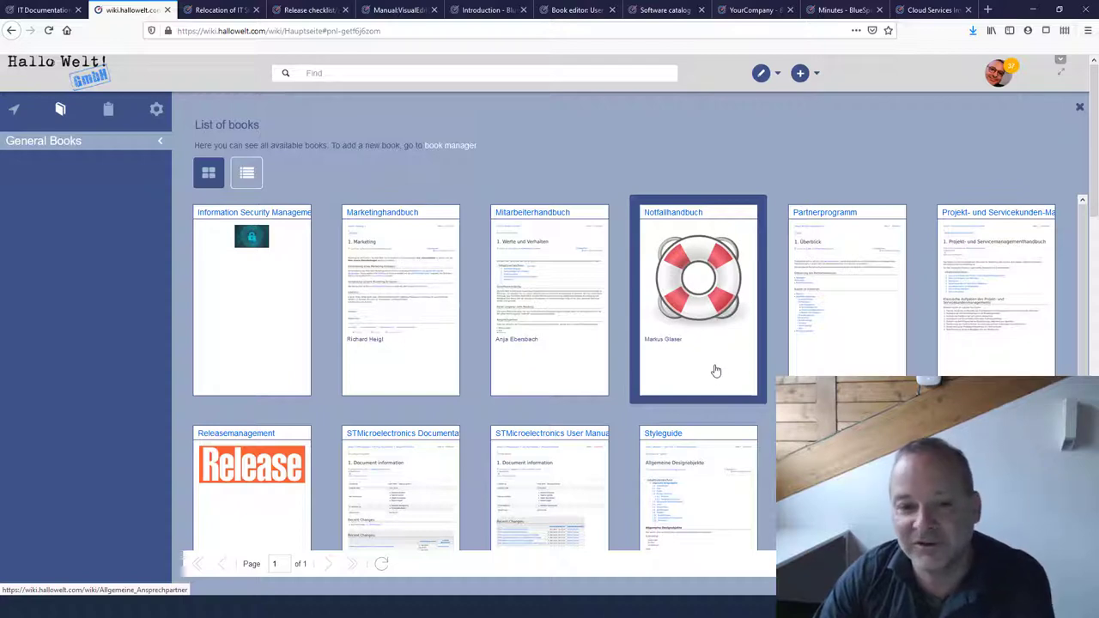
click(250, 475)
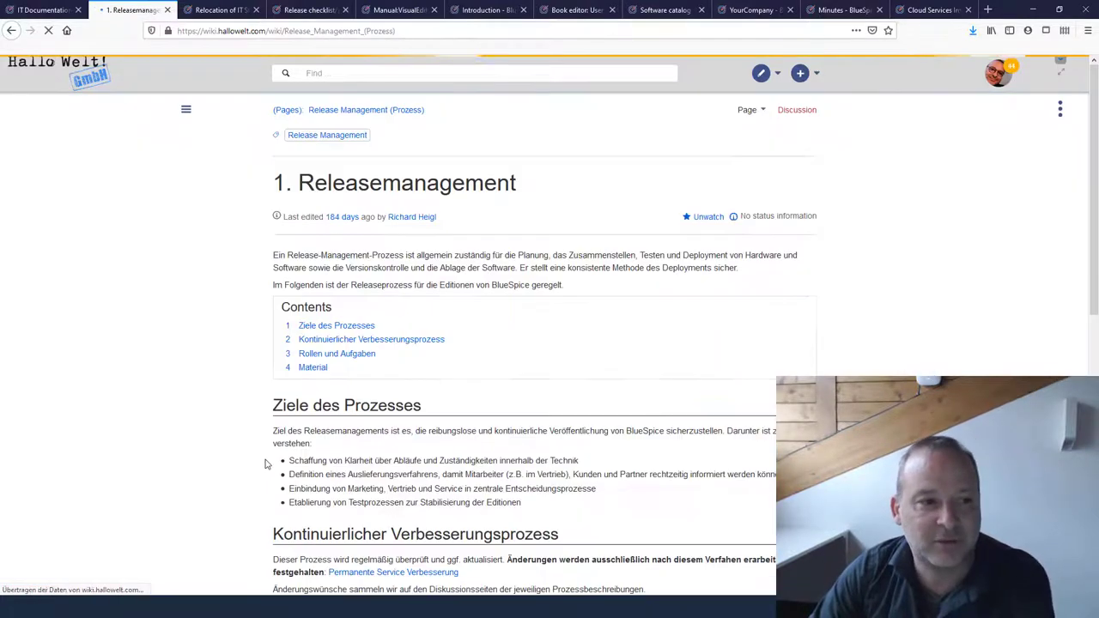
click(183, 111)
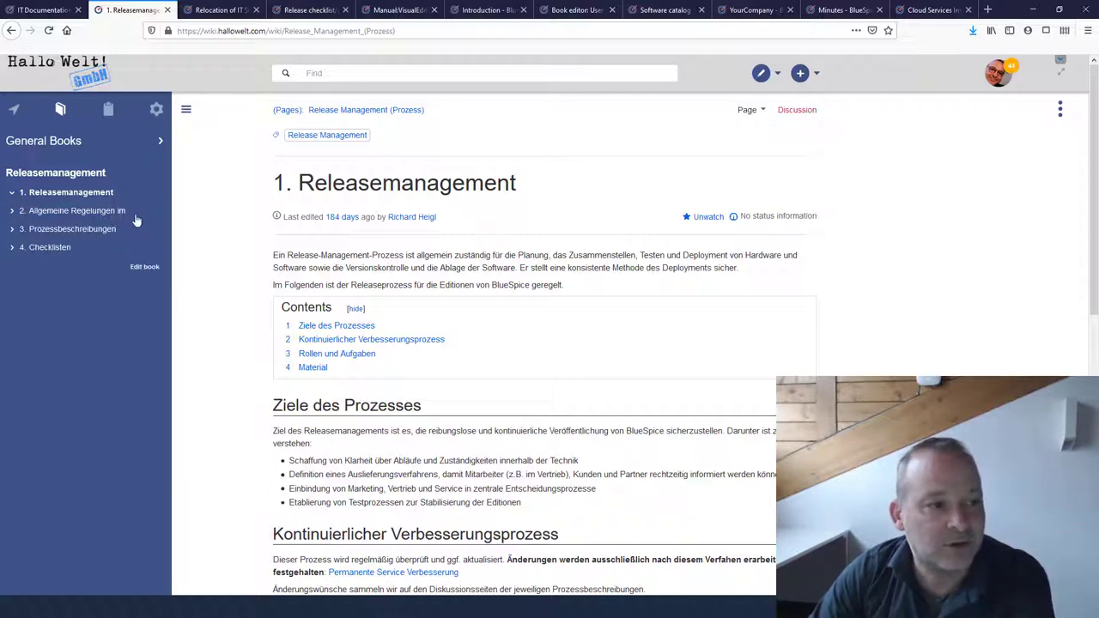
click(13, 230)
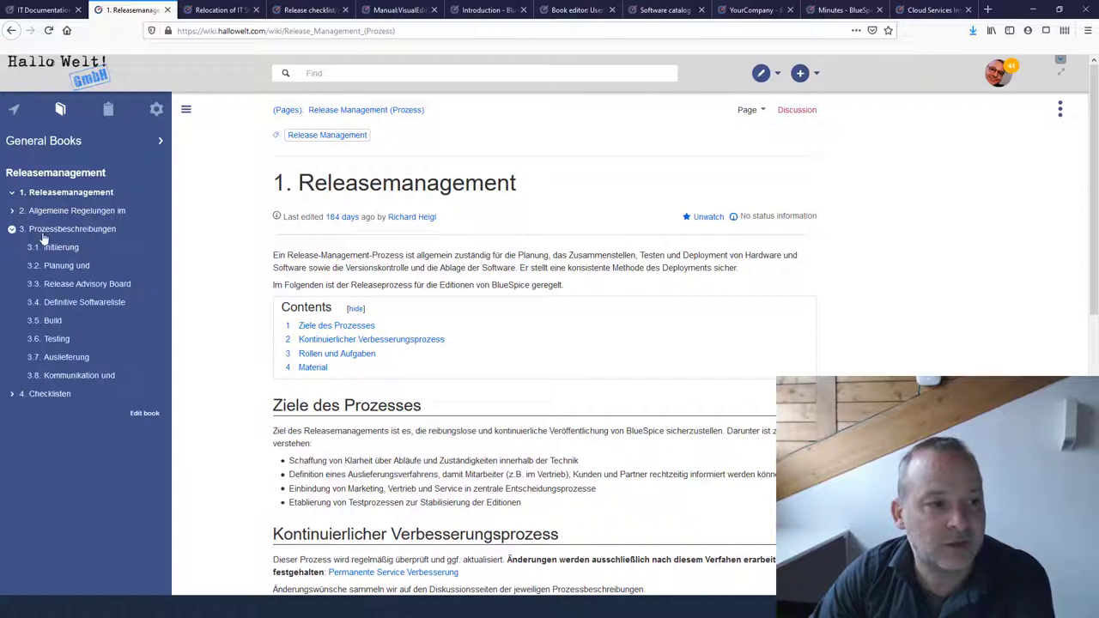
click(11, 394)
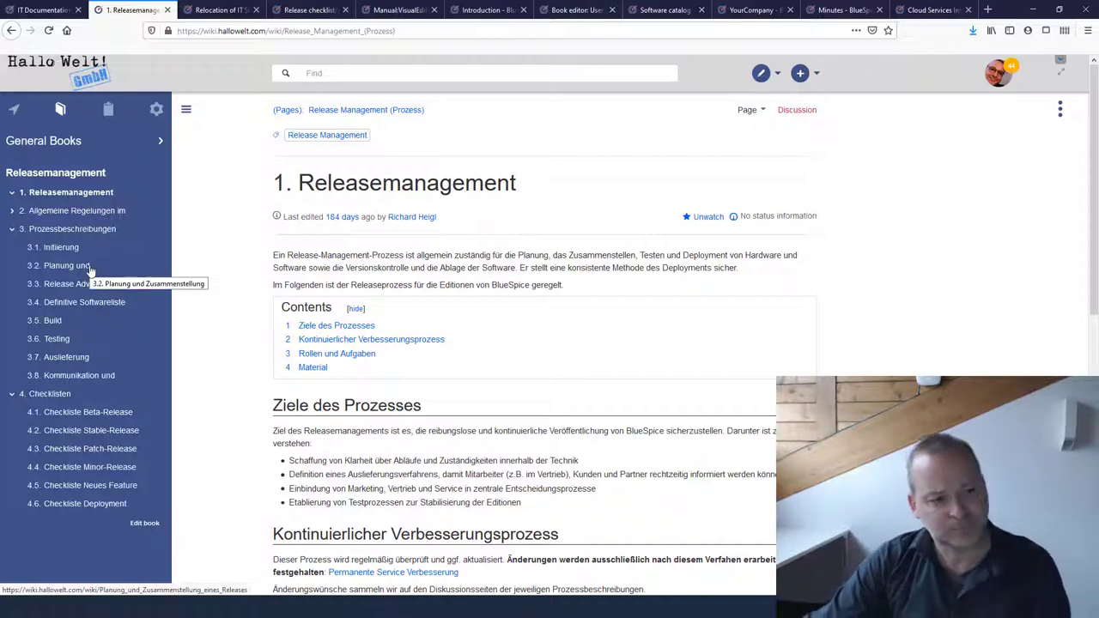
Open the 3.5 Build process description and read through its package and tarball sections
click(55, 321)
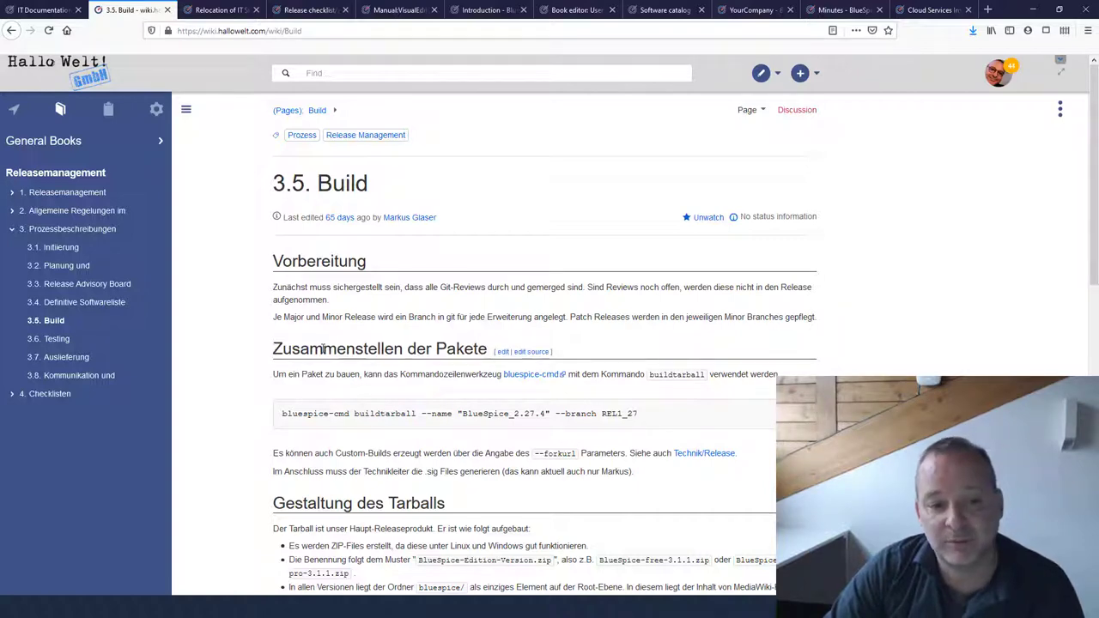
scroll(324, 349, down, 3)
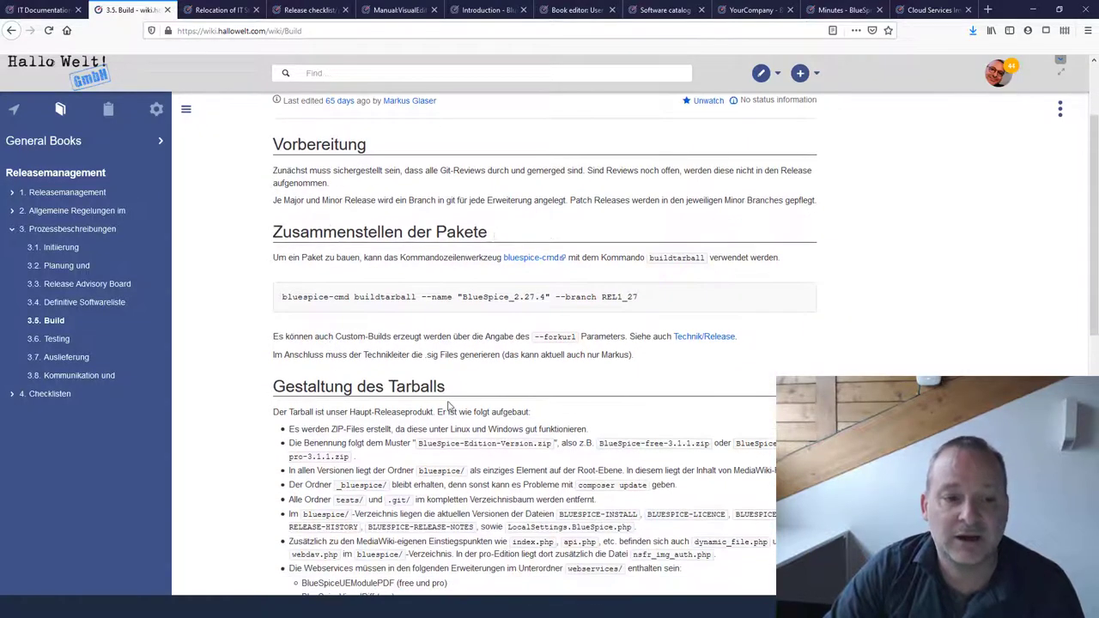
scroll(410, 378, up, 3)
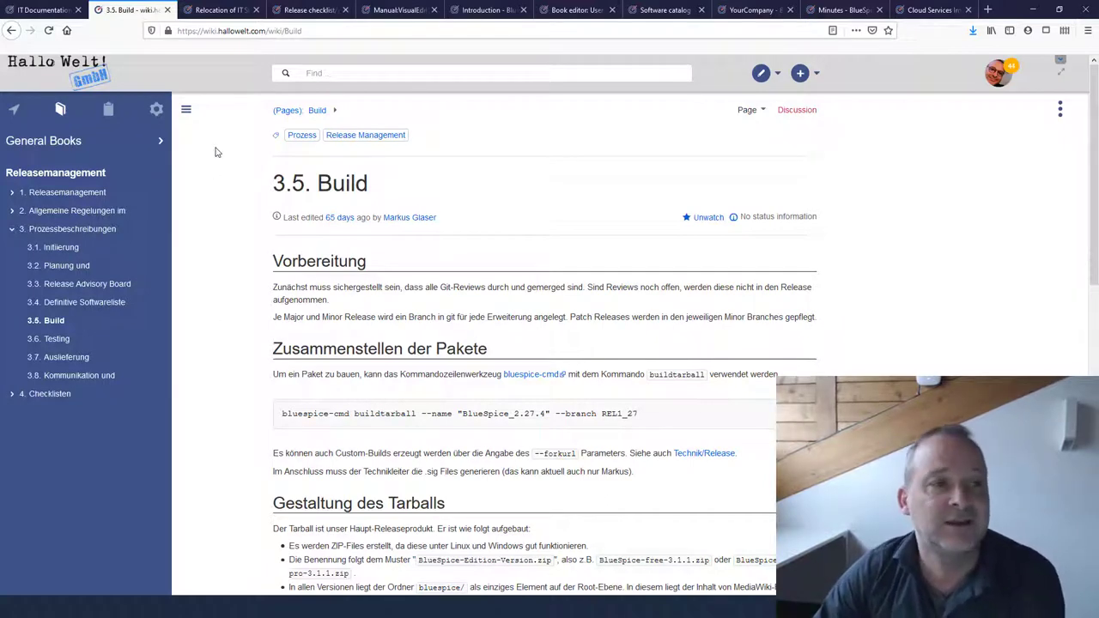
Switch to the Relocation of IT Staff page and examine its workflow diagram from the request event to completion
click(222, 10)
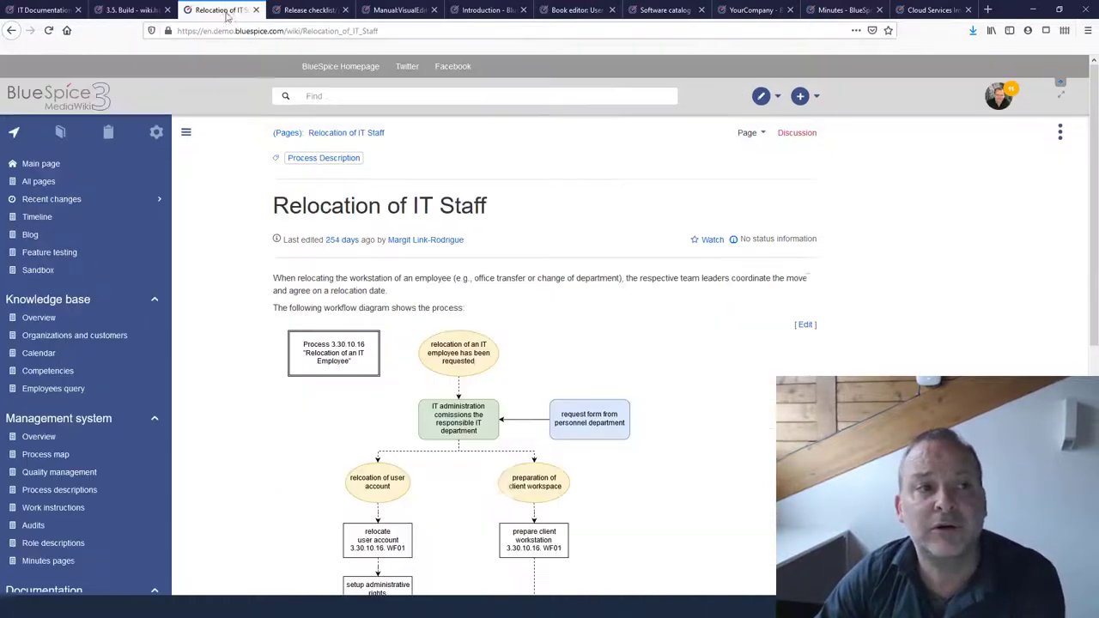
scroll(896, 375, down, 3)
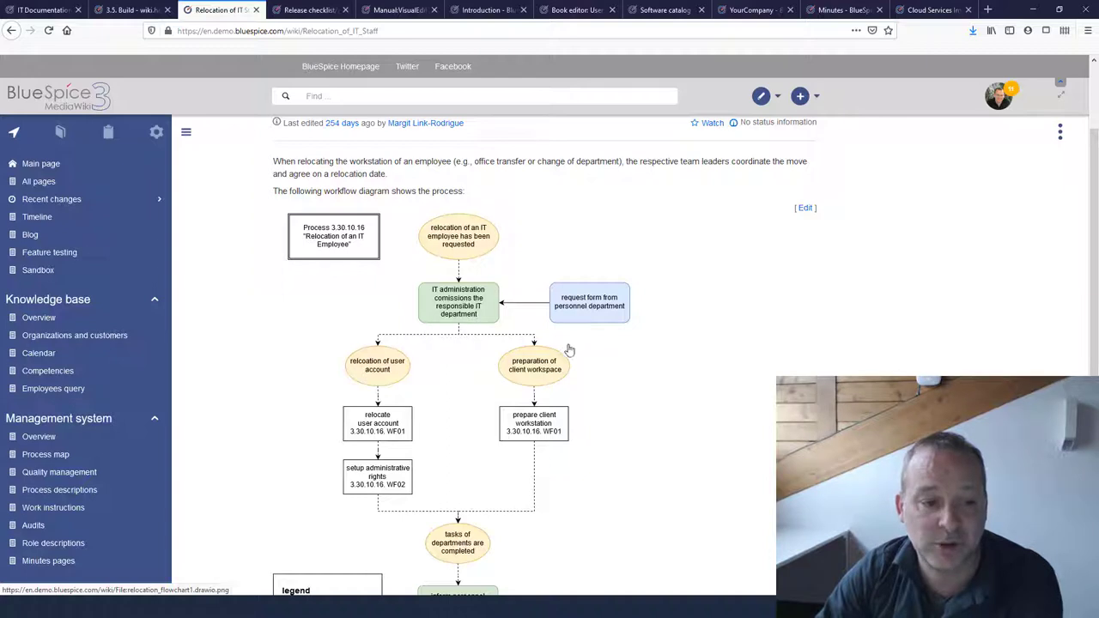
scroll(665, 445, down, 1)
scroll(455, 361, down, 3)
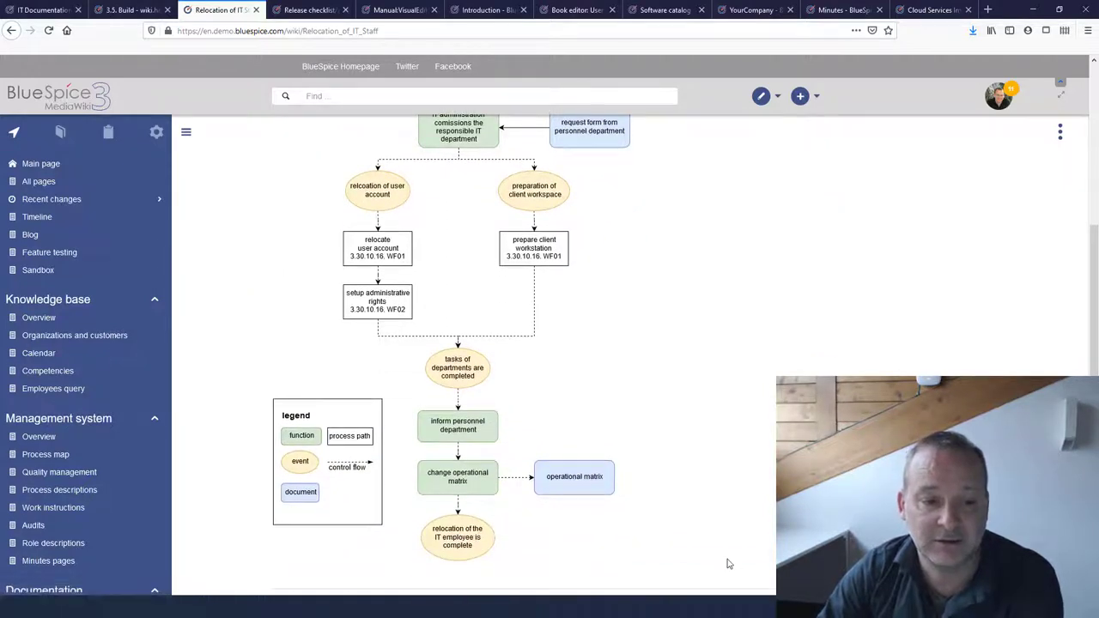
scroll(670, 360, up, 4)
scroll(674, 361, up, 2)
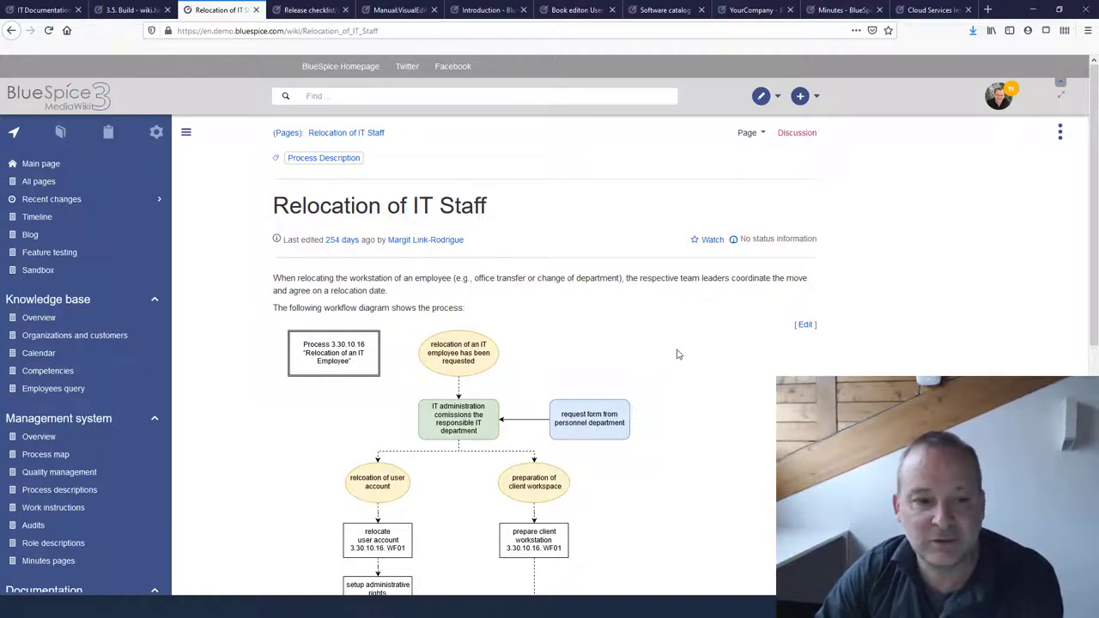
scroll(534, 282, down, 1)
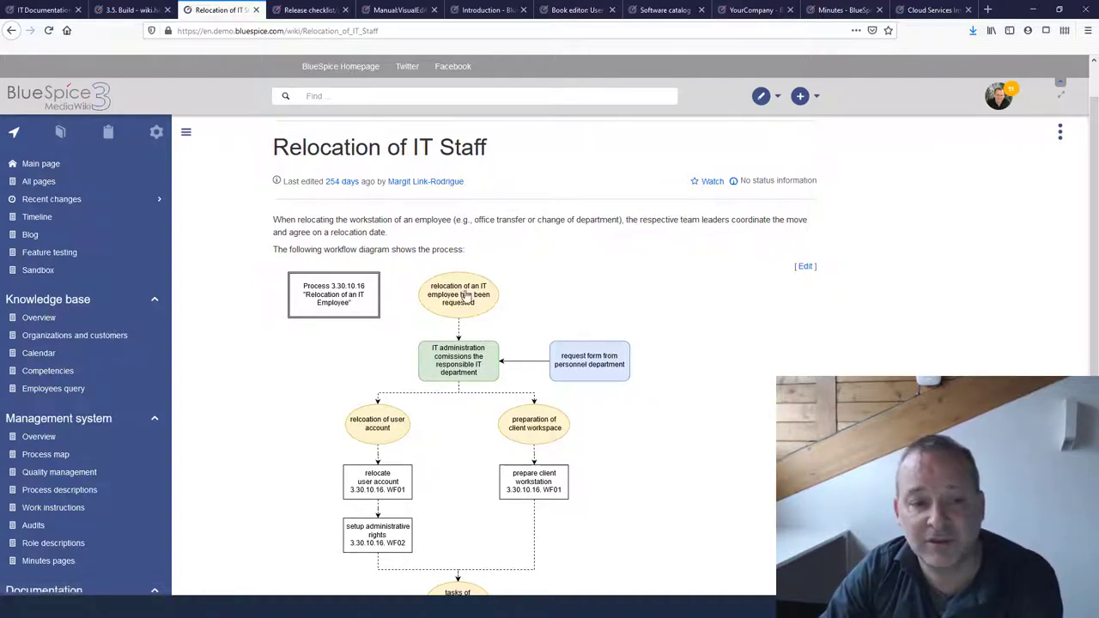
Open the relocation workflow diagram for editing, with the navigation sidebar hidden and the page at full width
click(808, 267)
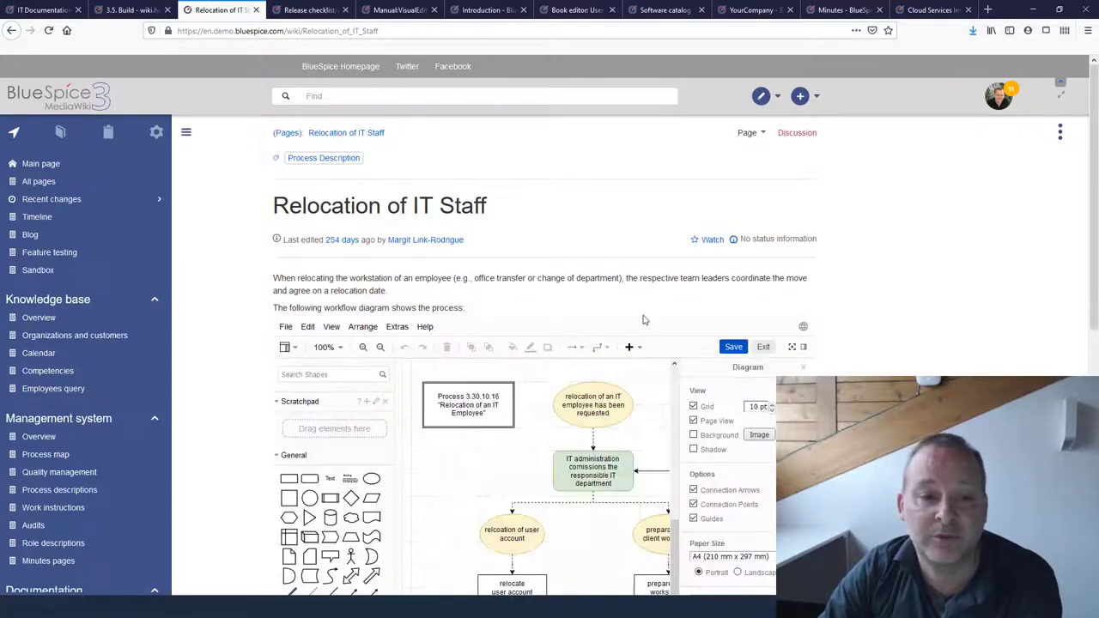
click(185, 133)
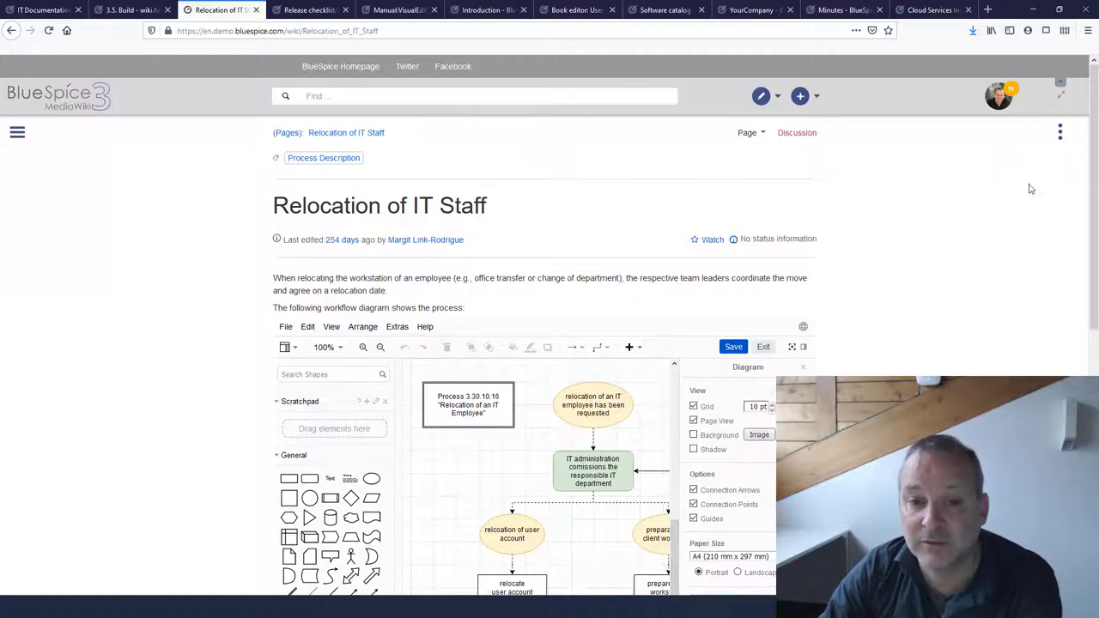
click(1062, 96)
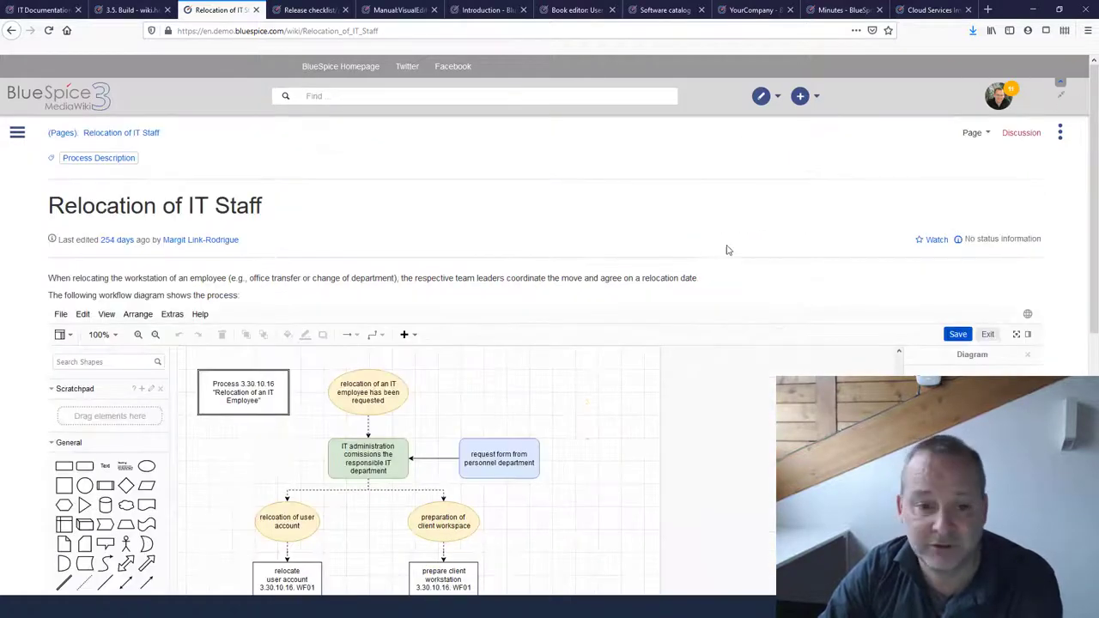
Shift the process title box slightly, add an empty square above the personnel department request form, and save the diagram and exit the editor
scroll(734, 249, down, 4)
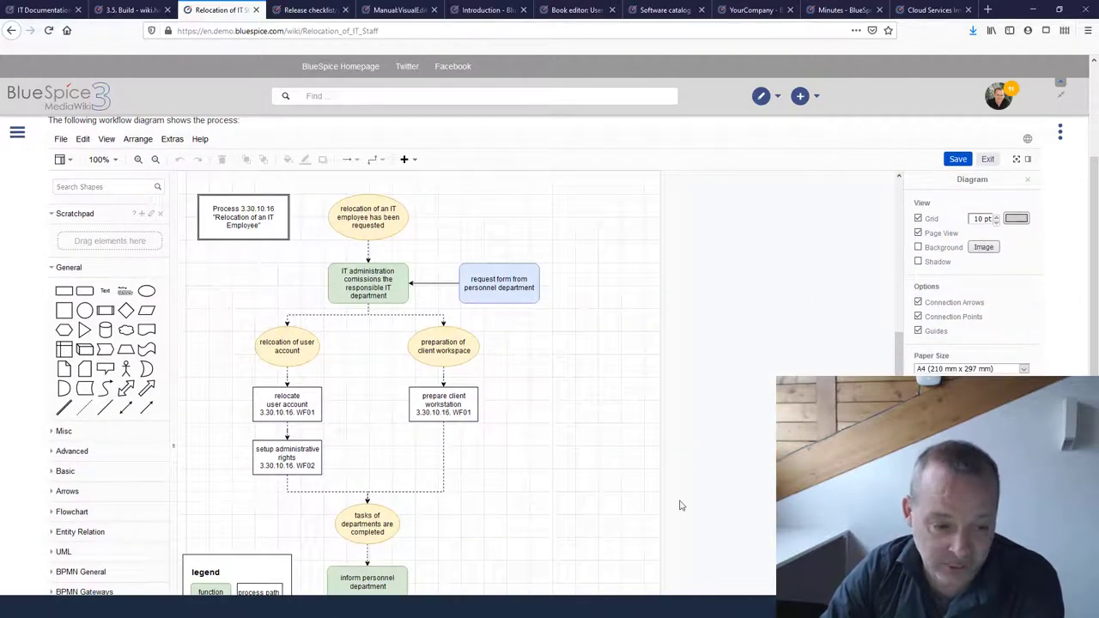
mouse_move(234, 210)
mouse_down()
mouse_move(234, 239)
mouse_move(245, 220)
mouse_up()
drag(65, 314, 502, 234)
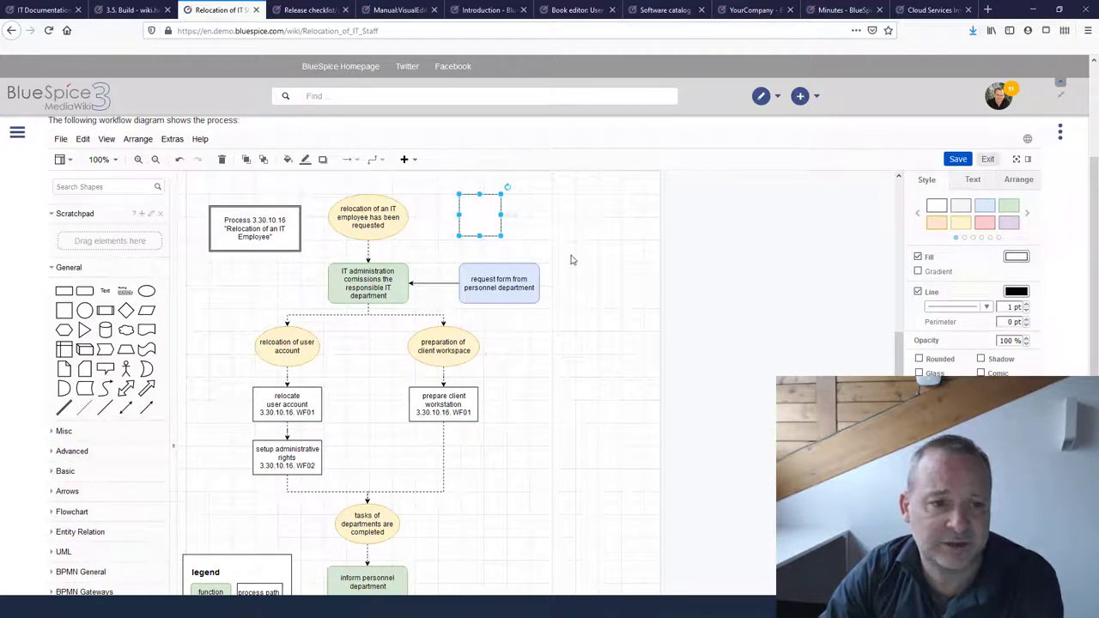
click(955, 160)
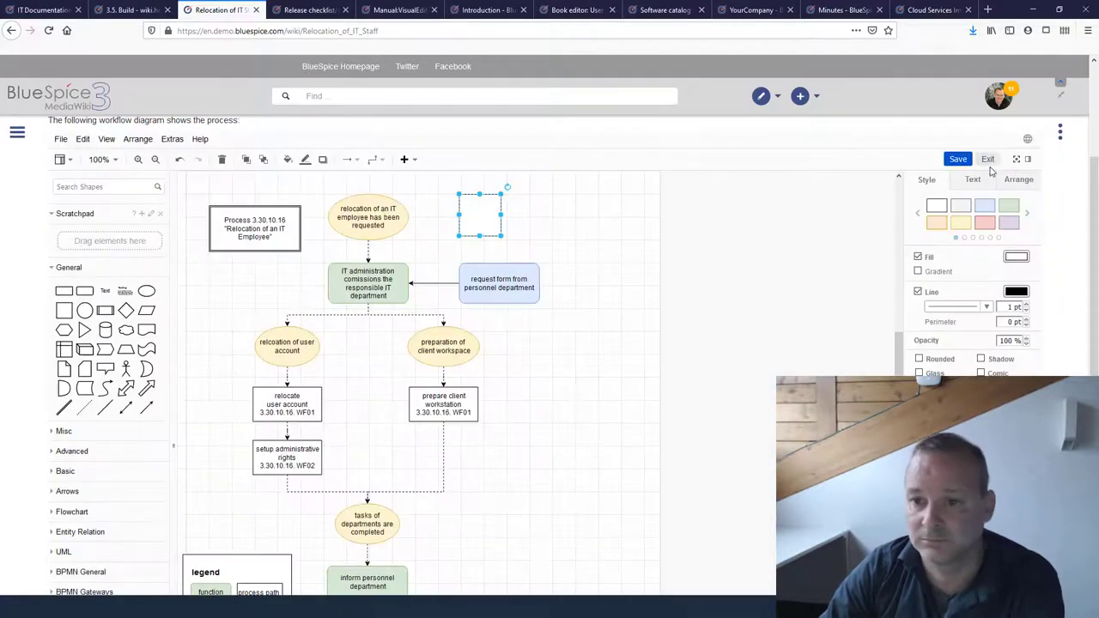
click(988, 159)
scroll(851, 253, up, 3)
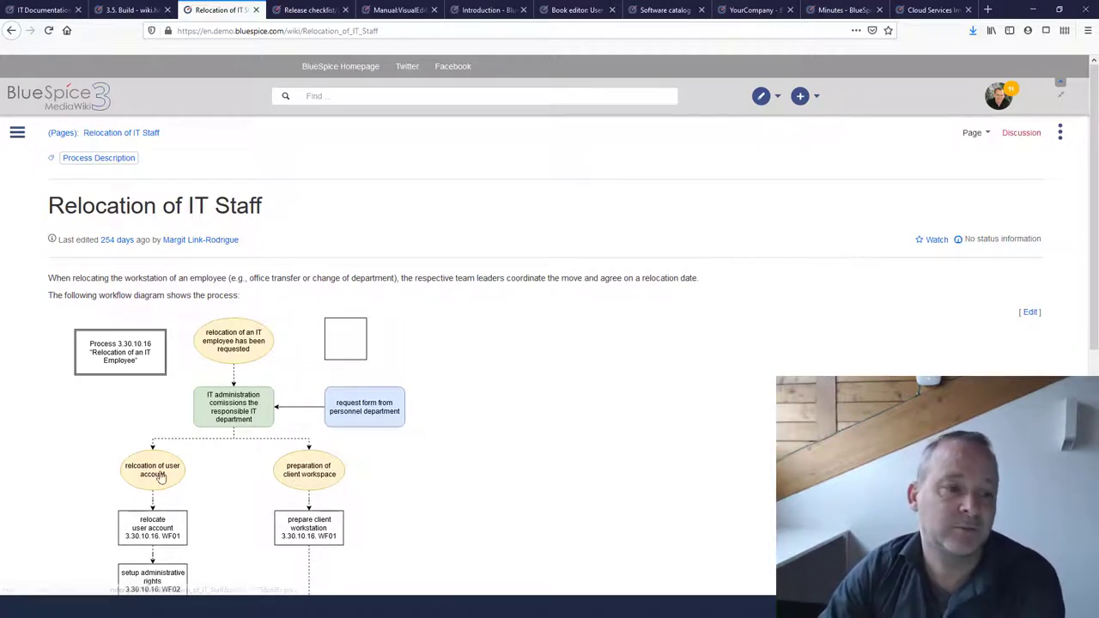
Switch to the Release checklist/patch/3.1.6 page and view it with the navigation sidebar hidden
mouse_move(200, 240)
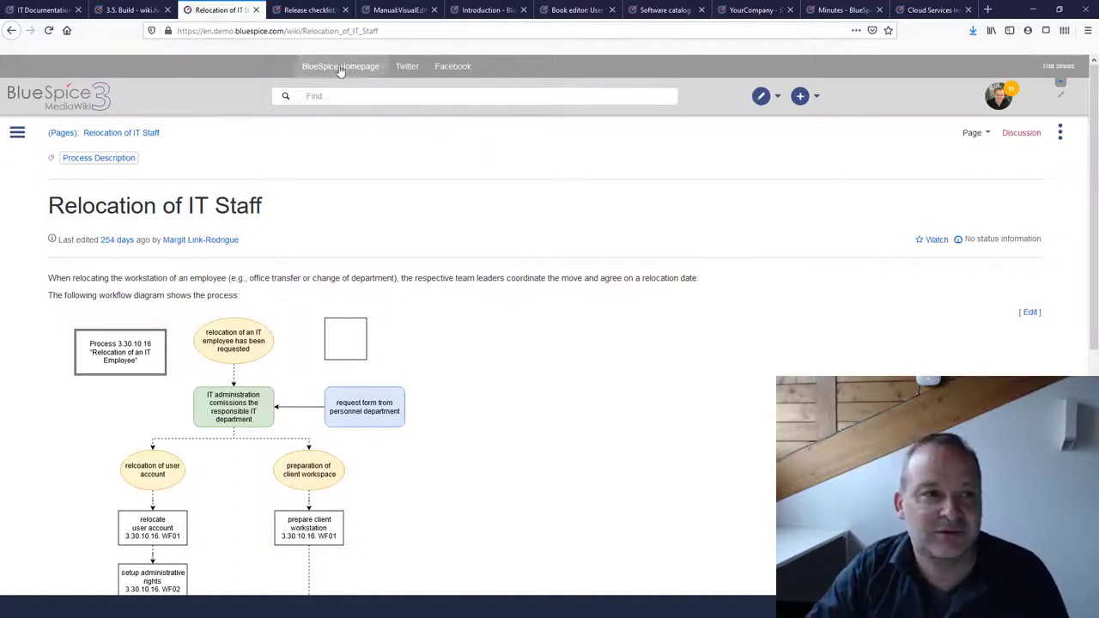
click(314, 13)
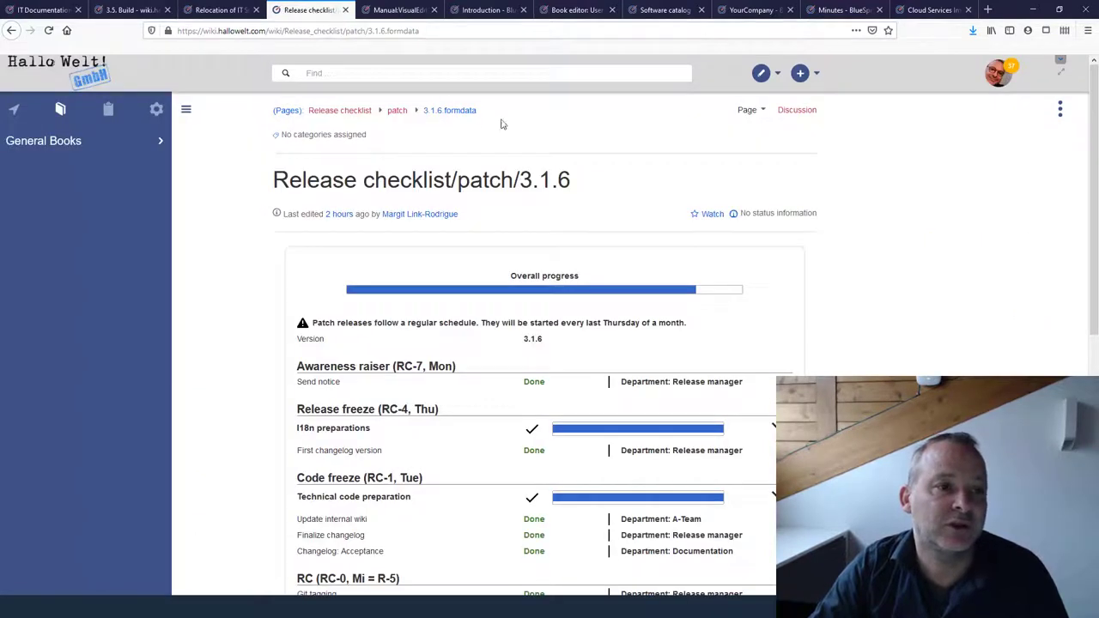
click(186, 111)
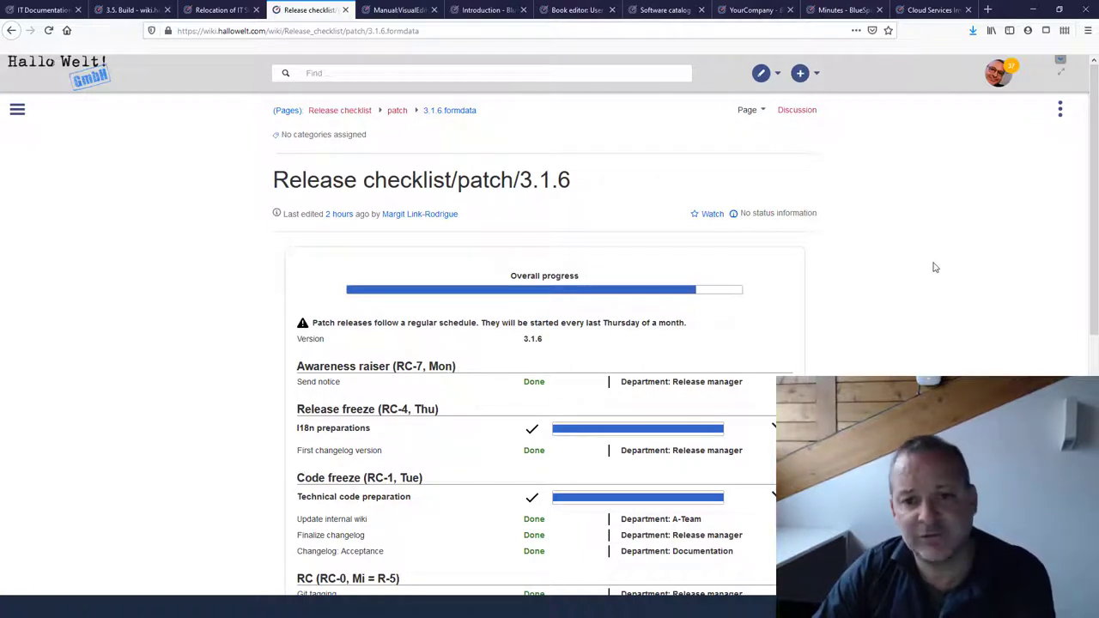
Examine the release checklist's phases from Awareness raiser to Release, including the subtasks under I18n preparations
scroll(919, 232, down, 1)
scroll(921, 230, up, 1)
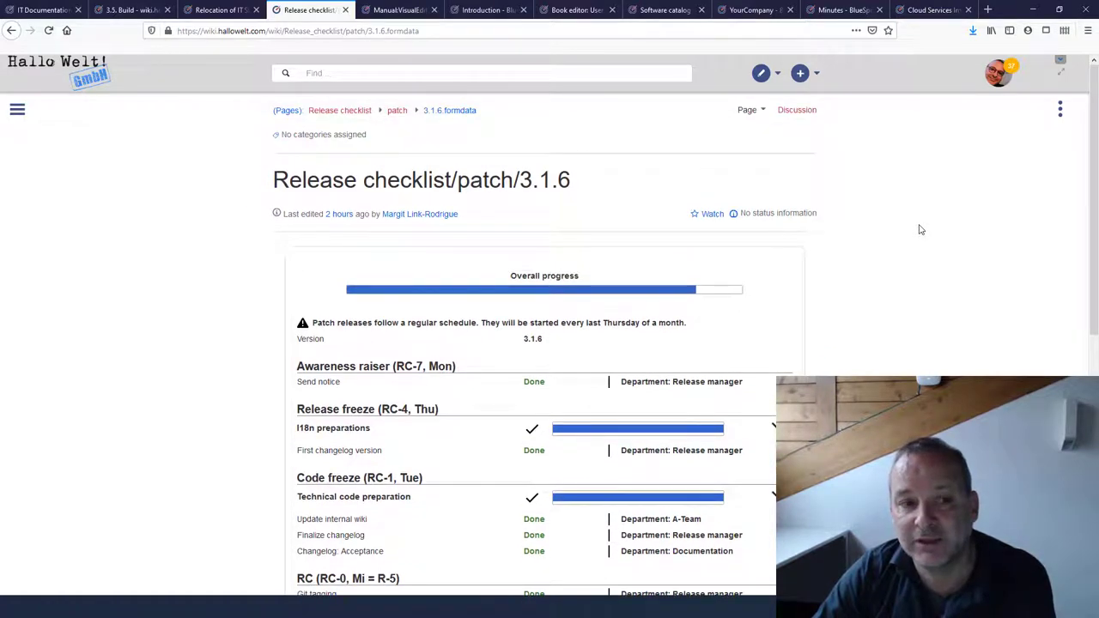
scroll(911, 228, down, 3)
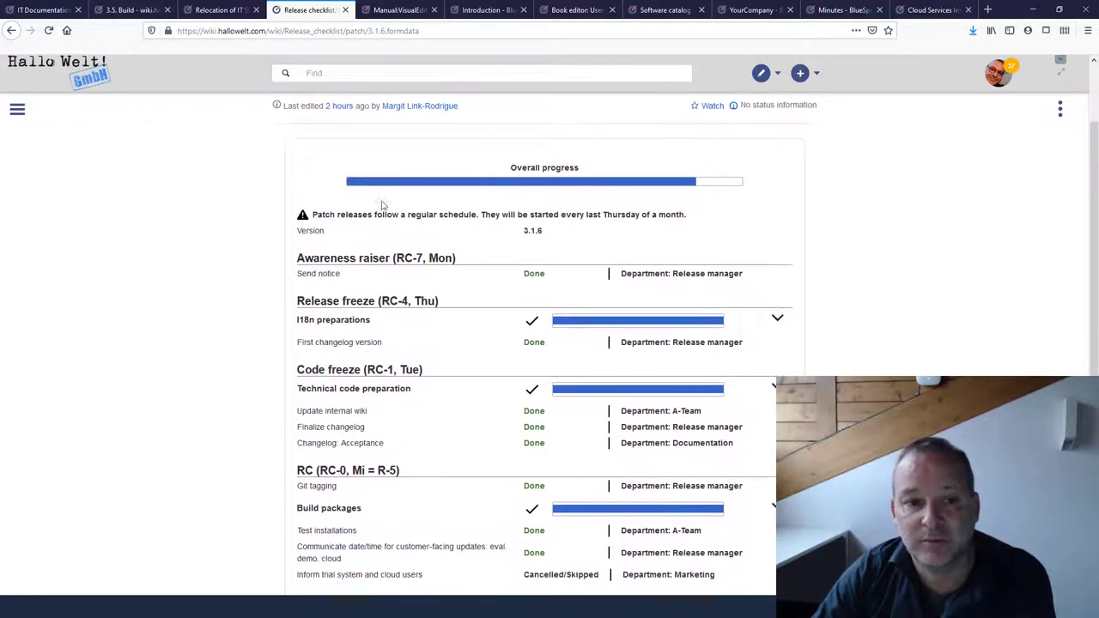
scroll(822, 309, down, 1)
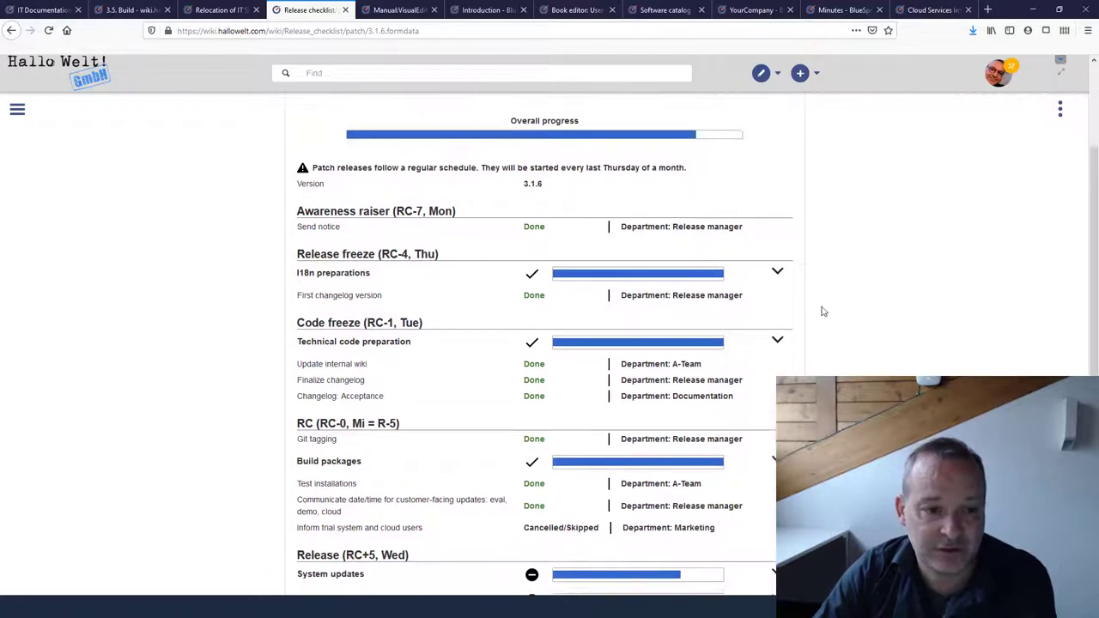
click(776, 253)
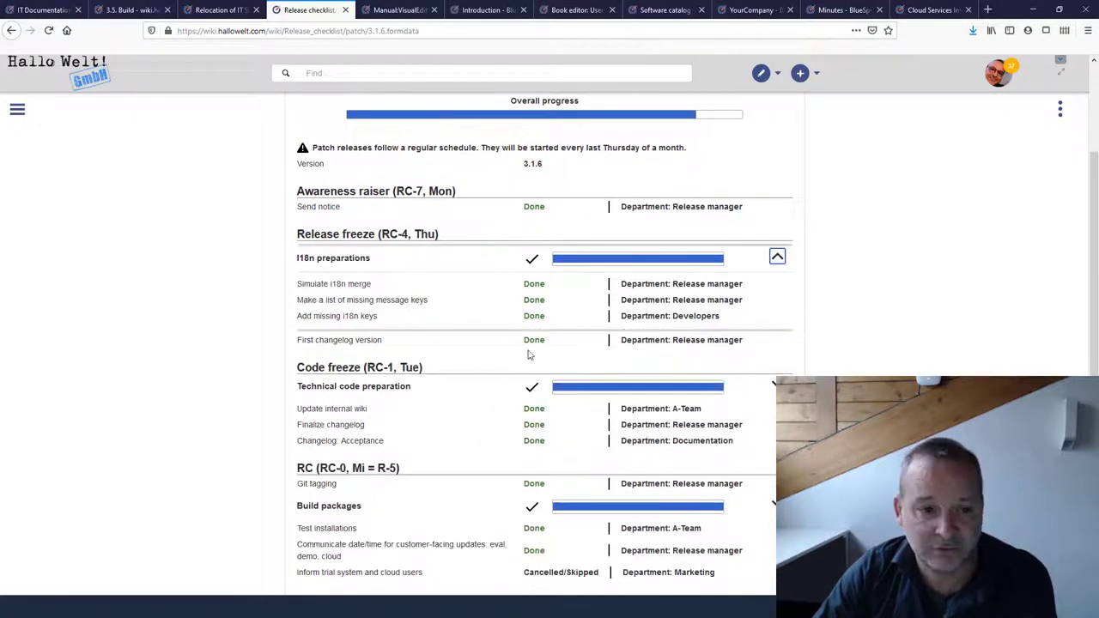
click(778, 257)
scroll(816, 270, down, 2)
scroll(803, 287, down, 1)
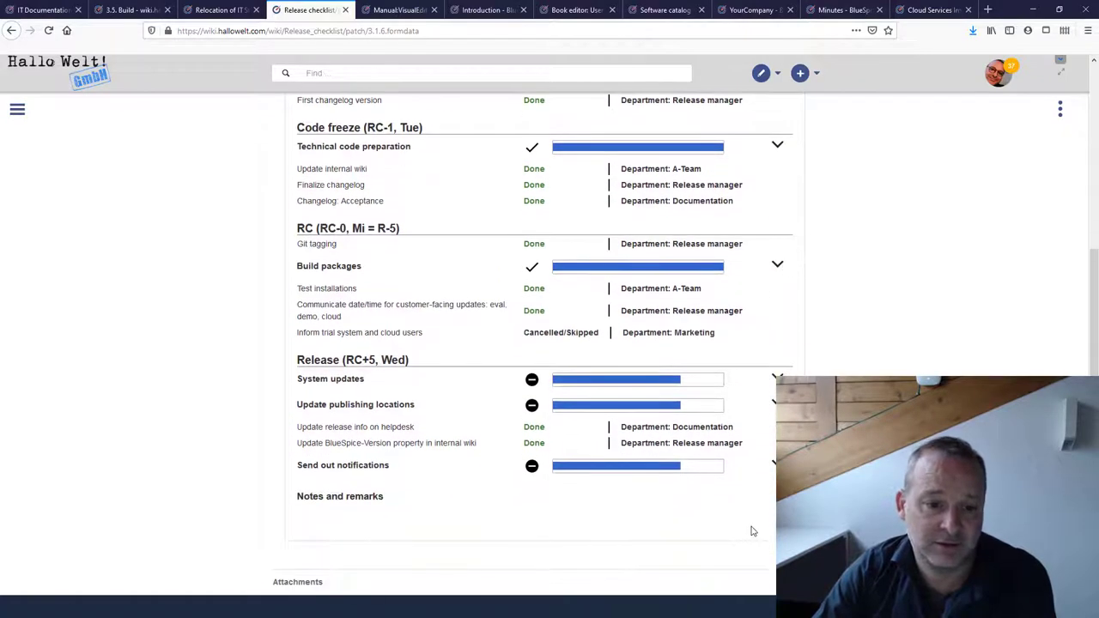
scroll(876, 308, up, 5)
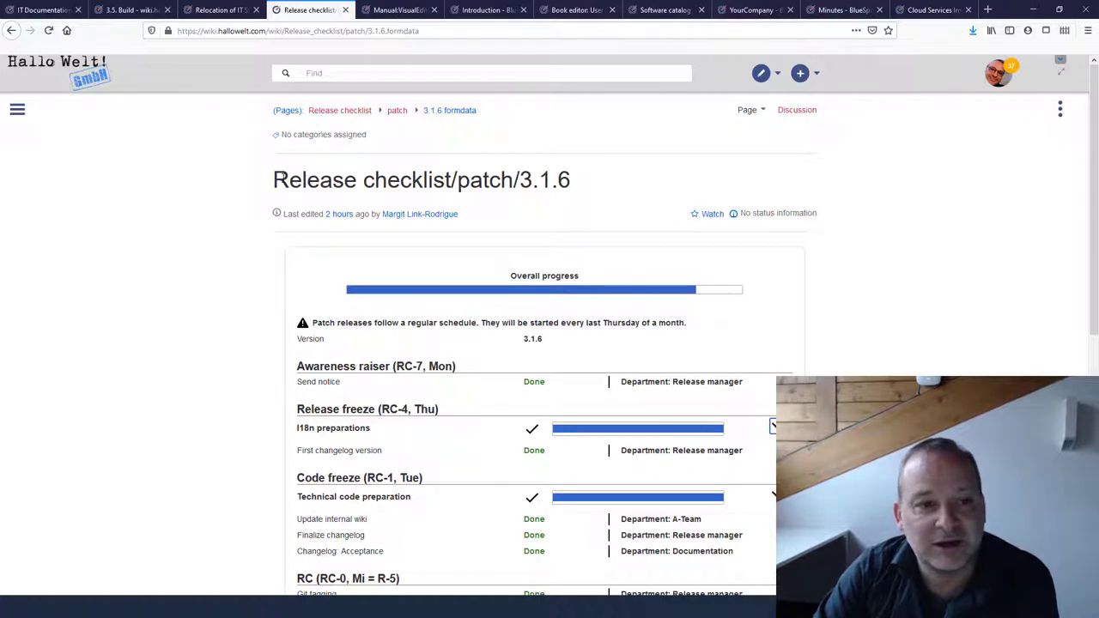
Highlight the parts of the page title Release checklist/patch/3.1.6, ending with the version number 3.1.6
drag(280, 179, 458, 181)
click(458, 180)
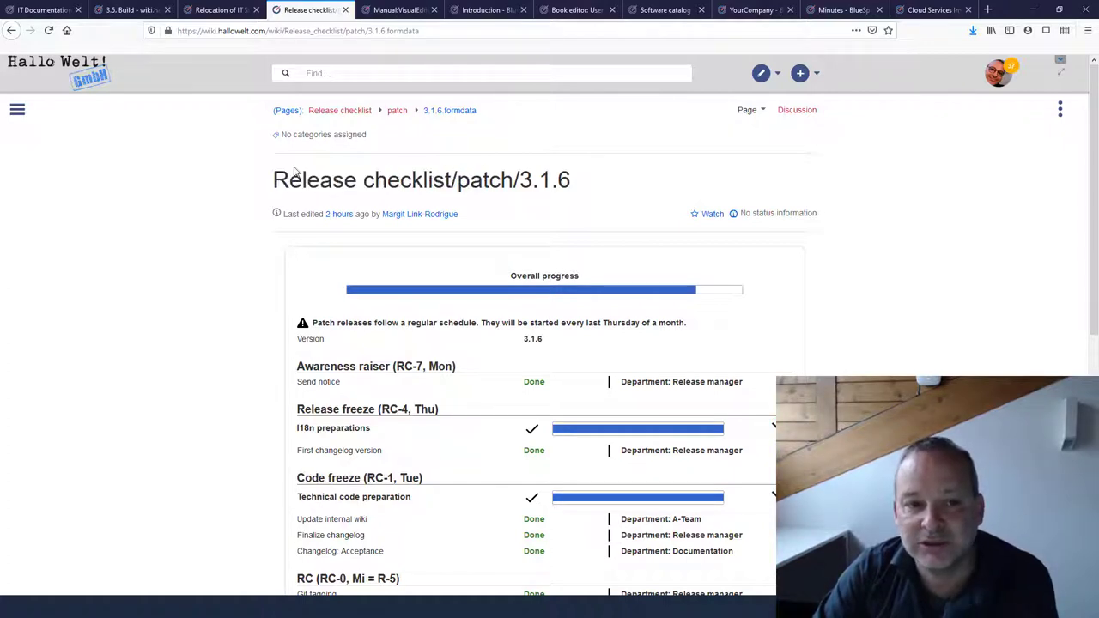
drag(274, 178, 520, 181)
click(590, 181)
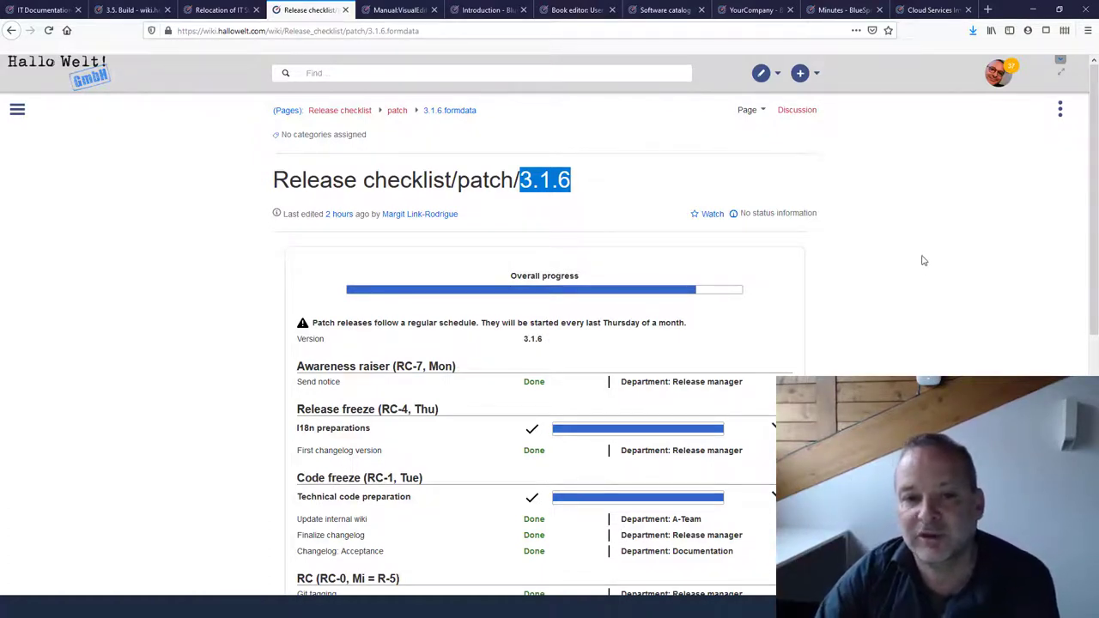
scroll(884, 294, down, 3)
scroll(884, 295, up, 3)
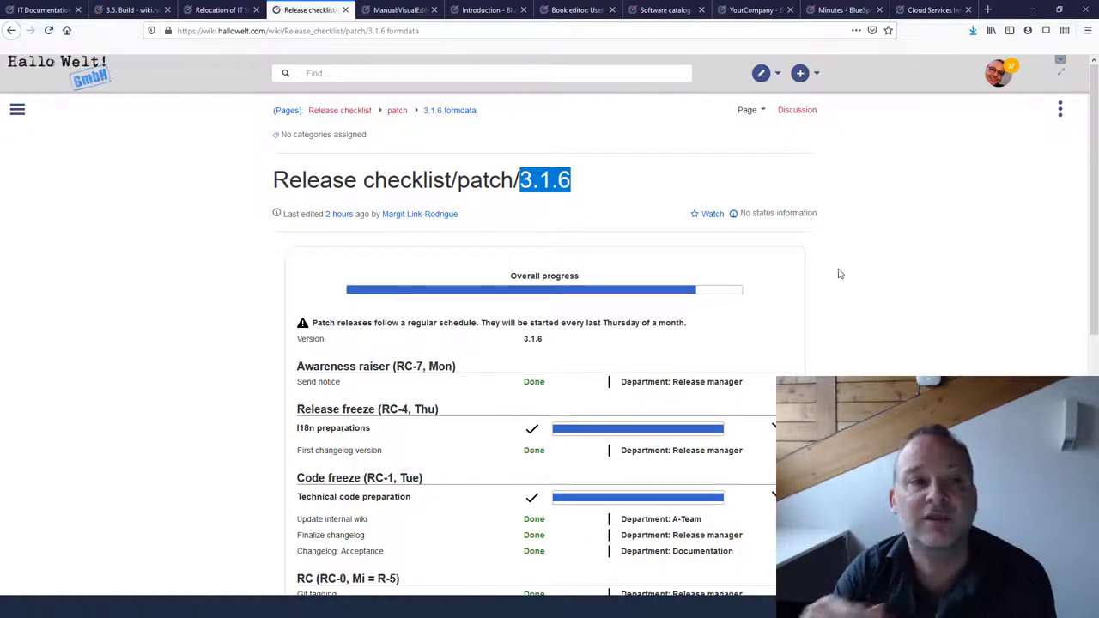
Switch to the VisualEditor manual page, open it in visual editing mode, and leave the editor without saving
click(409, 16)
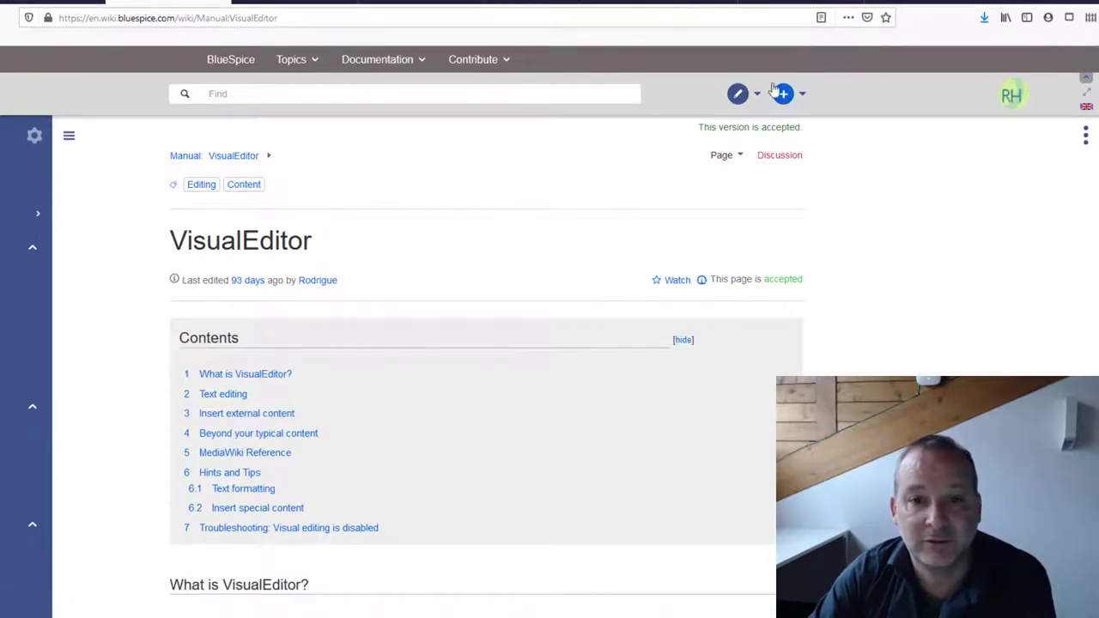
click(741, 98)
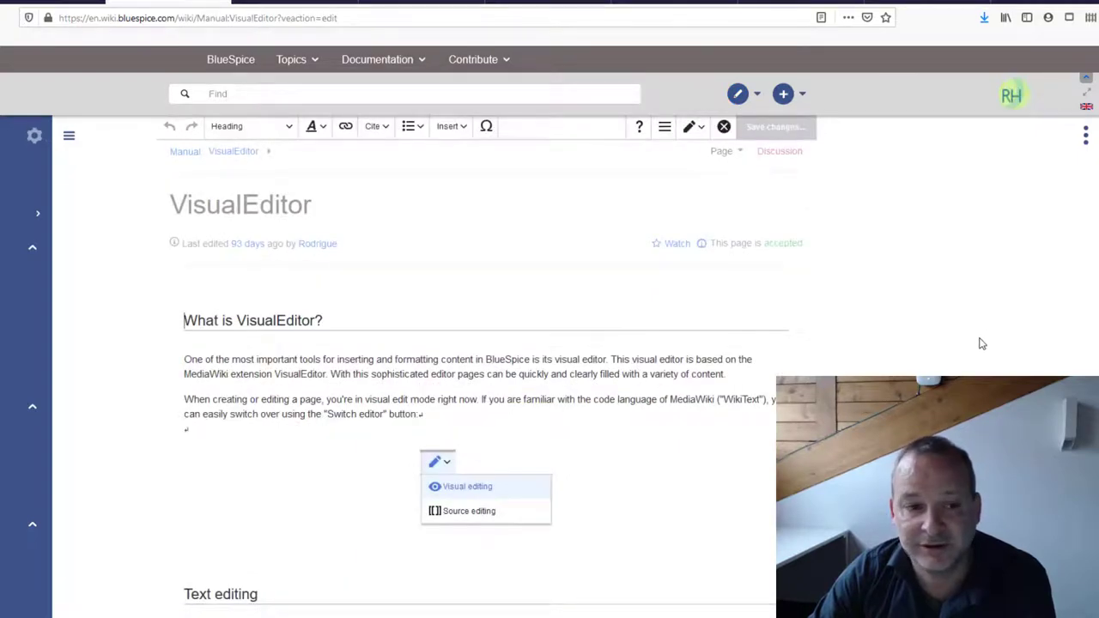
scroll(982, 343, down, 2)
scroll(369, 437, up, 2)
click(405, 323)
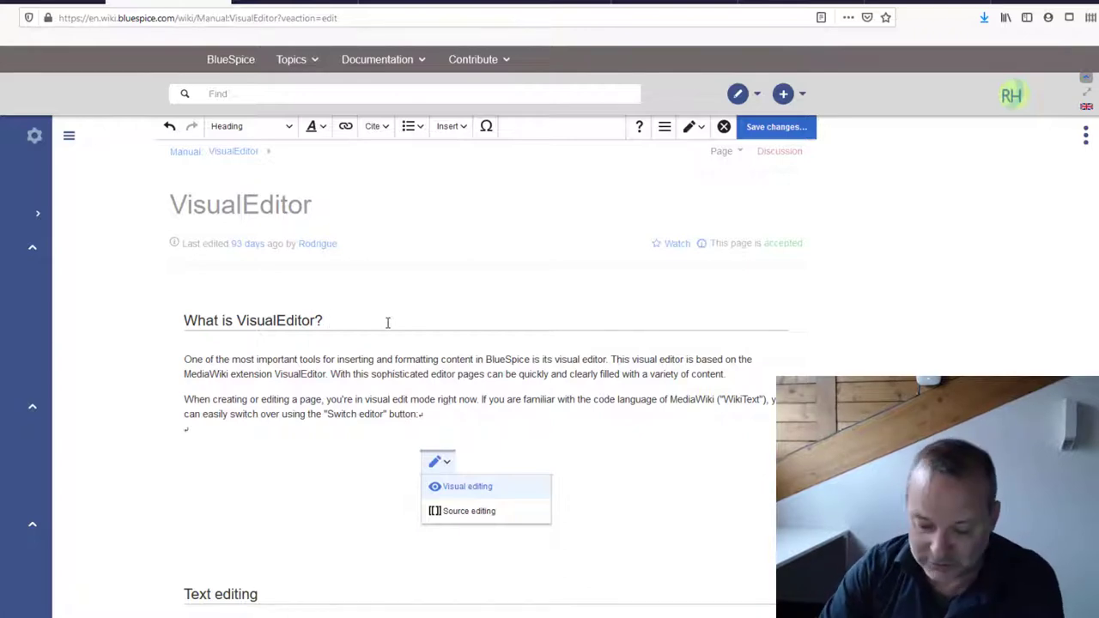
click(724, 127)
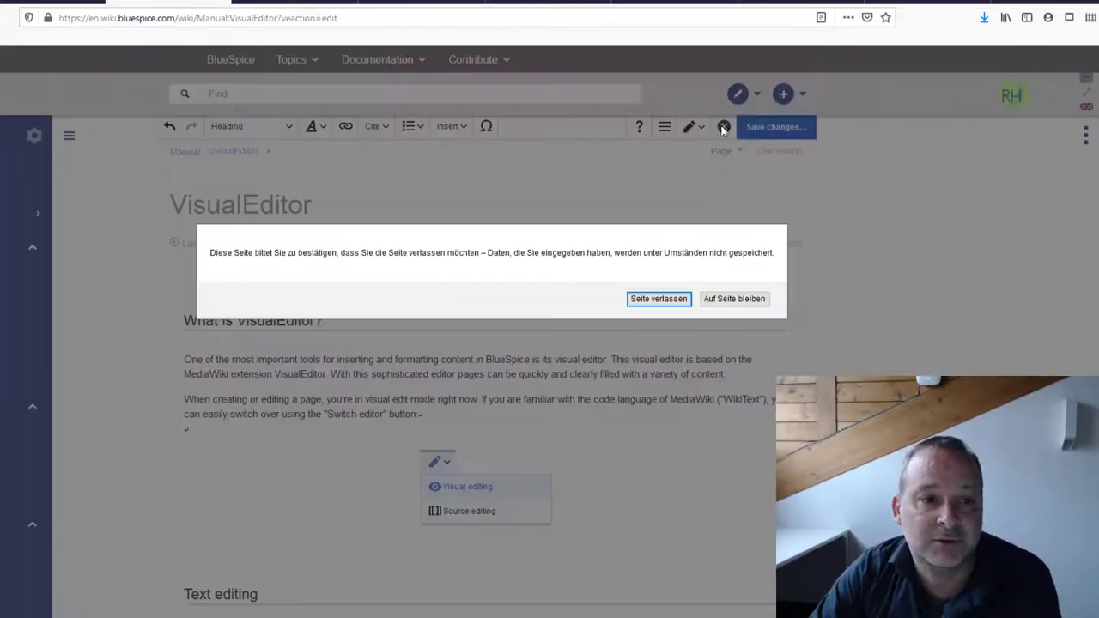
click(672, 299)
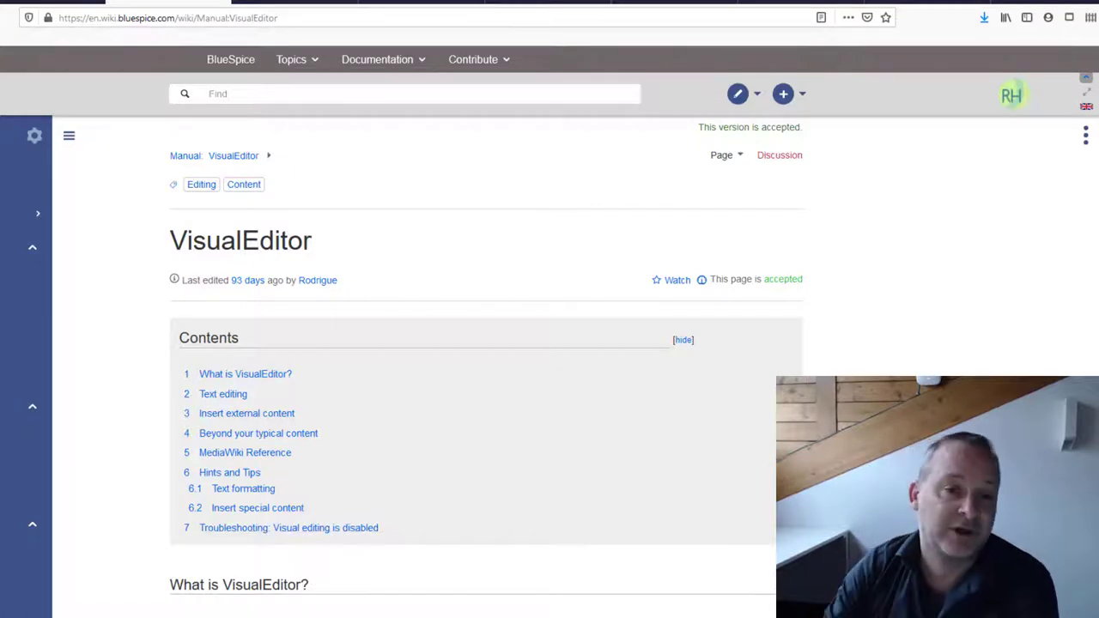
Examine the manual's introduction to VisualEditor and its Text editing section with the formatting examples
scroll(949, 327, down, 3)
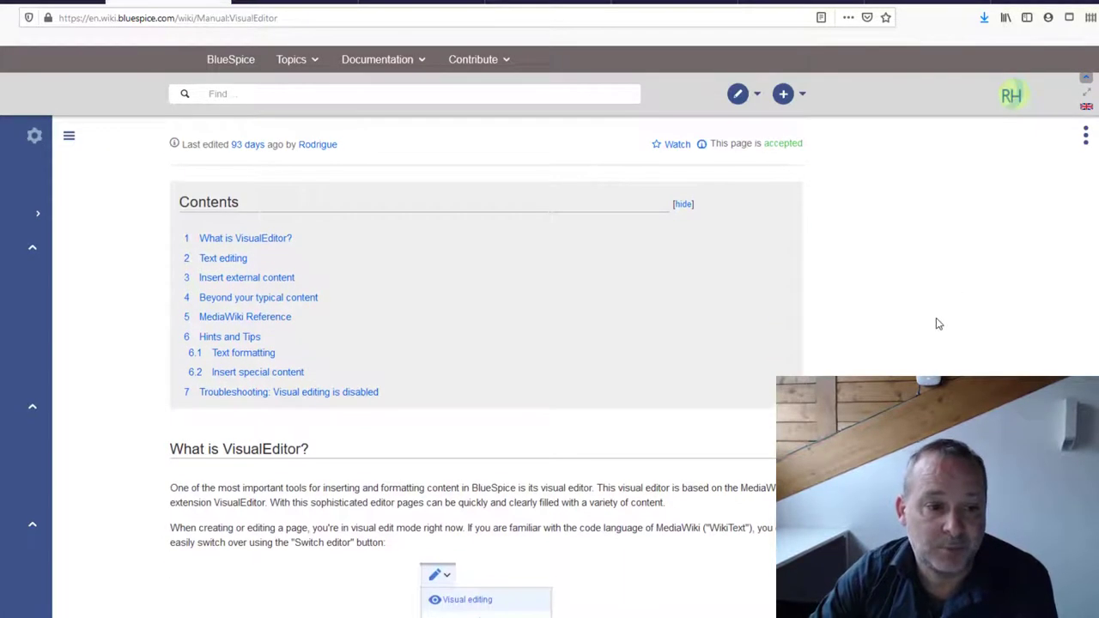
scroll(994, 297, down, 7)
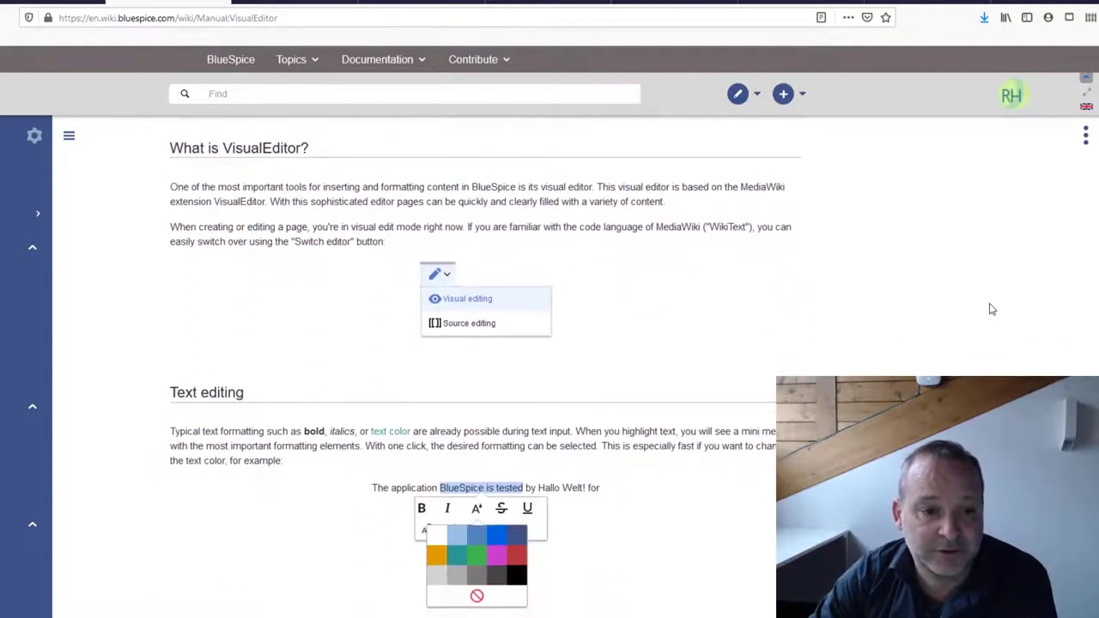
scroll(992, 309, down, 1)
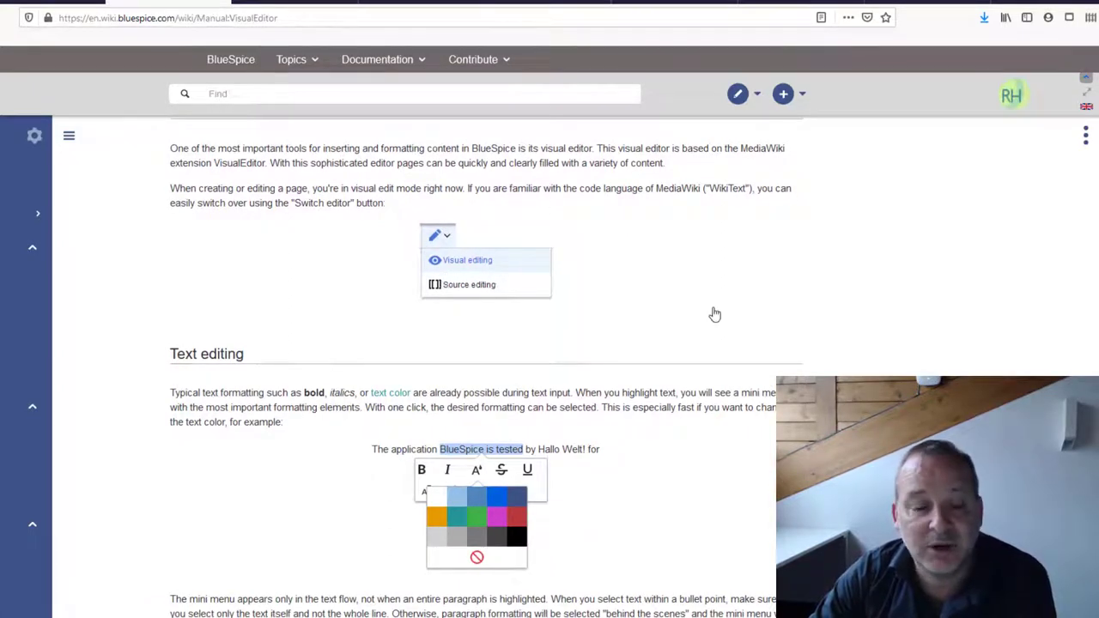
scroll(703, 322, down, 3)
scroll(702, 325, up, 3)
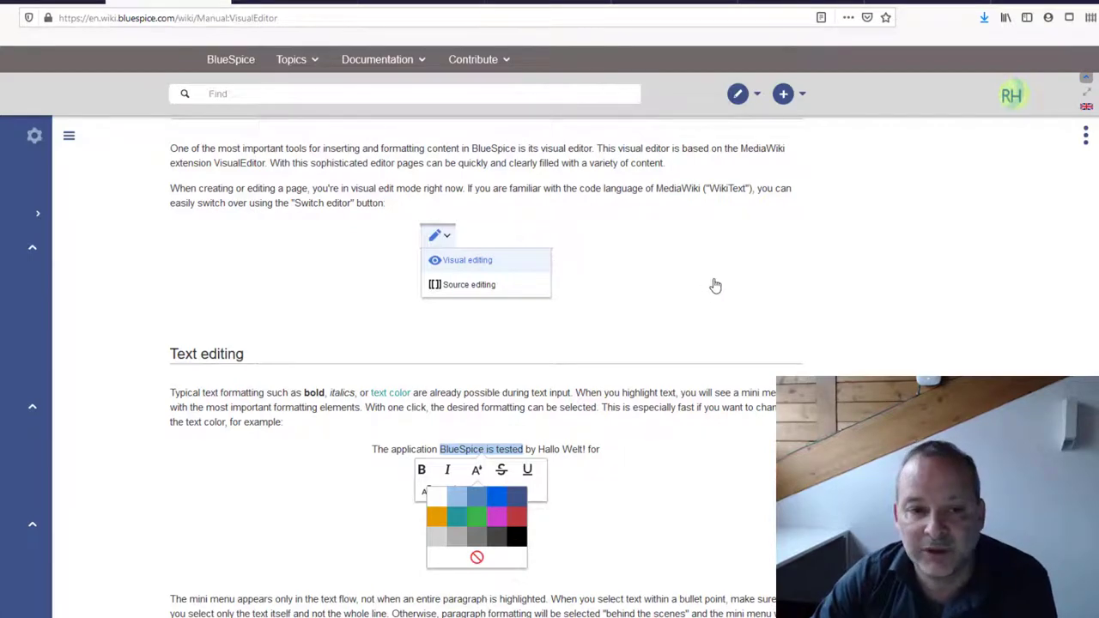
scroll(715, 285, down, 1)
scroll(715, 285, down, 3)
scroll(714, 284, up, 1)
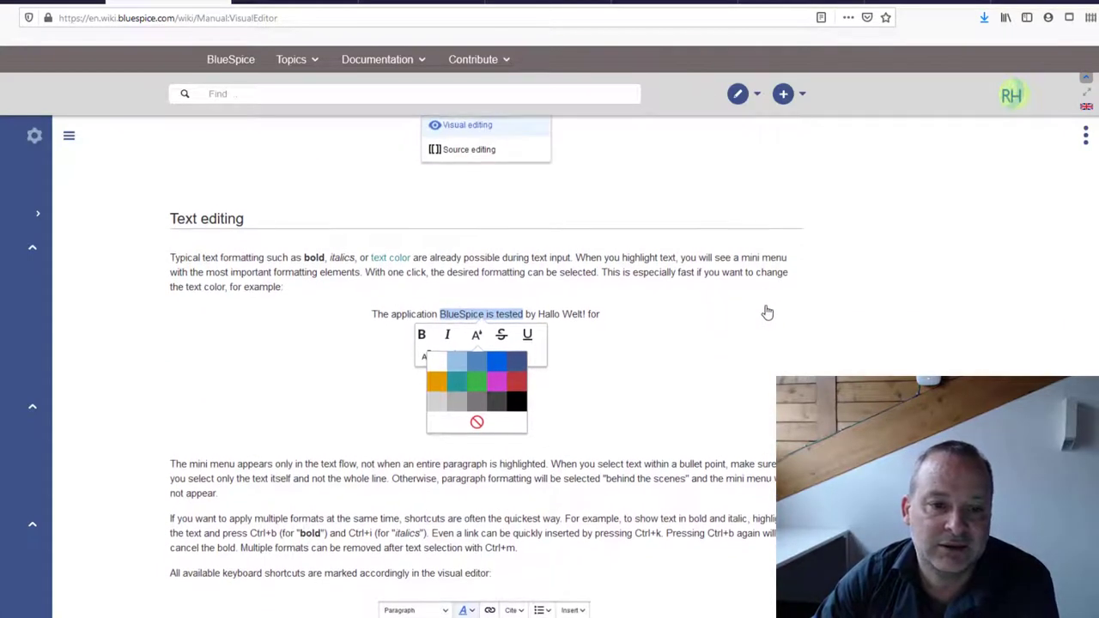
scroll(768, 311, up, 2)
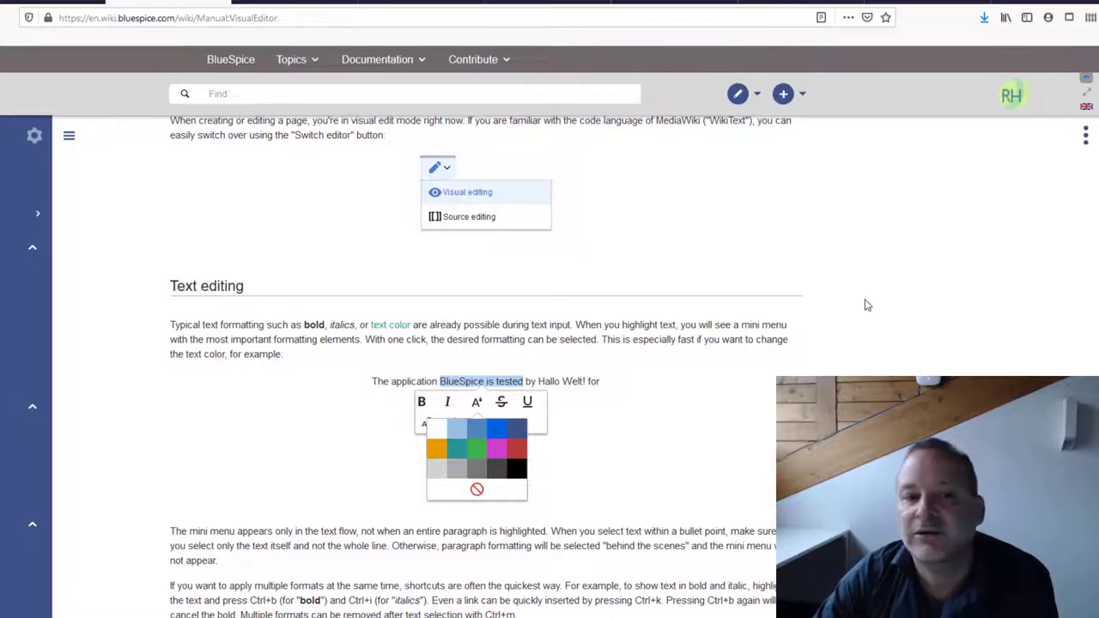
Examine the keyboard shortcuts note and the Insert external content and Beyond your typical content sections of the manual
scroll(857, 314, down, 3)
scroll(856, 315, down, 5)
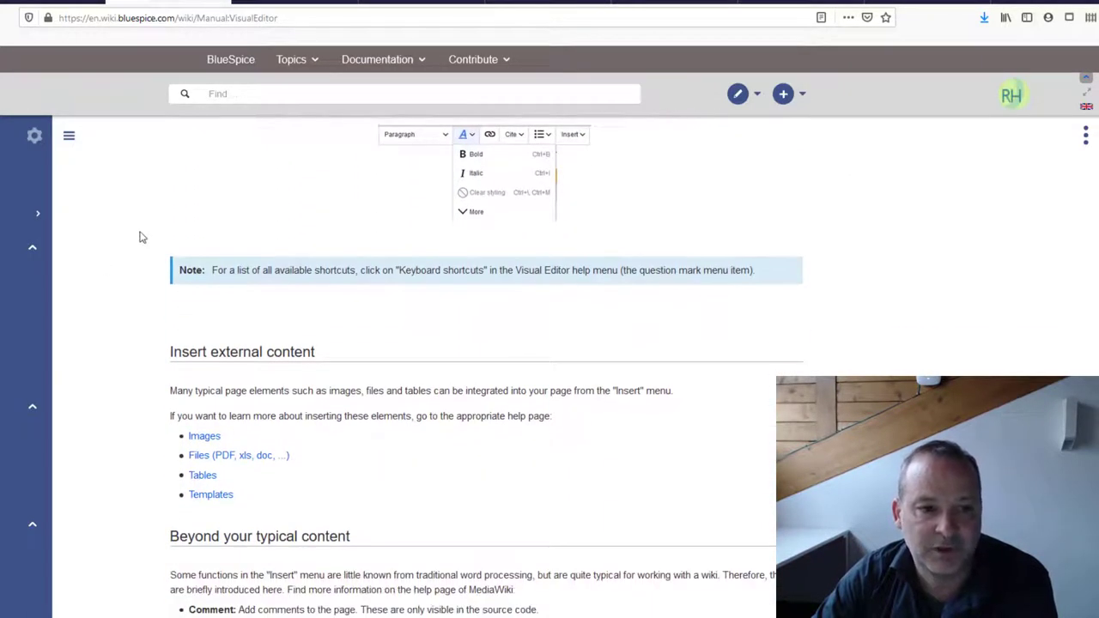
drag(147, 243, 241, 310)
click(243, 310)
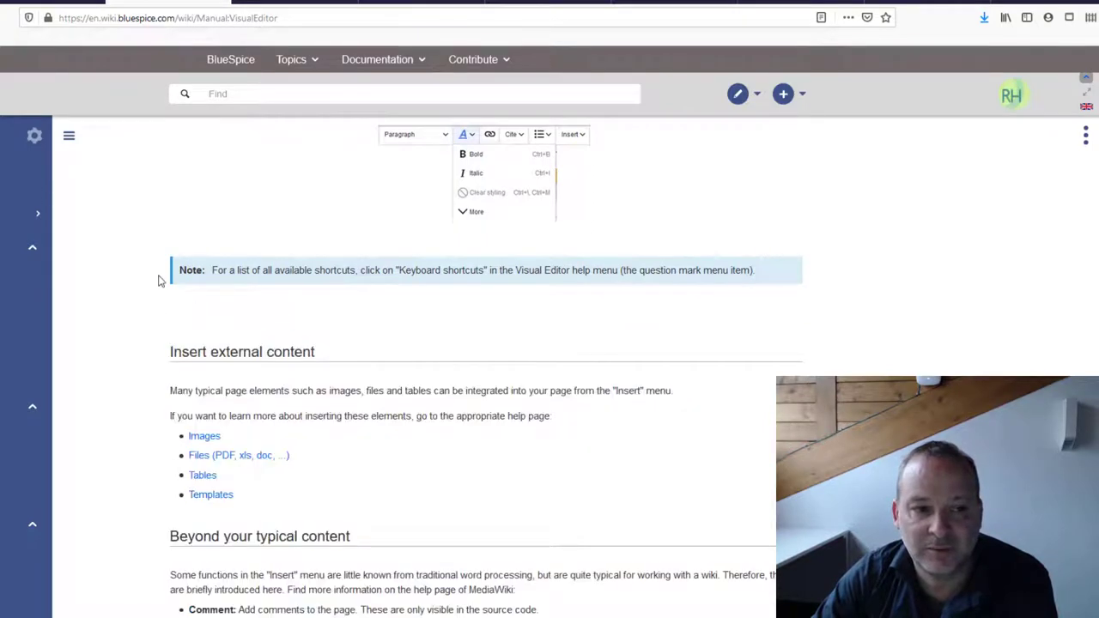
scroll(859, 319, down, 4)
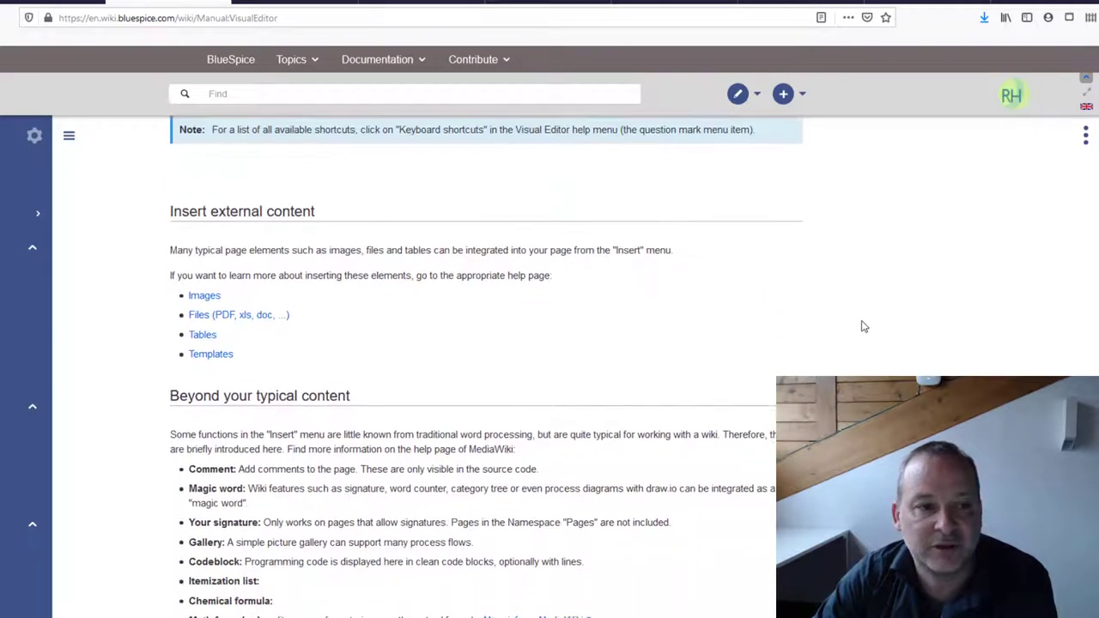
scroll(873, 329, down, 1)
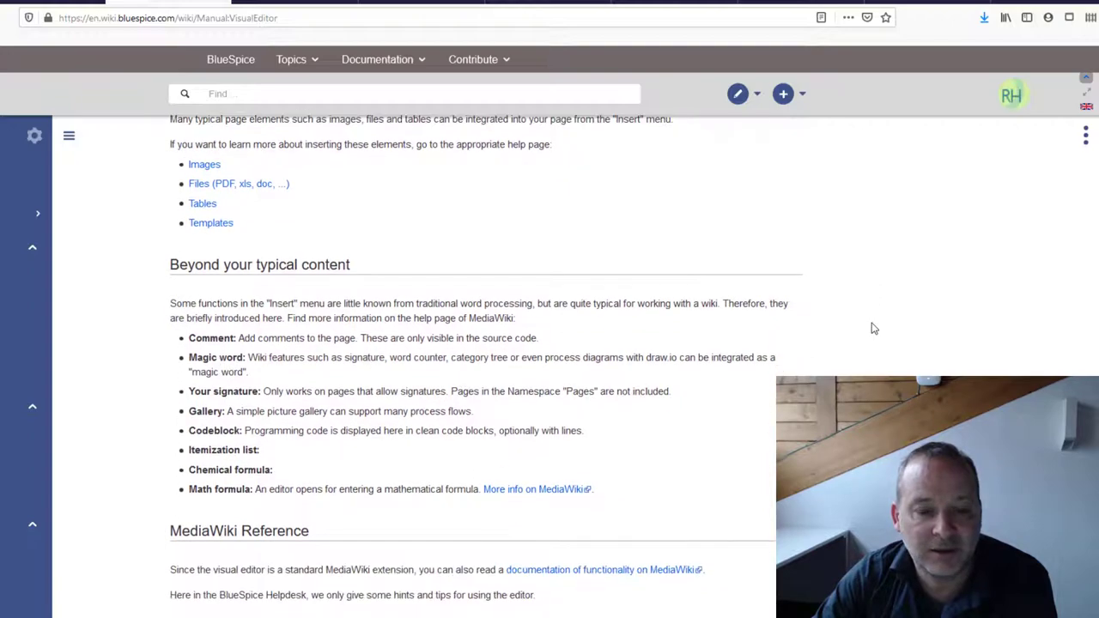
scroll(874, 329, up, 20)
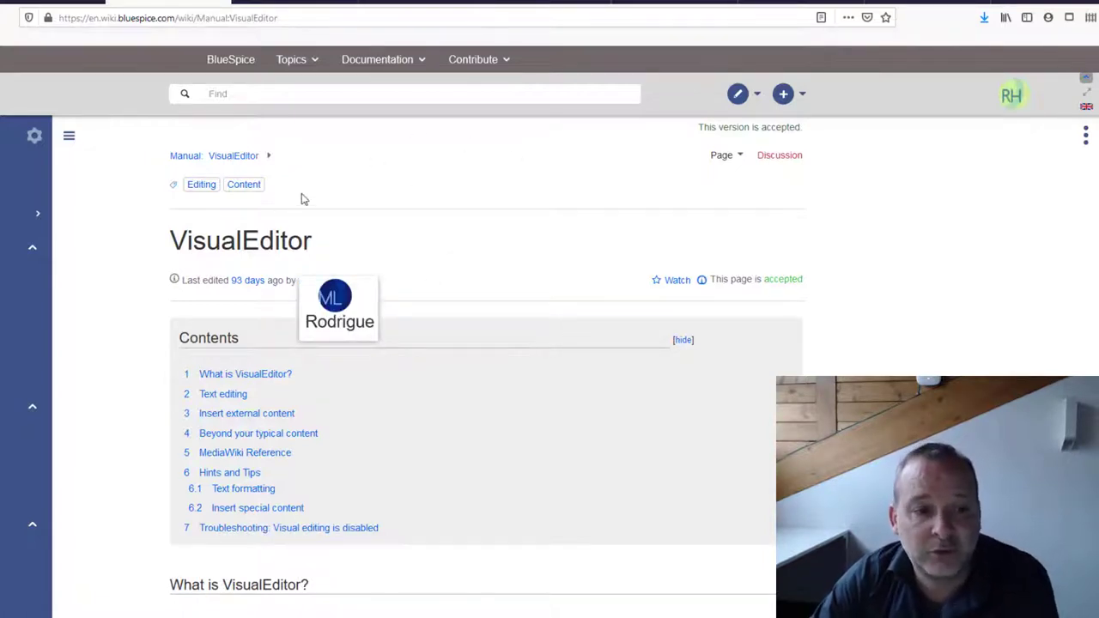
Open the Editing category of the VisualEditor page in a new tab and examine its category tree and list of pages
mouse_move(193, 189)
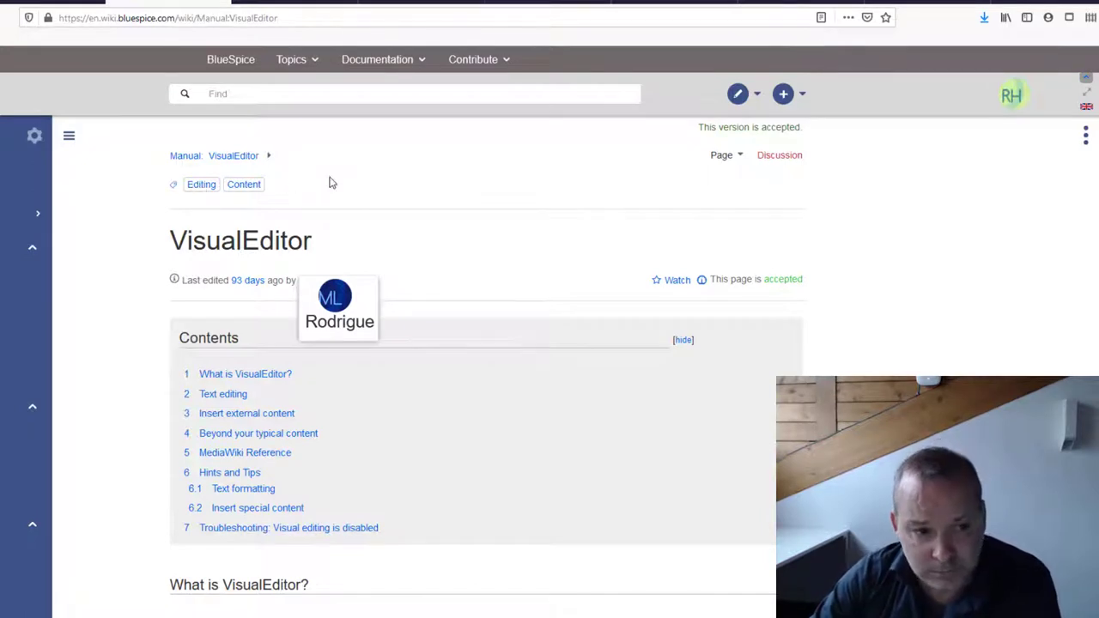
right_click(197, 194)
click(225, 196)
click(265, 6)
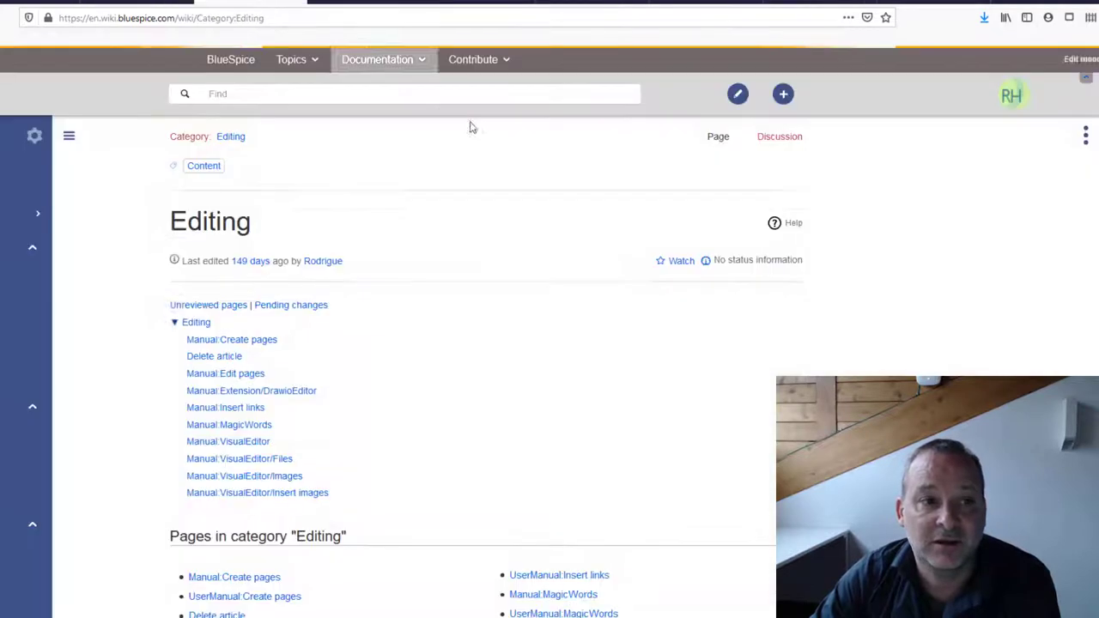
scroll(518, 280, down, 3)
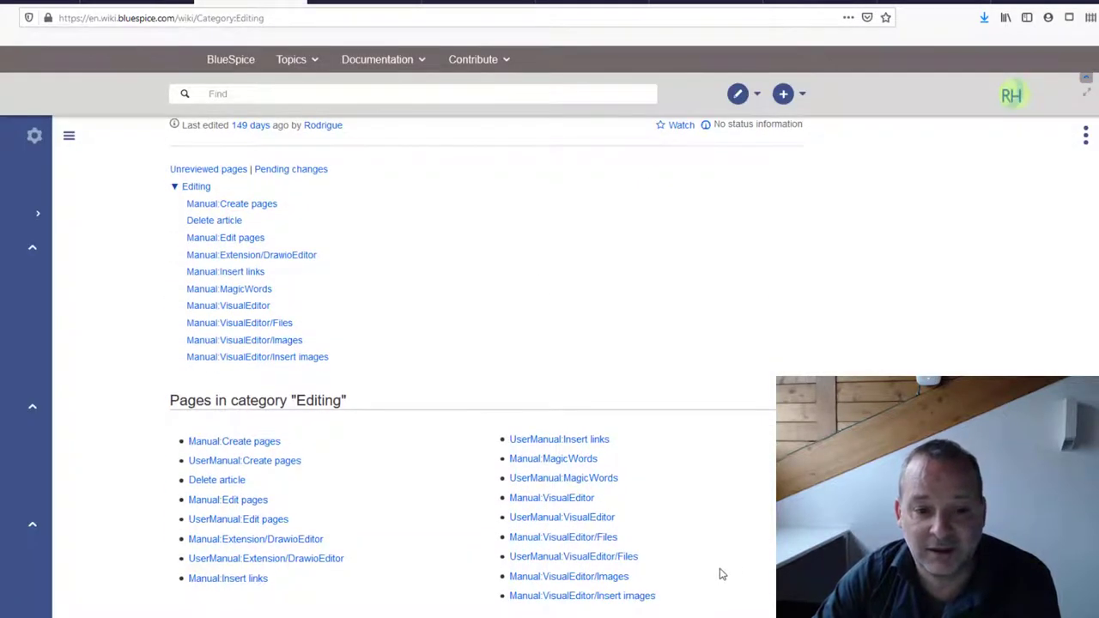
scroll(702, 528, up, 3)
scroll(527, 346, down, 3)
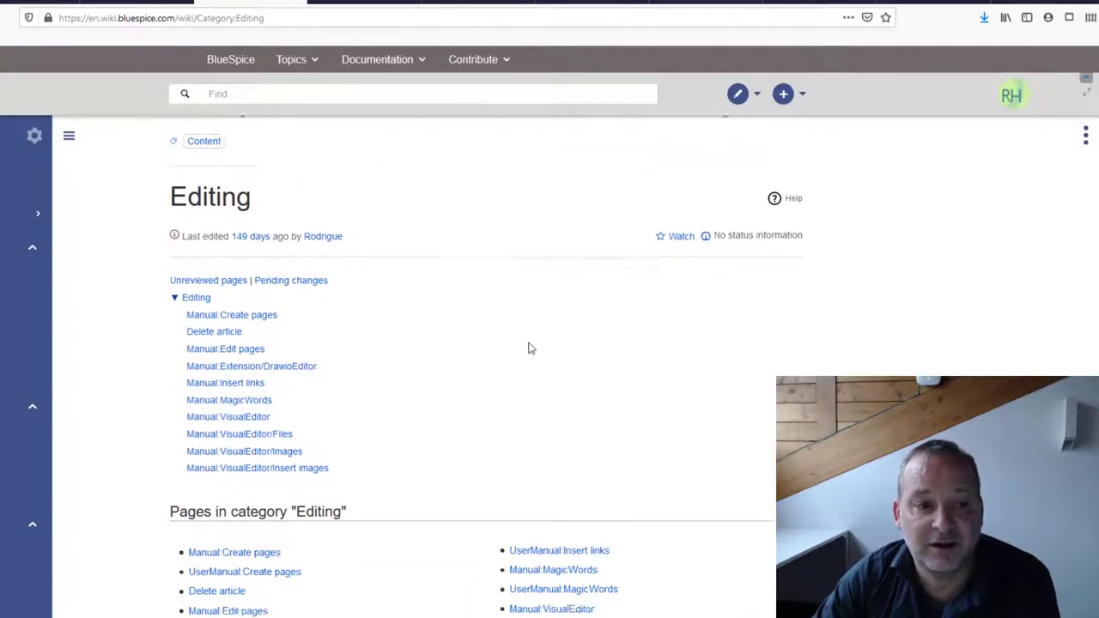
scroll(486, 366, up, 2)
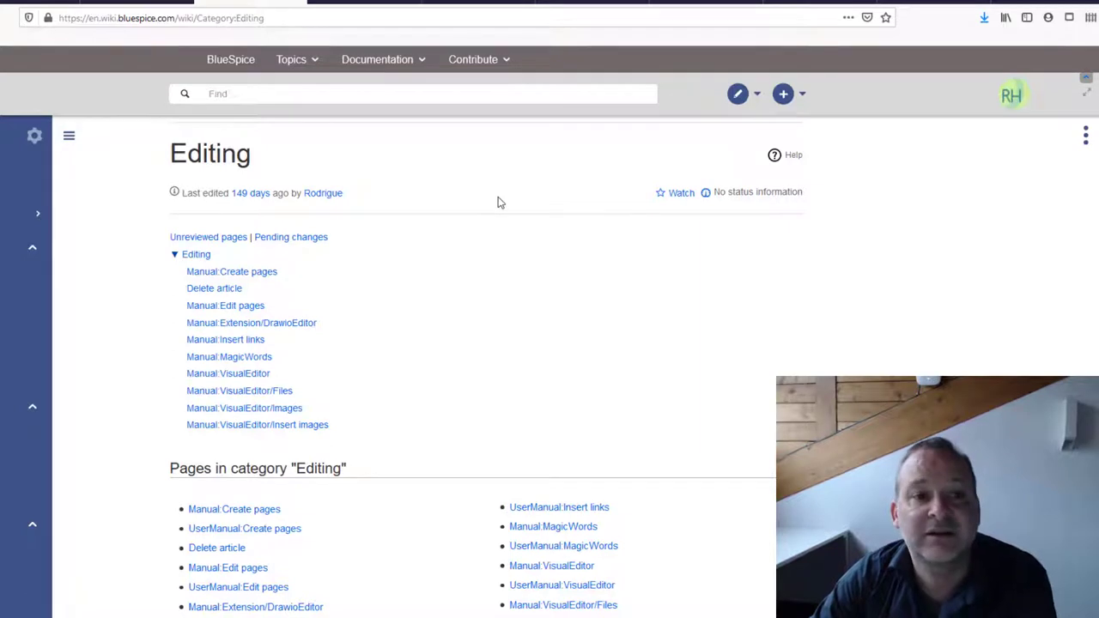
Close the Editing category page and review the VisualEditor manual page from its contents to the Text editing section
click(293, 3)
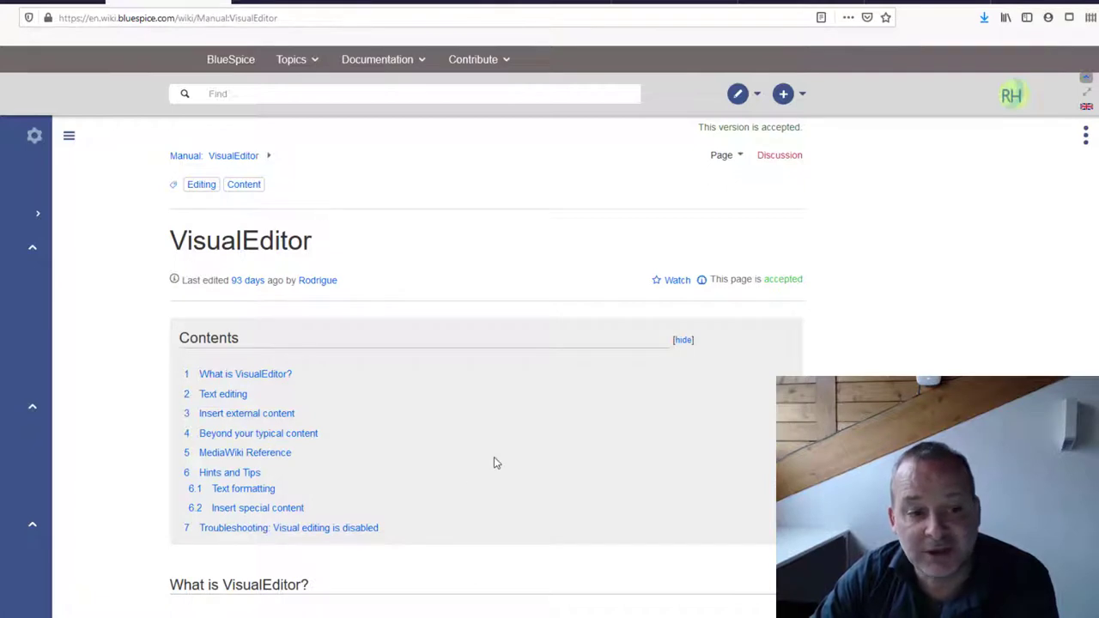
scroll(507, 451, down, 1)
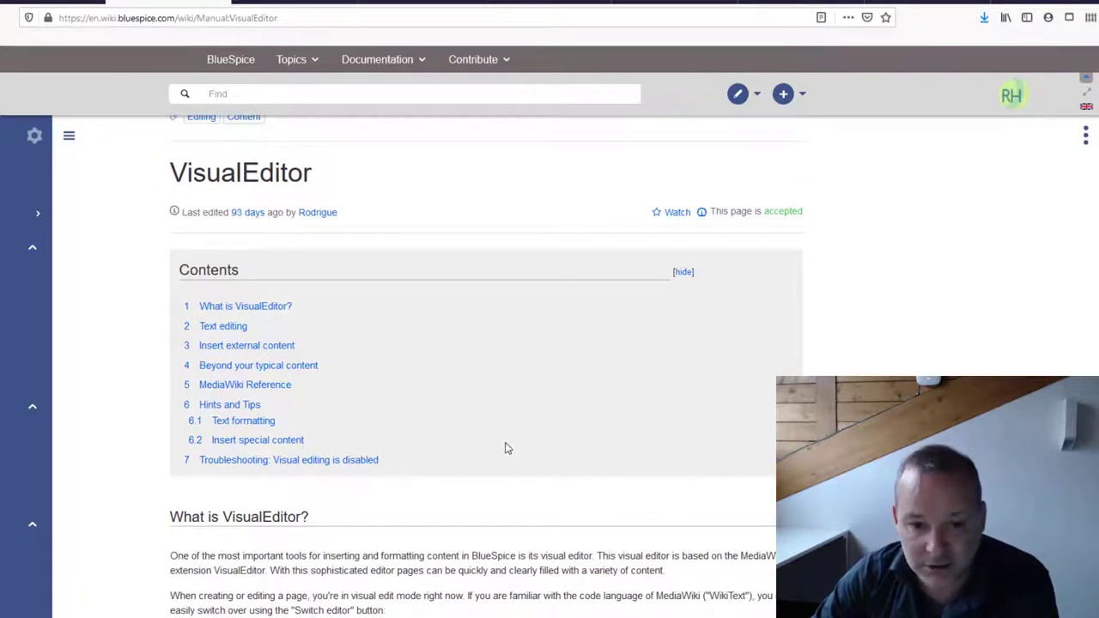
scroll(507, 448, up, 2)
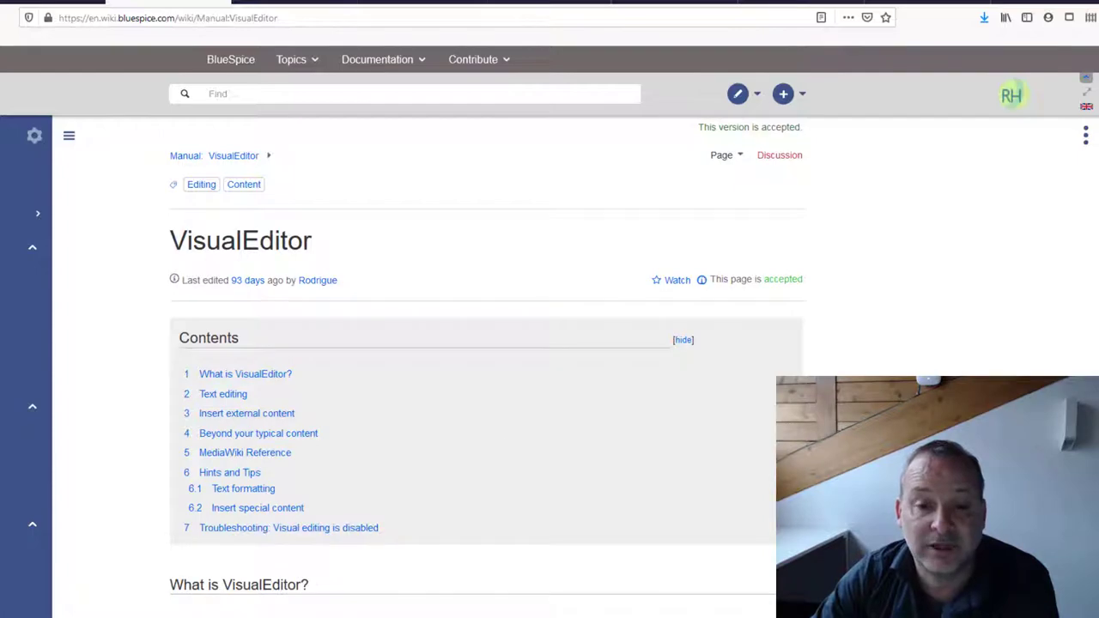
scroll(486, 361, down, 11)
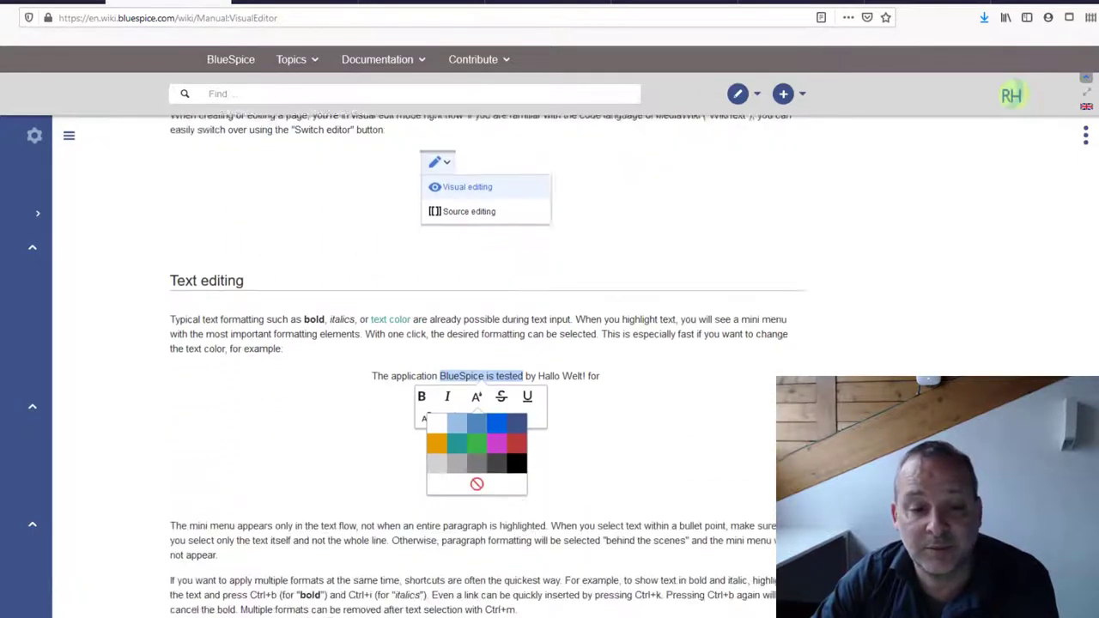
scroll(486, 361, down, 3)
scroll(487, 361, up, 8)
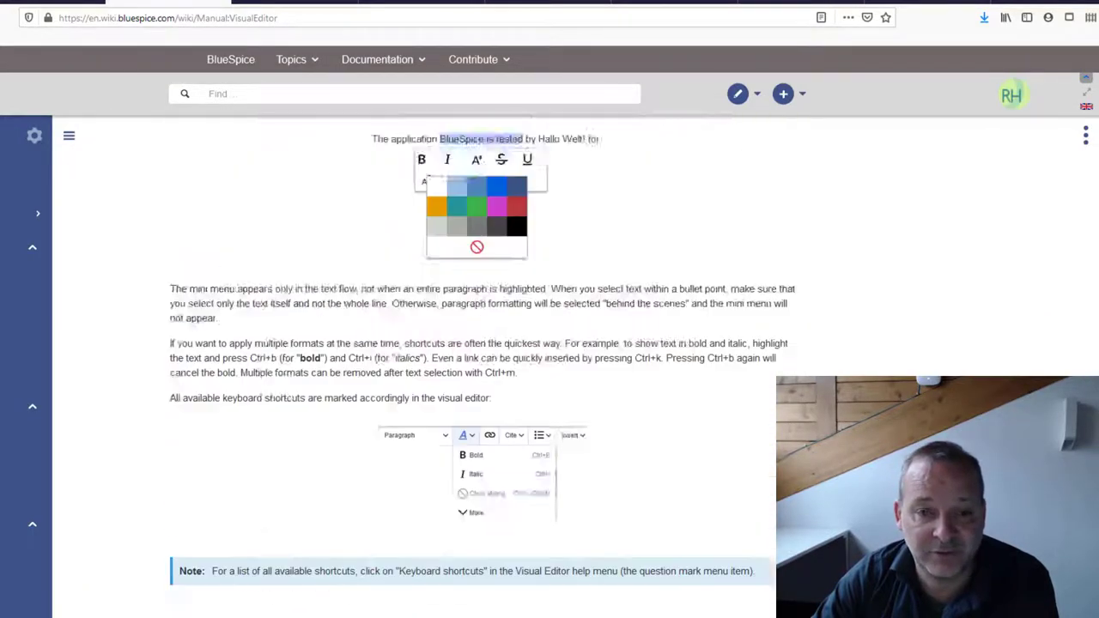
Open the Files subpage of the VisualEditor manual from its breadcrumb and examine the file upload instructions
scroll(486, 361, up, 5)
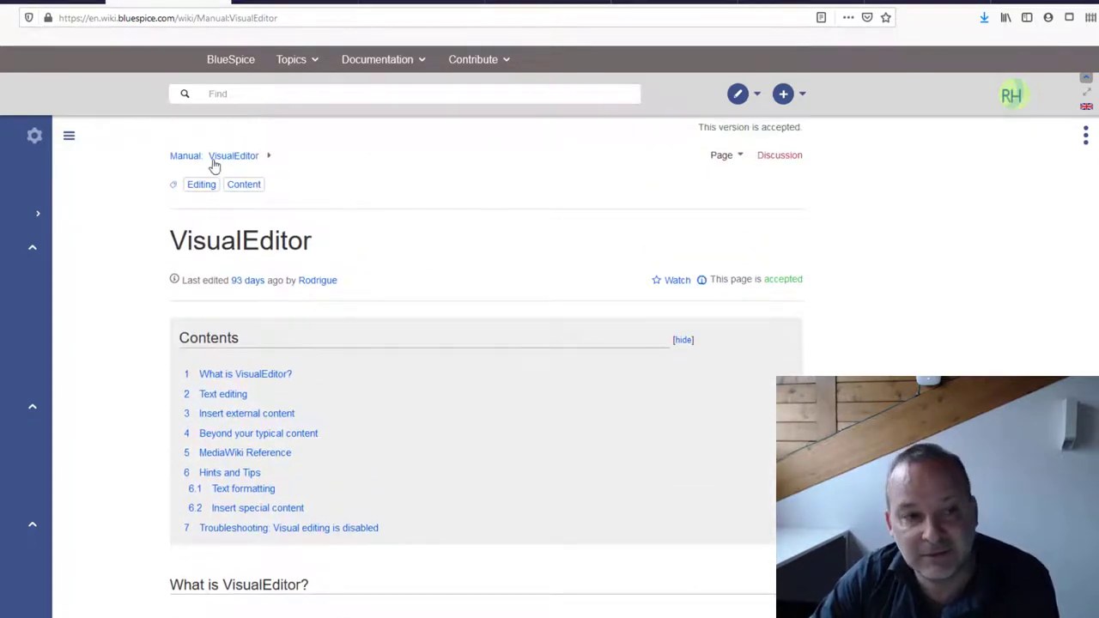
click(269, 160)
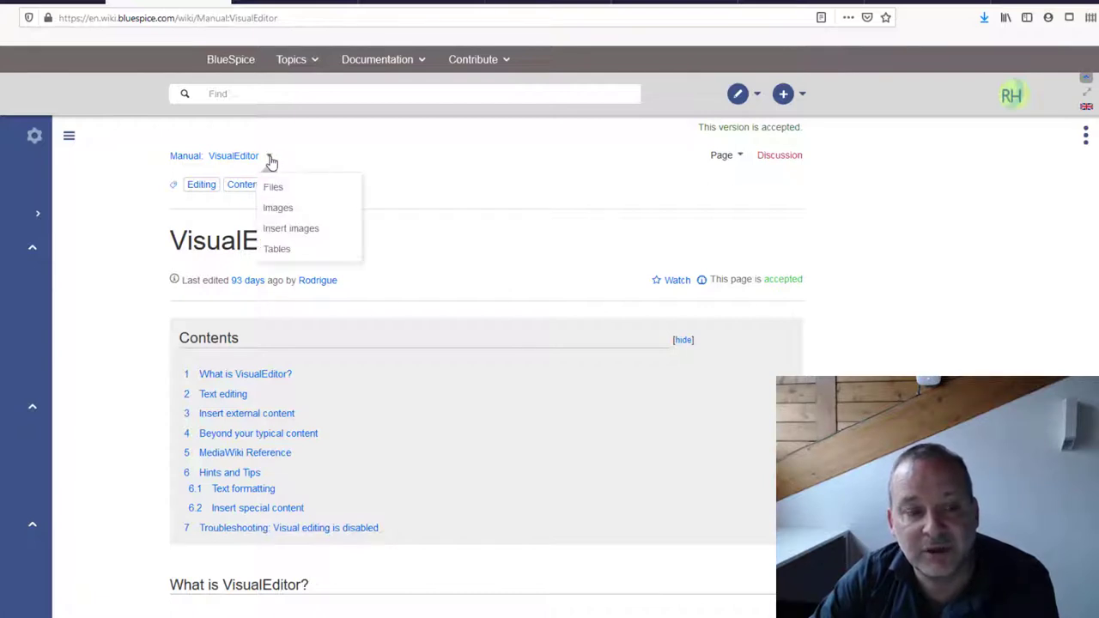
click(305, 189)
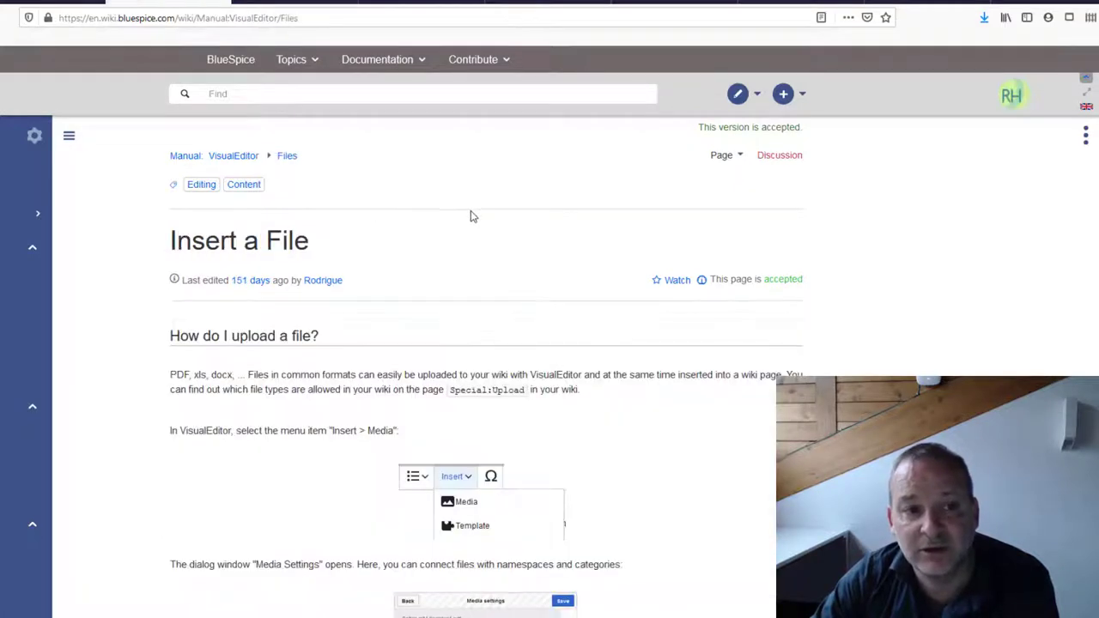
scroll(468, 217, down, 4)
scroll(464, 216, up, 4)
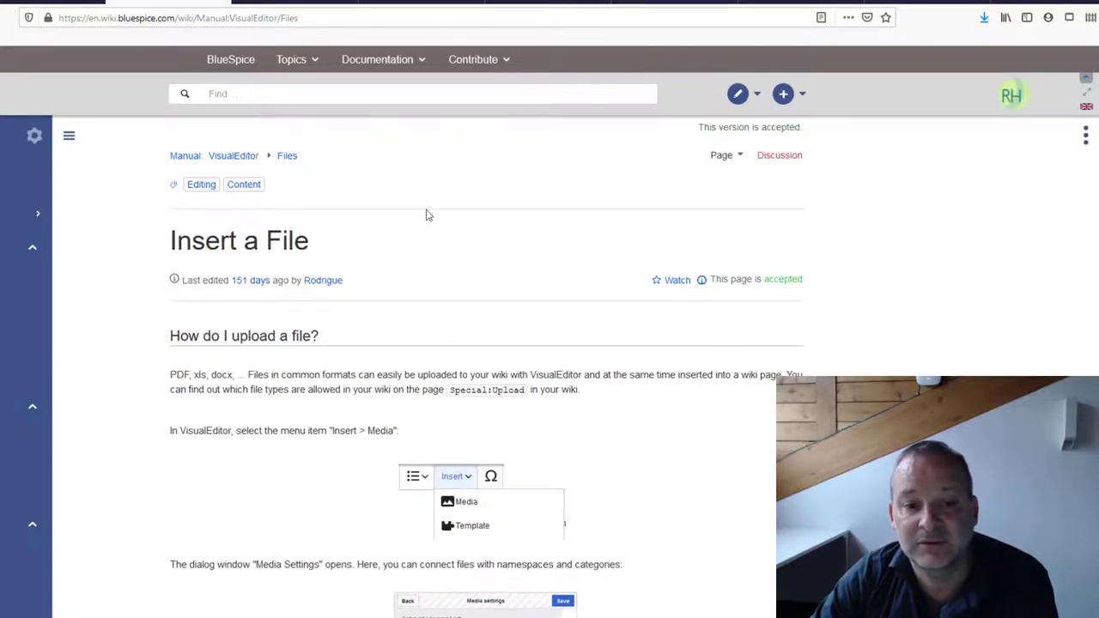
Switch to the manual's Insert images subpage and examine its contents and the instructions for inserting an image
click(269, 157)
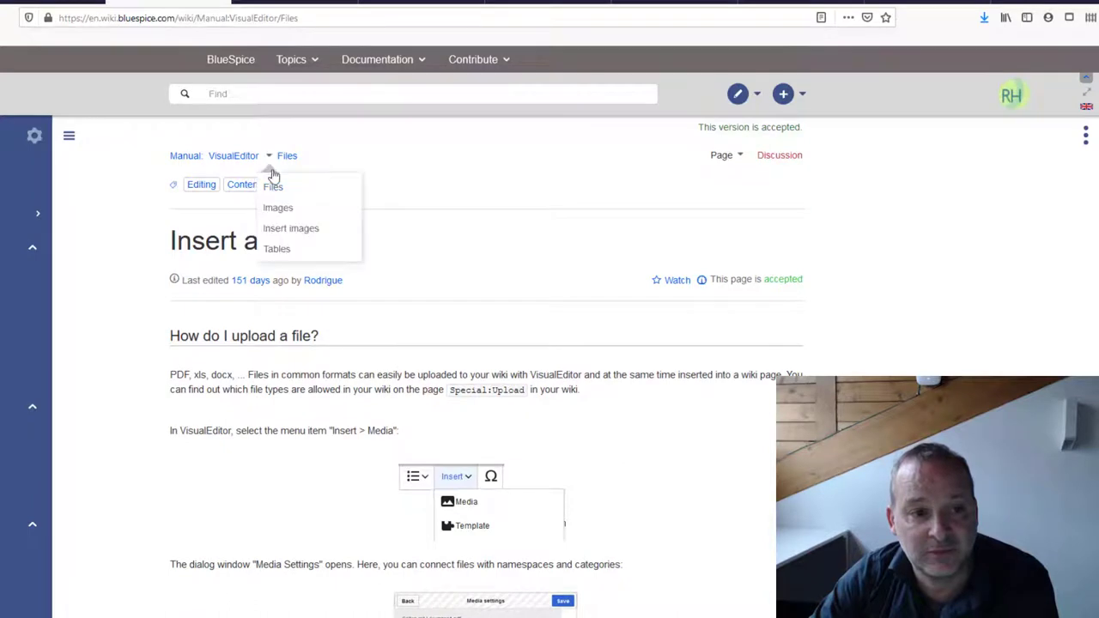
click(315, 229)
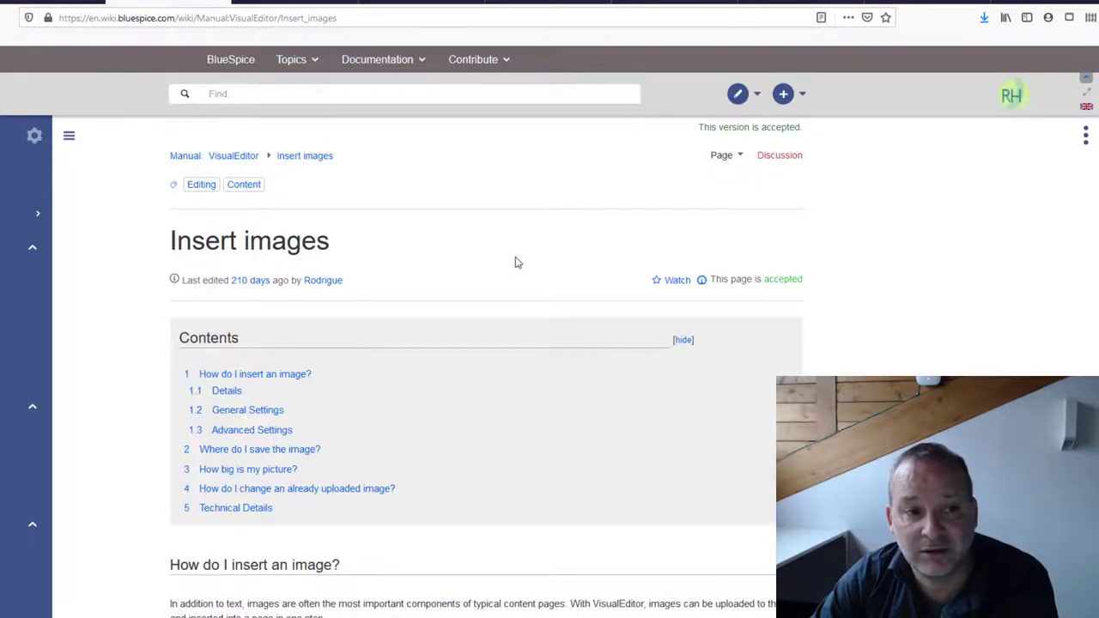
scroll(516, 261, down, 5)
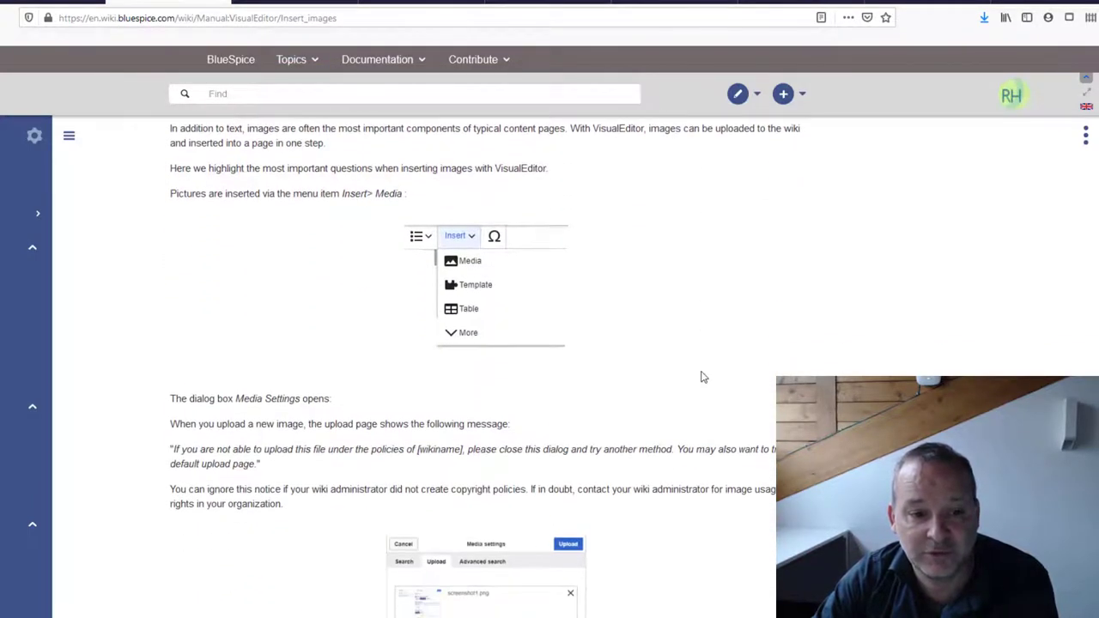
scroll(700, 375, up, 6)
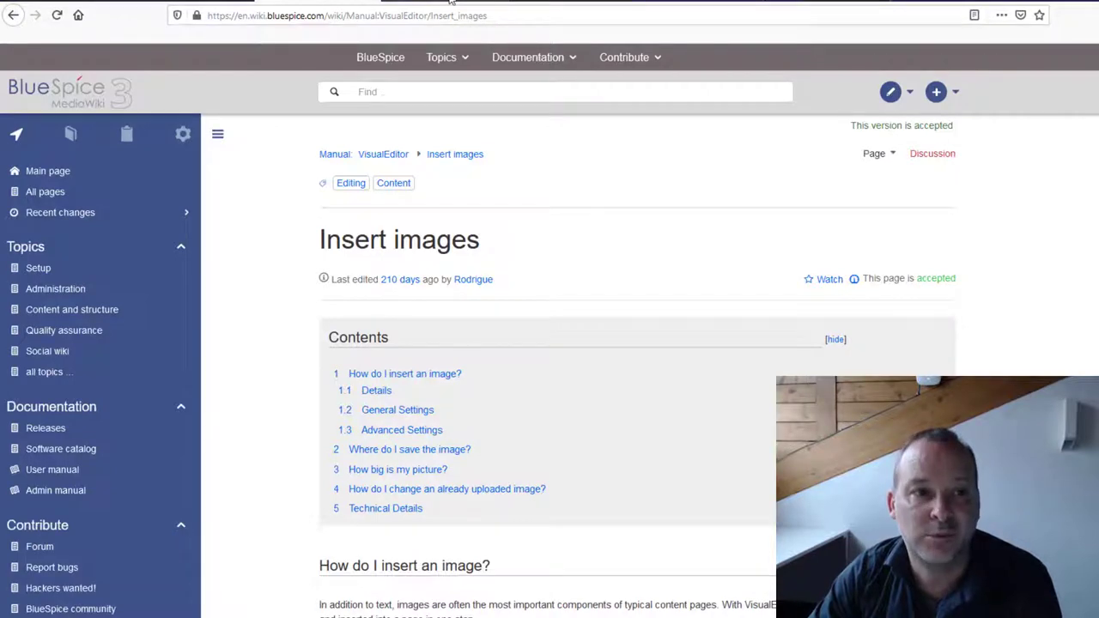
Switch to the User manual Introduction page, view the list of general books and highlight the UserManual namespace in the page address
click(450, 2)
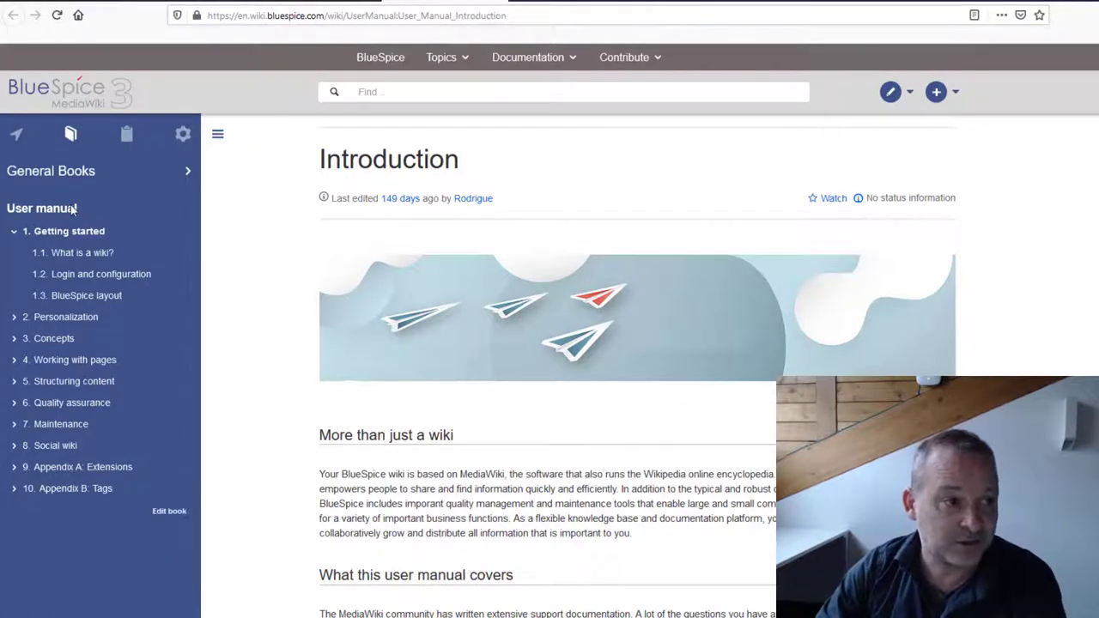
click(92, 178)
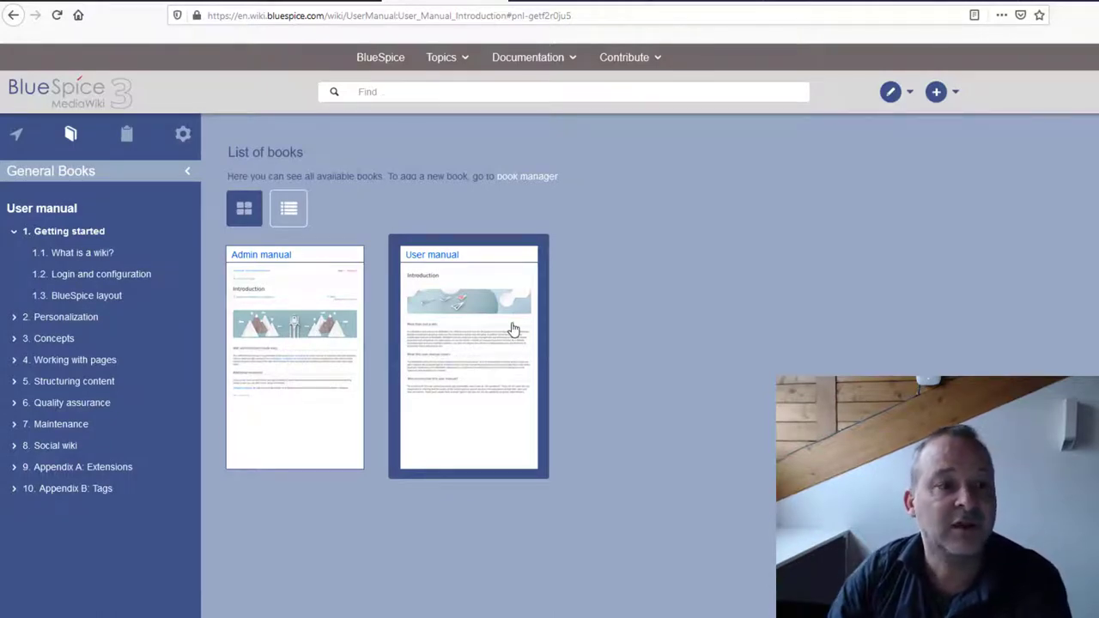
click(89, 173)
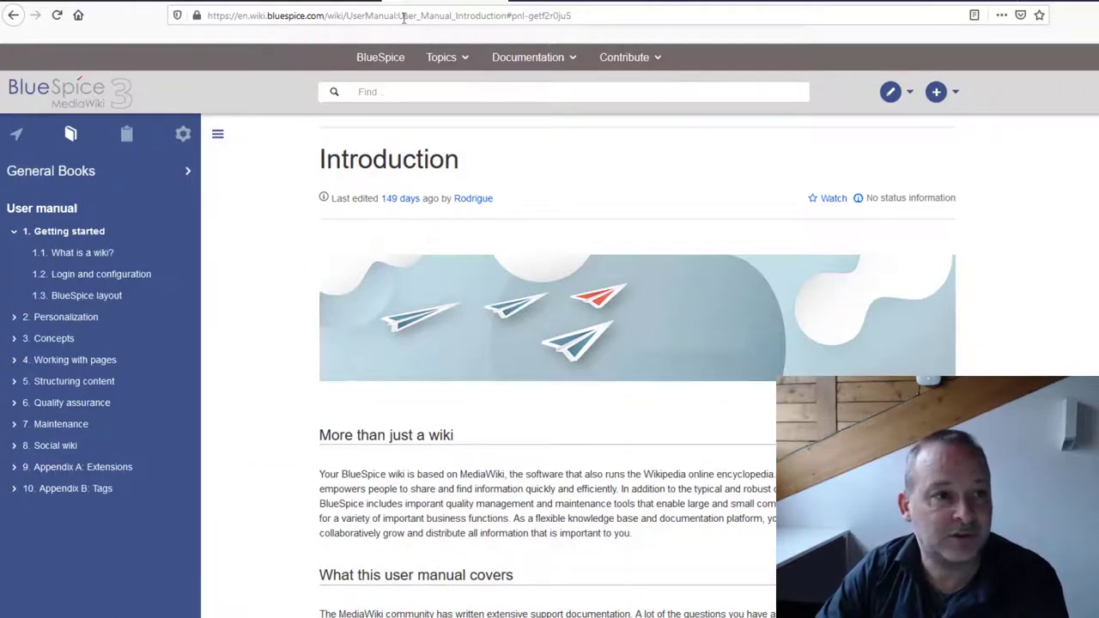
drag(397, 16, 358, 19)
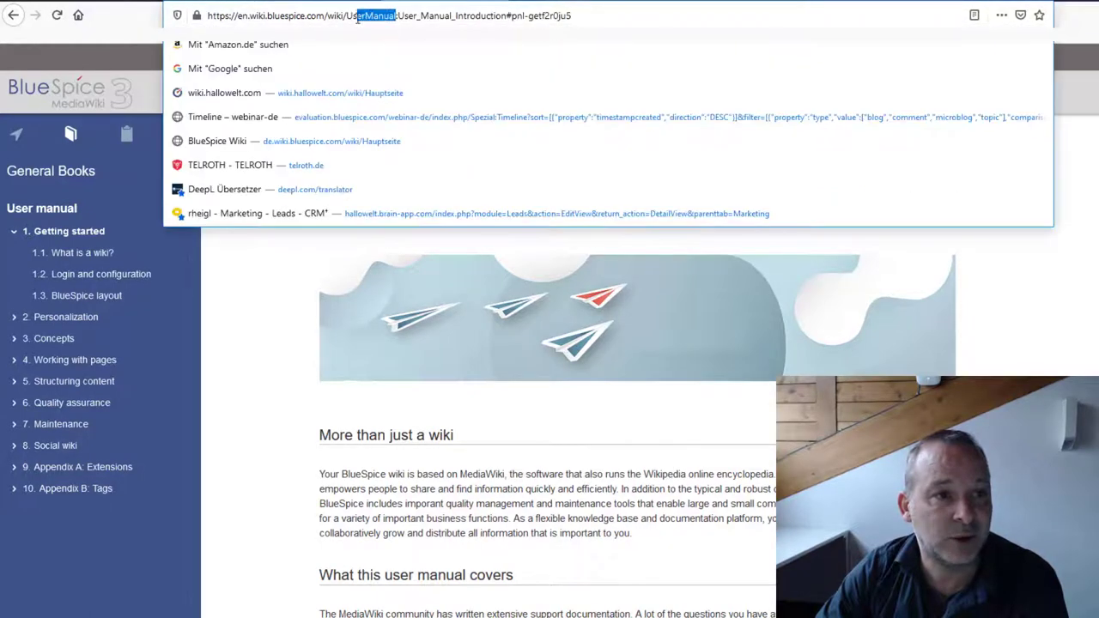
click(260, 323)
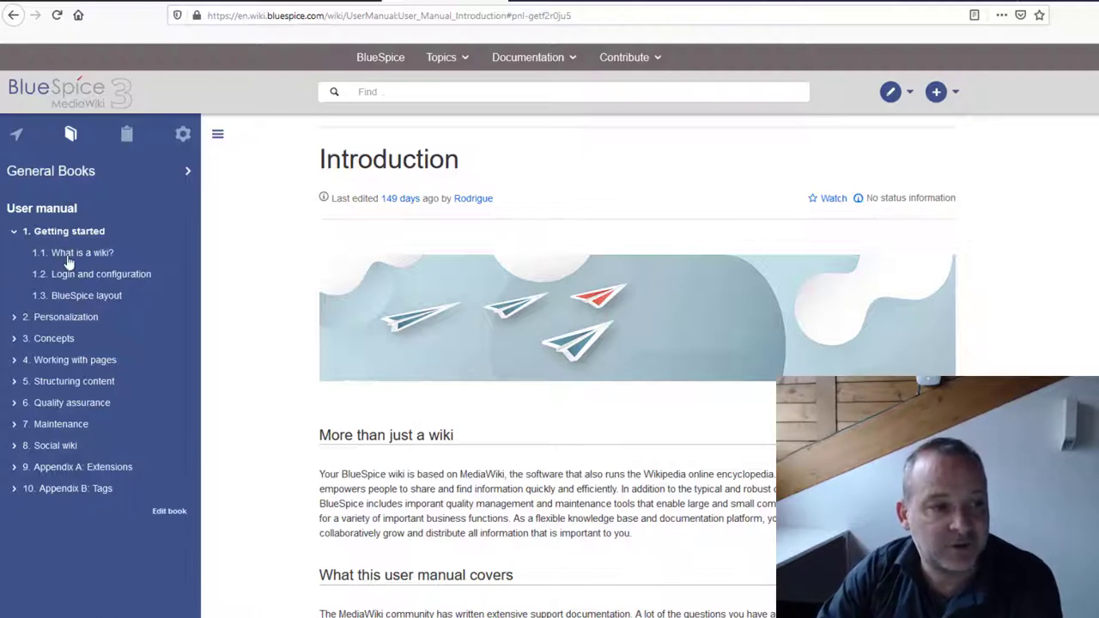
Collapse the Getting started chapter of the User manual and expand Personalization, Working with pages and Structuring content
click(15, 233)
click(13, 255)
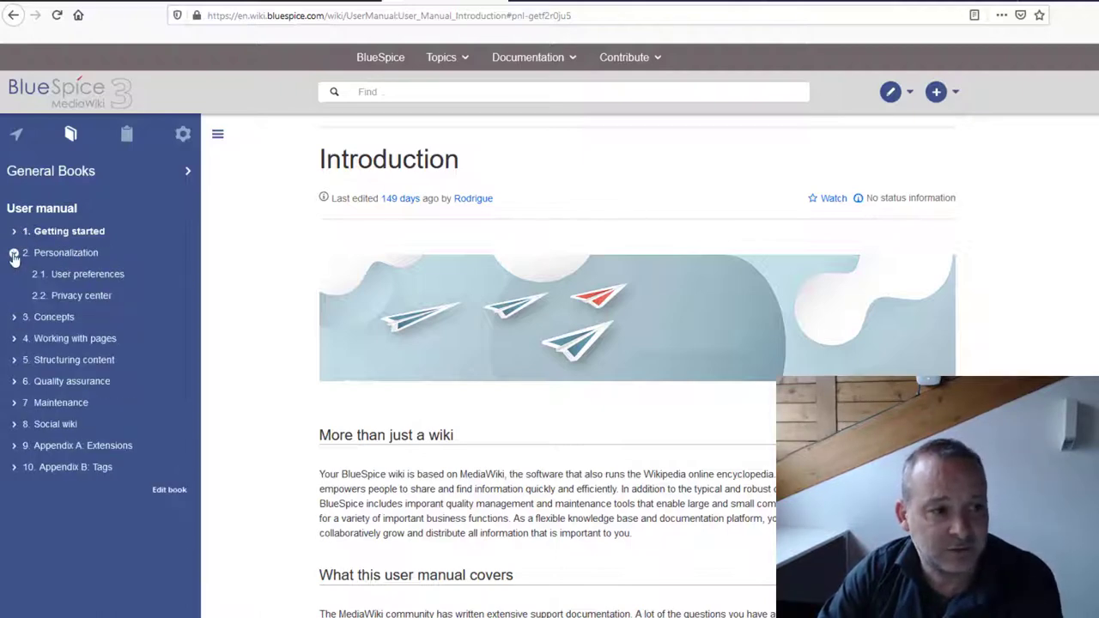
click(14, 339)
scroll(33, 429, down, 1)
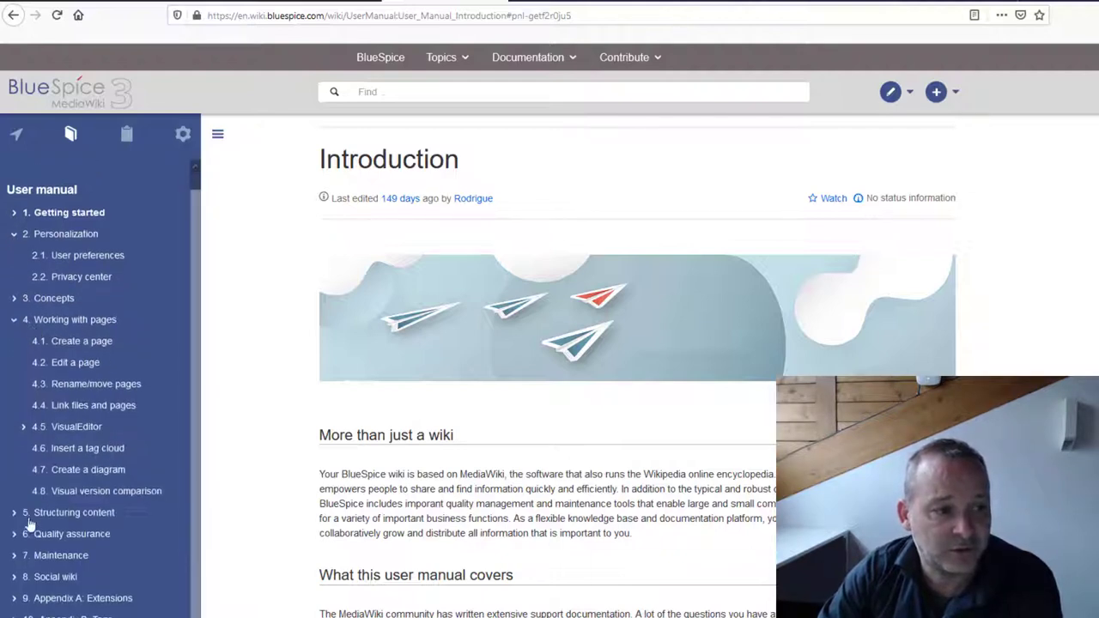
click(13, 513)
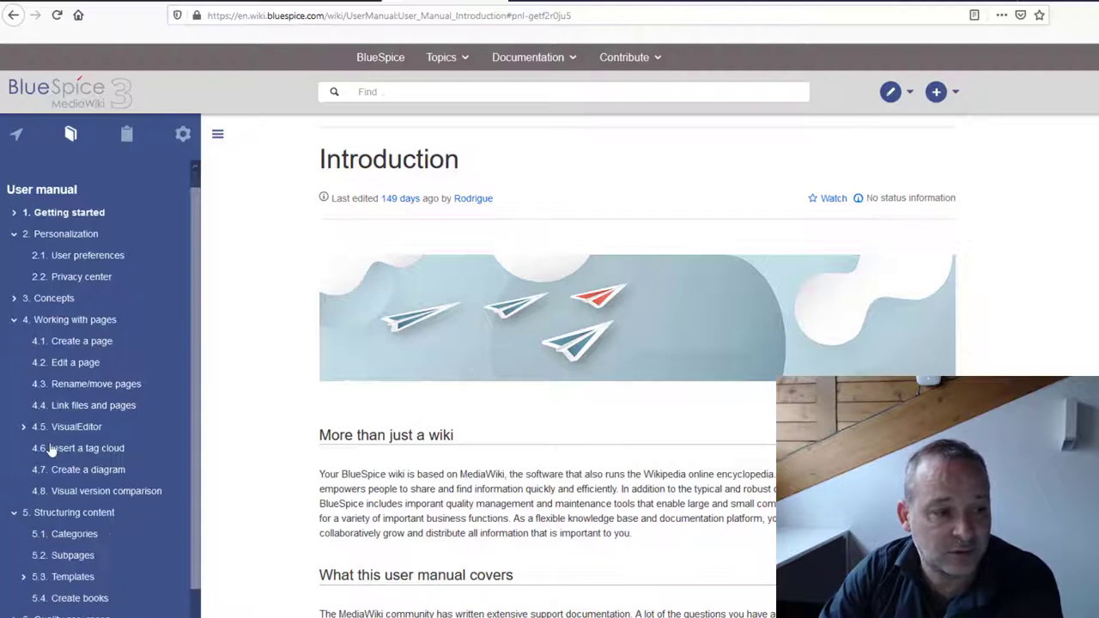
Review the User manual's chapter tree and open the book in the book editor
scroll(52, 449, down, 3)
scroll(96, 449, up, 2)
scroll(101, 449, up, 2)
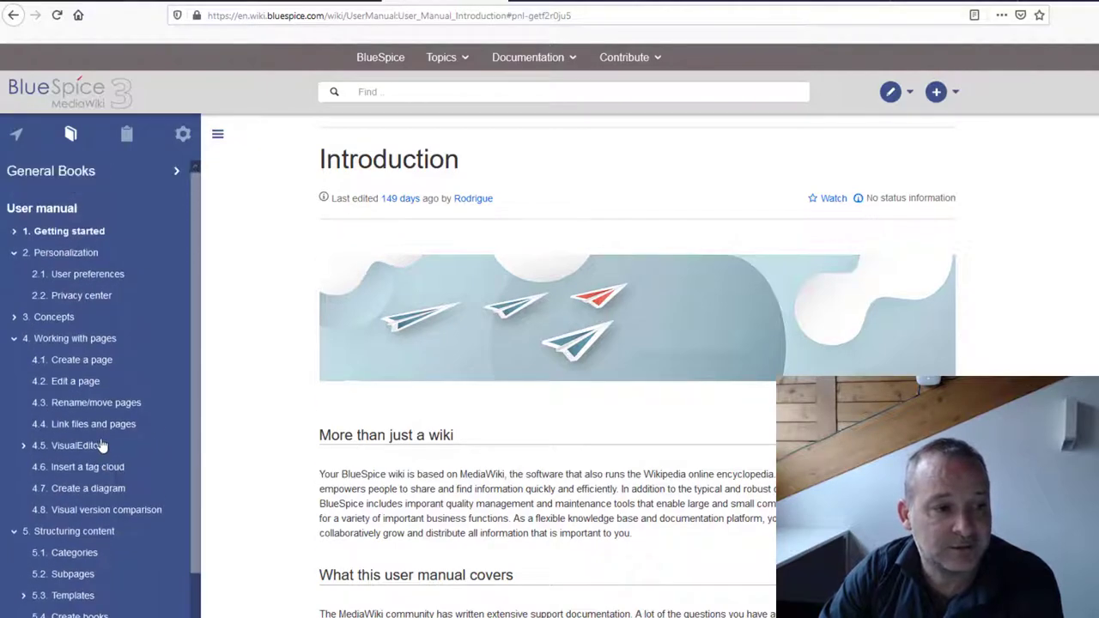
scroll(120, 430, down, 5)
scroll(166, 599, up, 1)
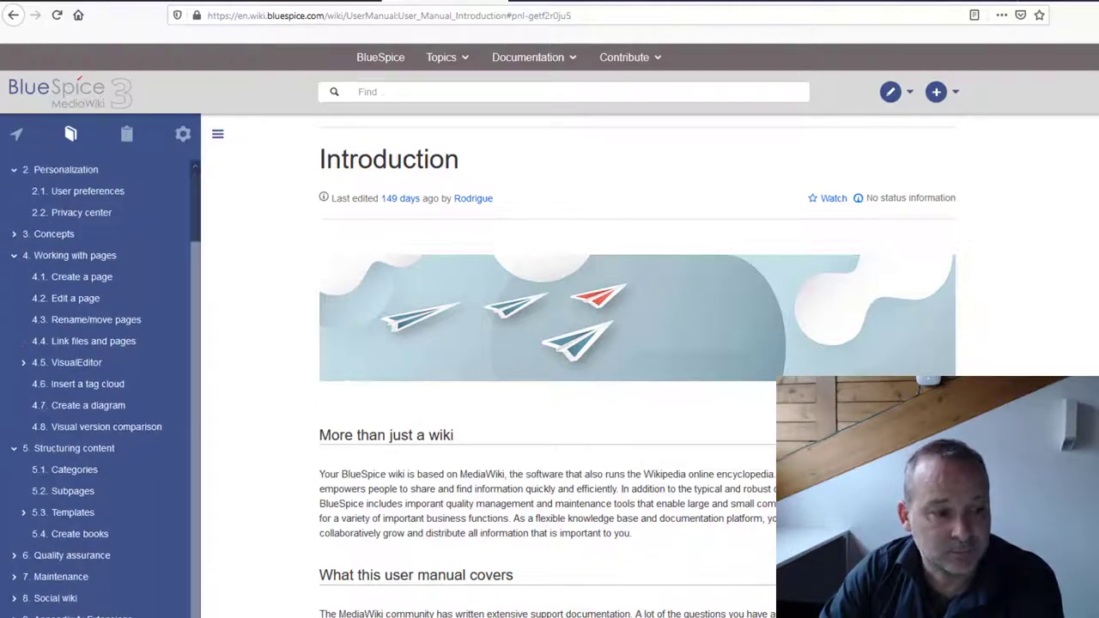
scroll(167, 599, down, 1)
scroll(103, 428, up, 1)
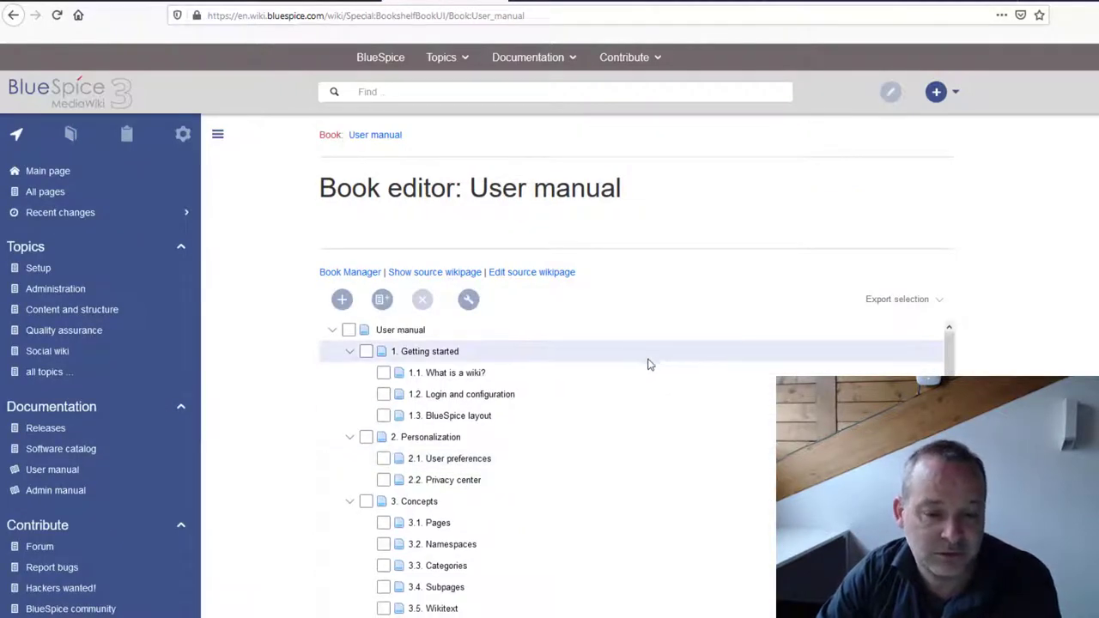
Examine the User manual's structure in the book editor and view the dialog for adding a wikipage, leaving it without adding one
scroll(647, 363, down, 3)
scroll(423, 391, up, 3)
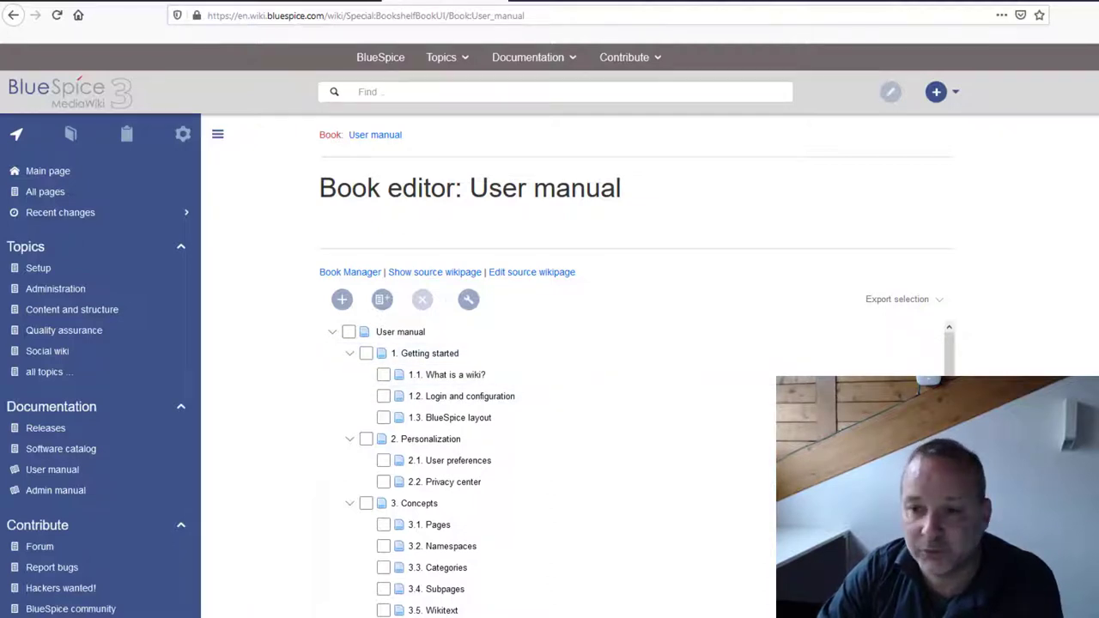
scroll(636, 369, down, 2)
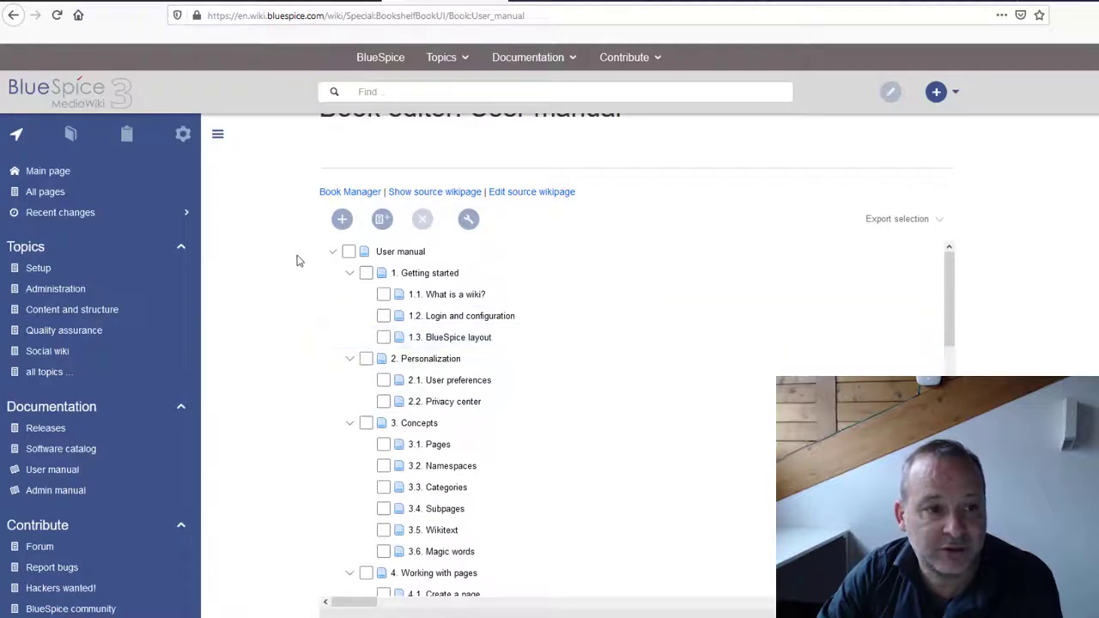
click(342, 220)
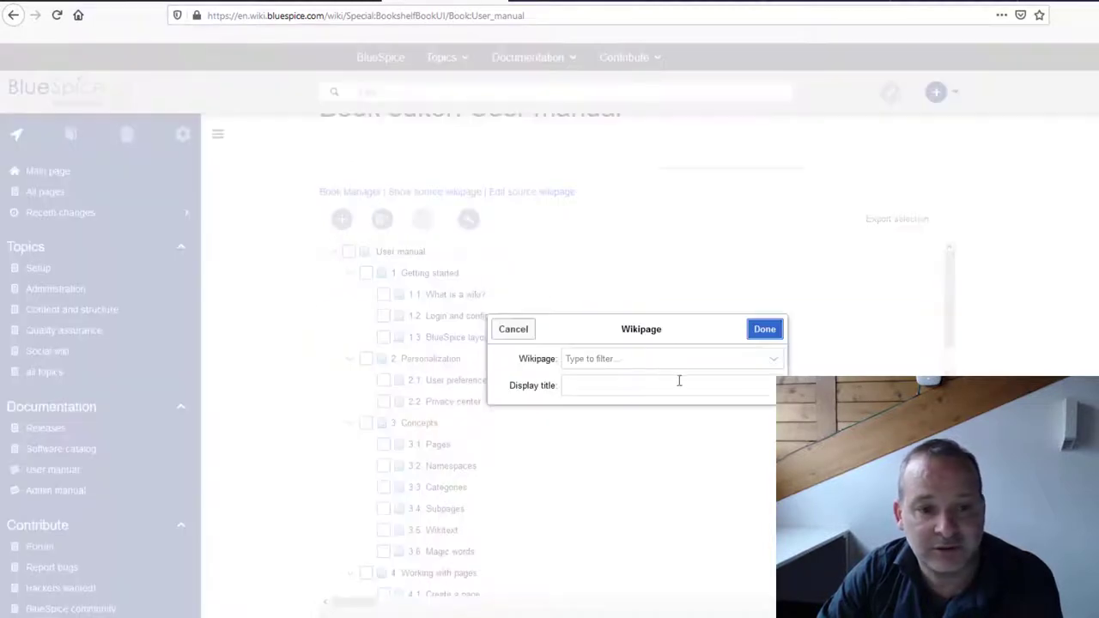
click(526, 335)
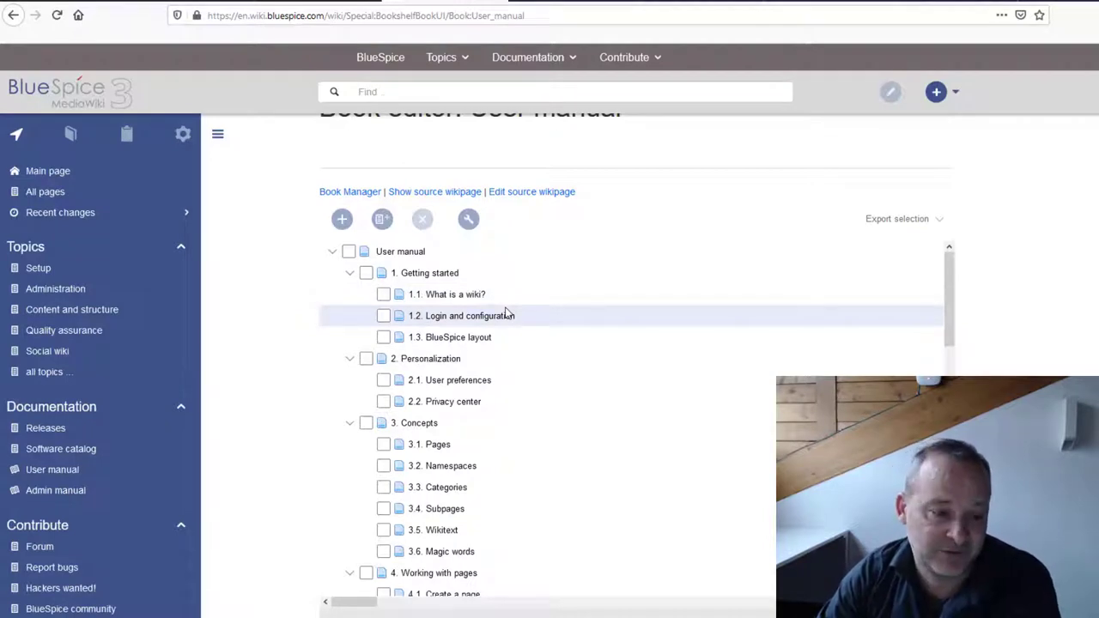
Select the entire User manual with all chapters, export it as a PDF and open the file with Microsoft Edge
click(349, 252)
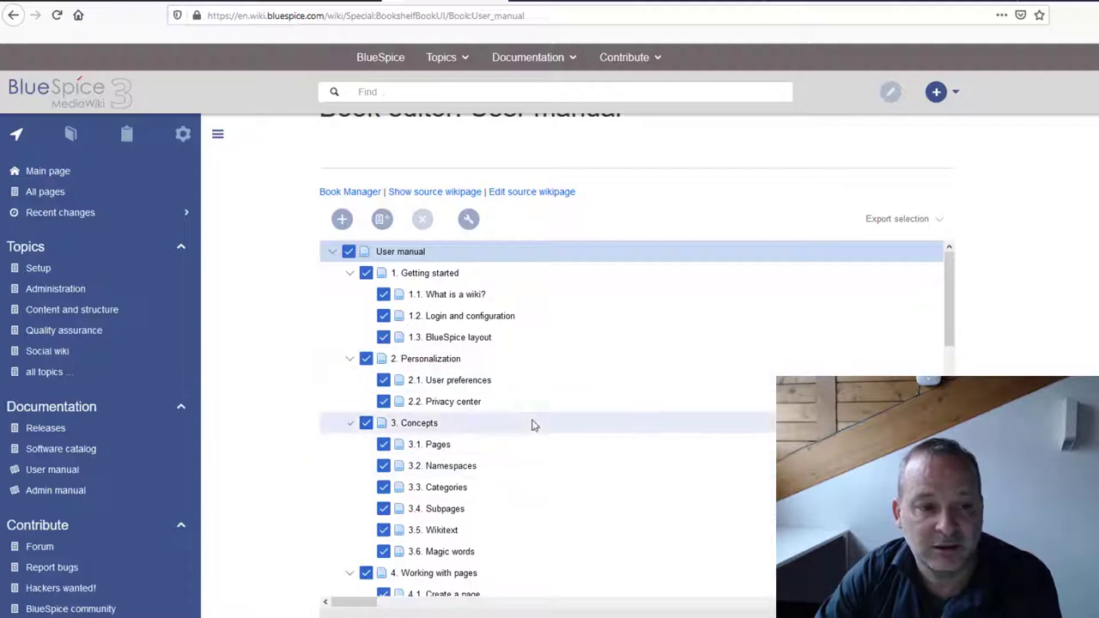
click(894, 219)
click(894, 245)
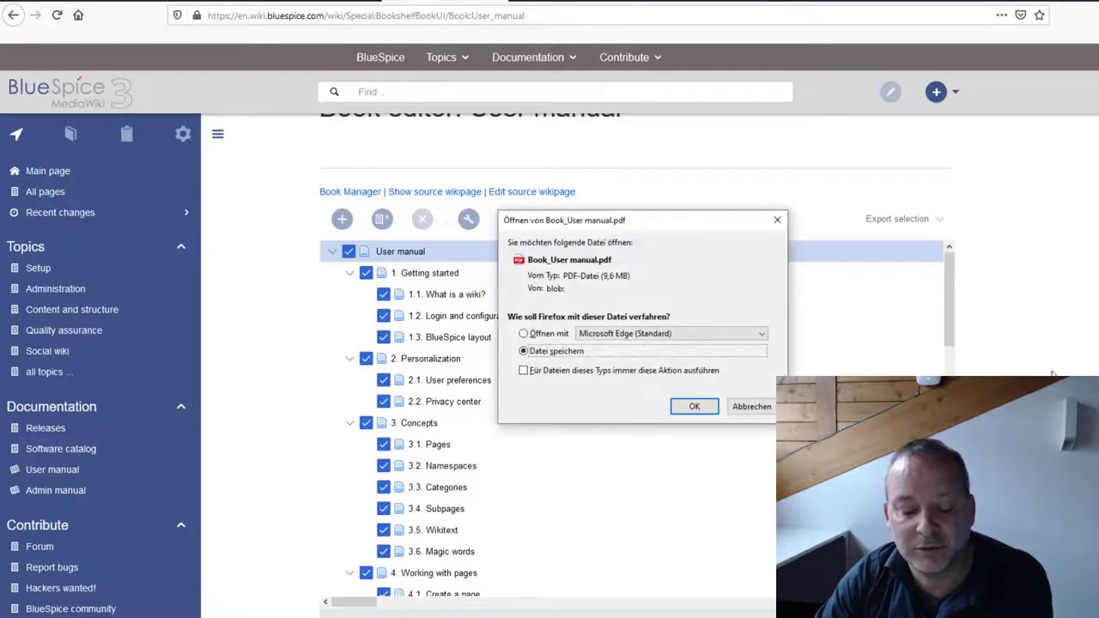
click(524, 334)
click(694, 408)
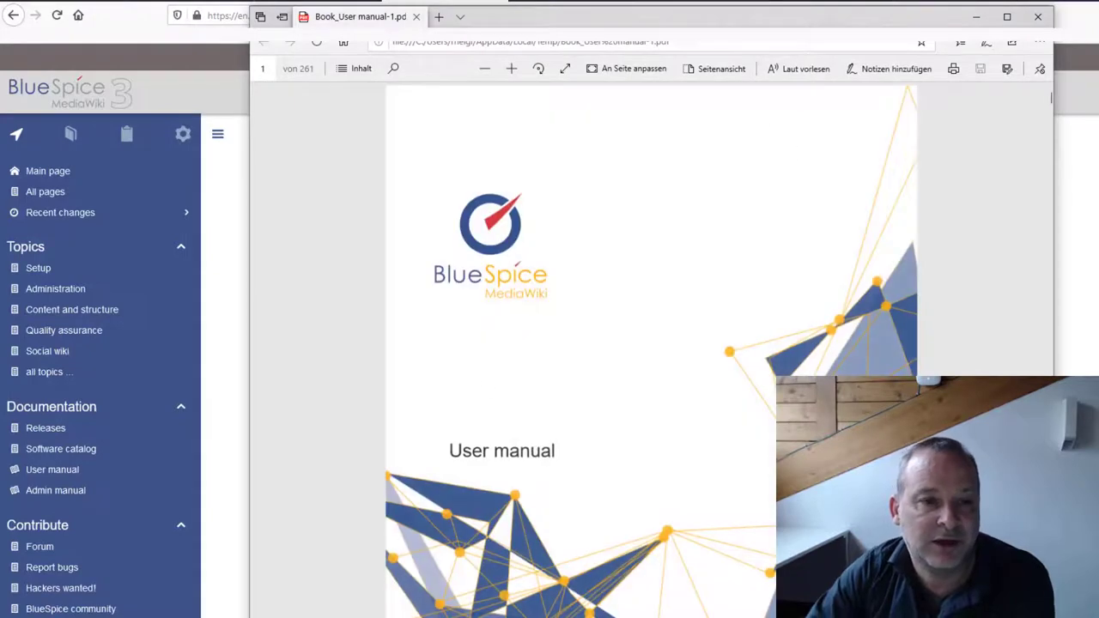
Examine the exported PDF's cover page and table of contents
scroll(753, 325, down, 6)
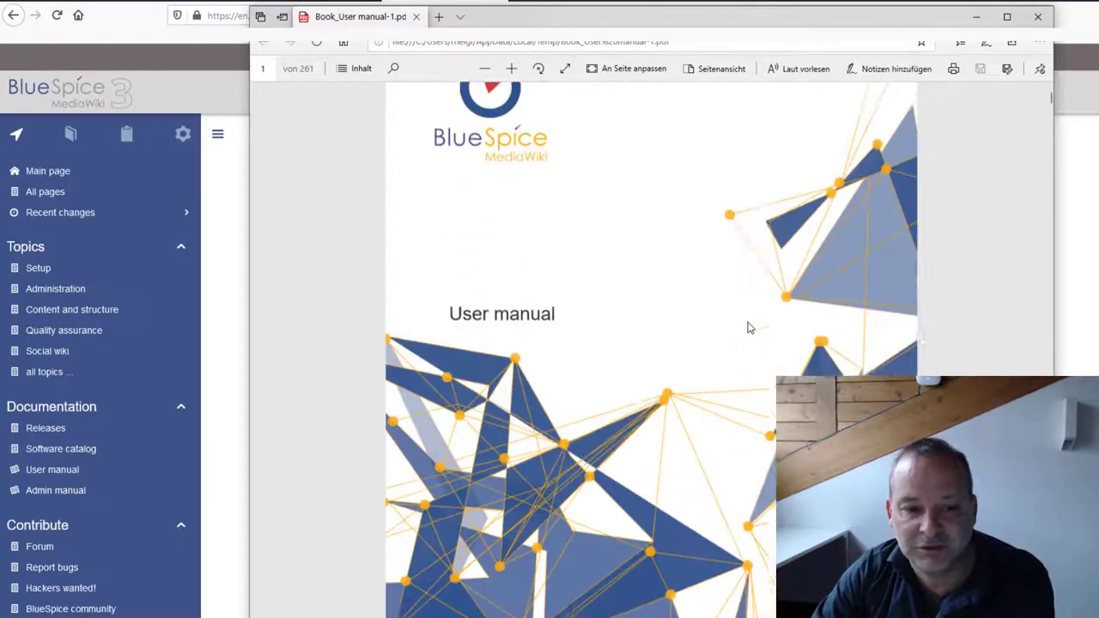
scroll(747, 329, down, 5)
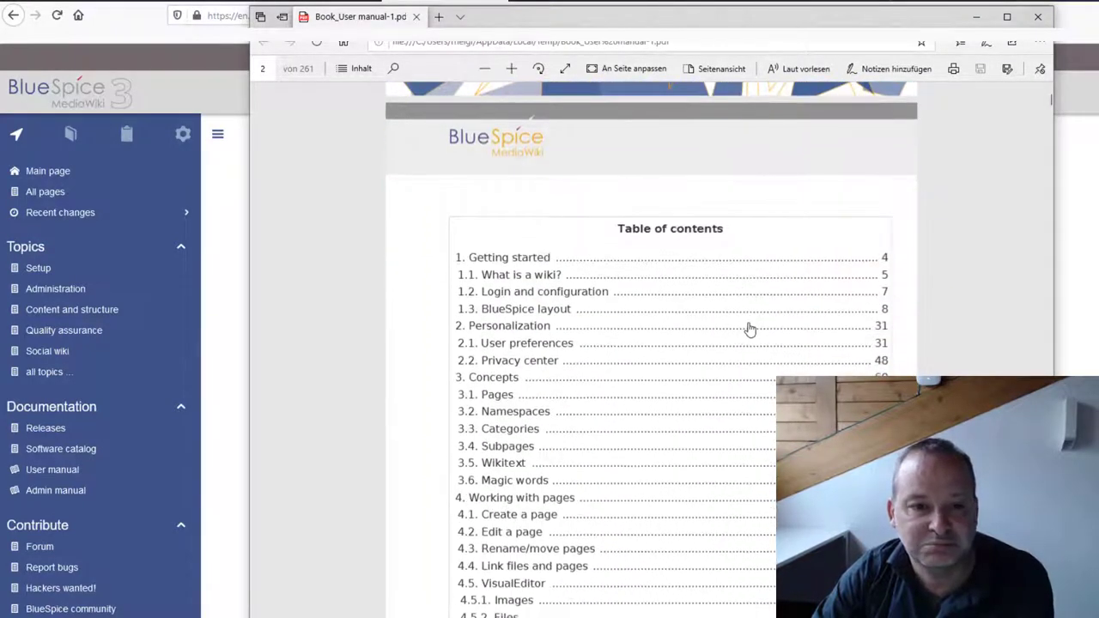
scroll(749, 326, down, 6)
scroll(749, 327, down, 5)
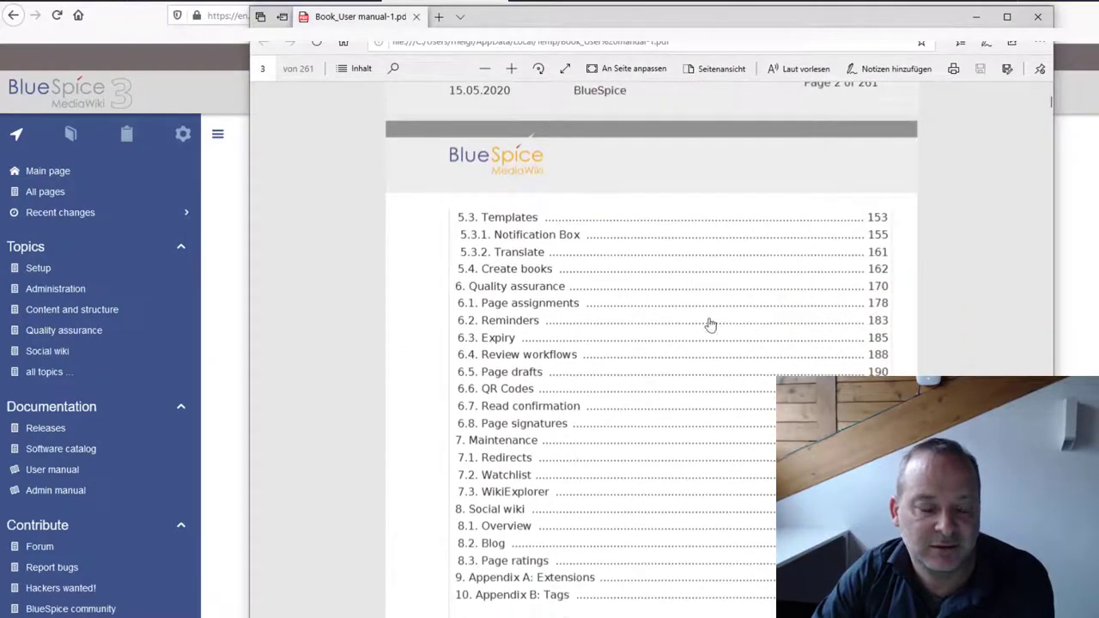
Follow the table of contents entry 6.2 Reminders and examine the section on BlueSpiceReminder and its usage
click(528, 322)
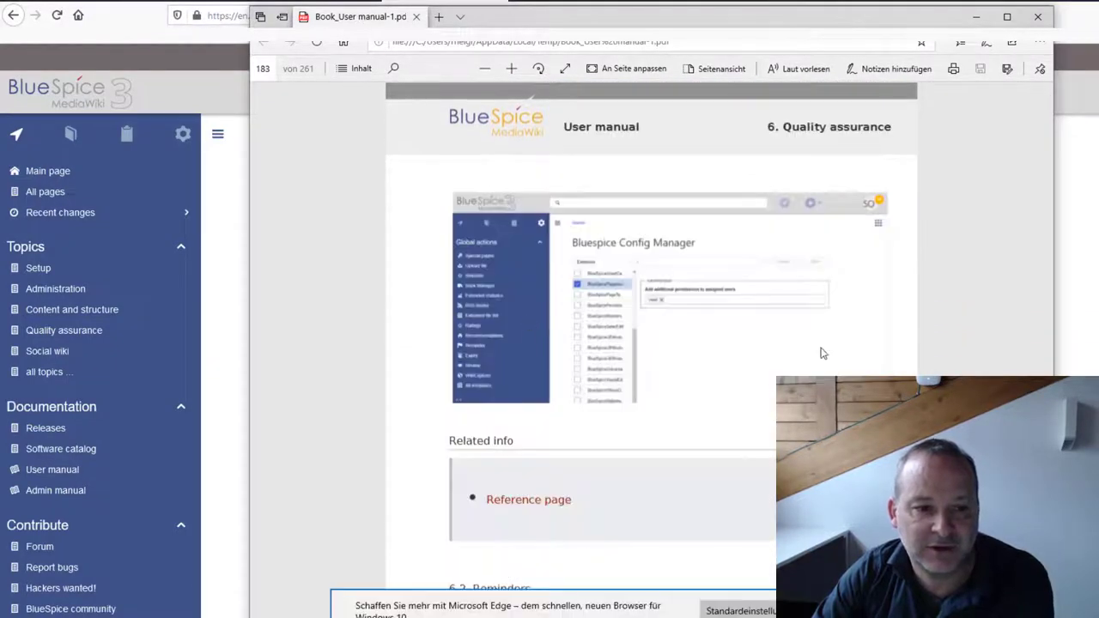
scroll(834, 352, down, 3)
scroll(838, 353, down, 10)
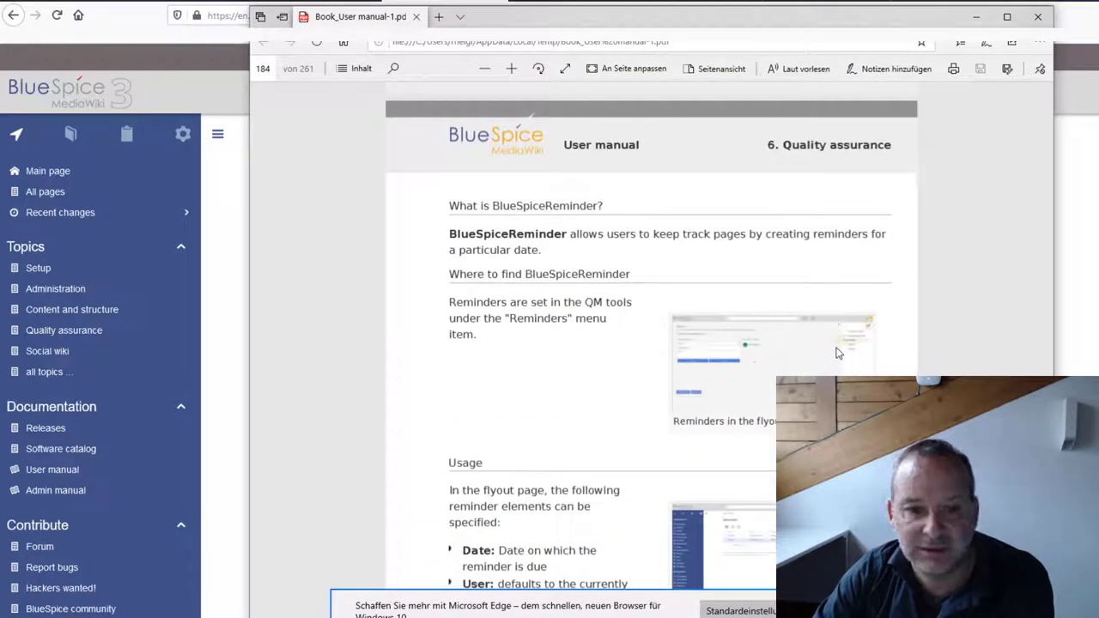
scroll(838, 353, down, 3)
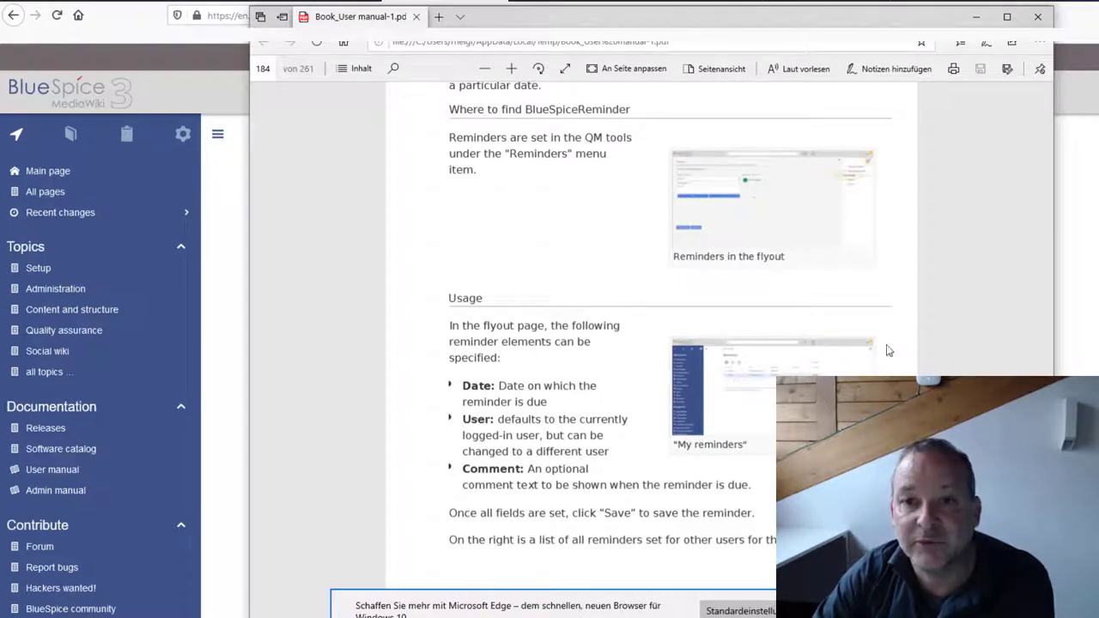
Close the exported PDF and go from the book editor to the wiki's Main page
click(1038, 16)
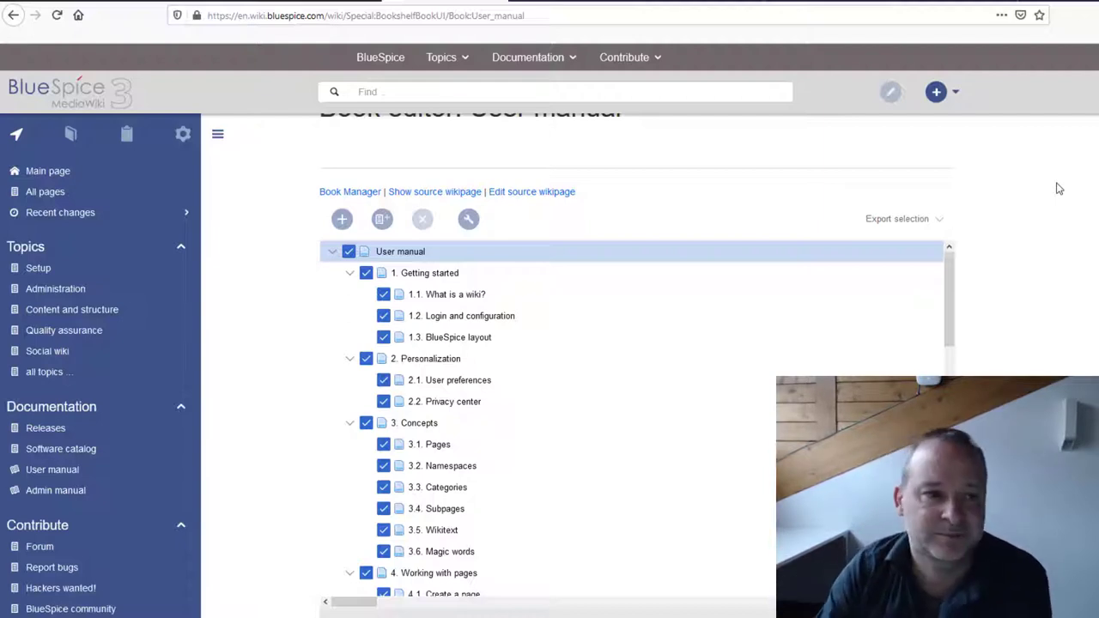
scroll(1055, 189, up, 2)
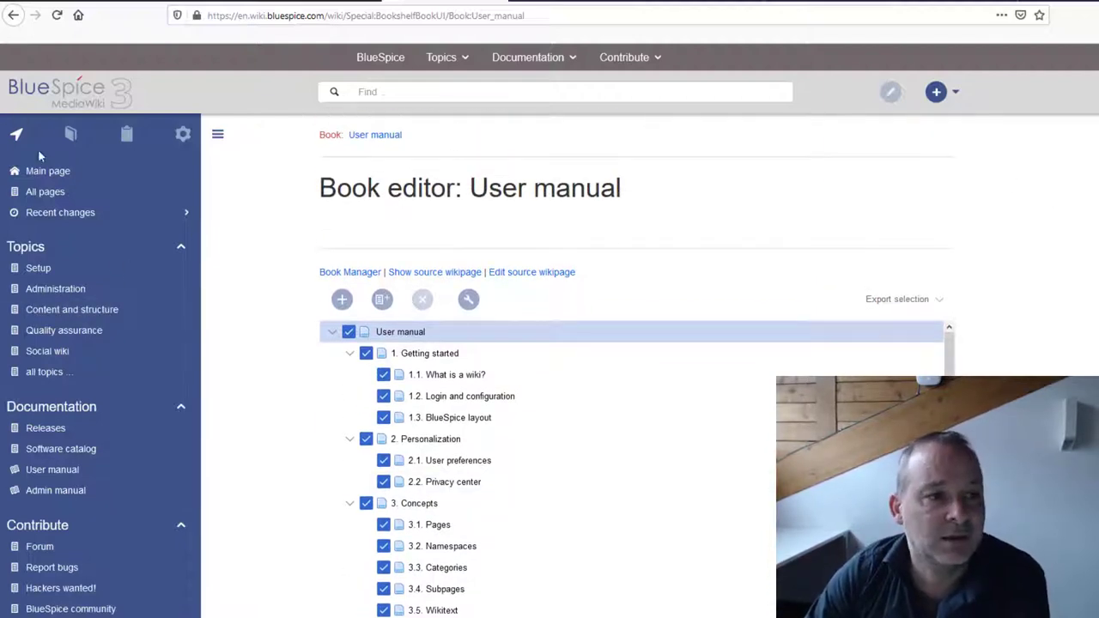
click(40, 171)
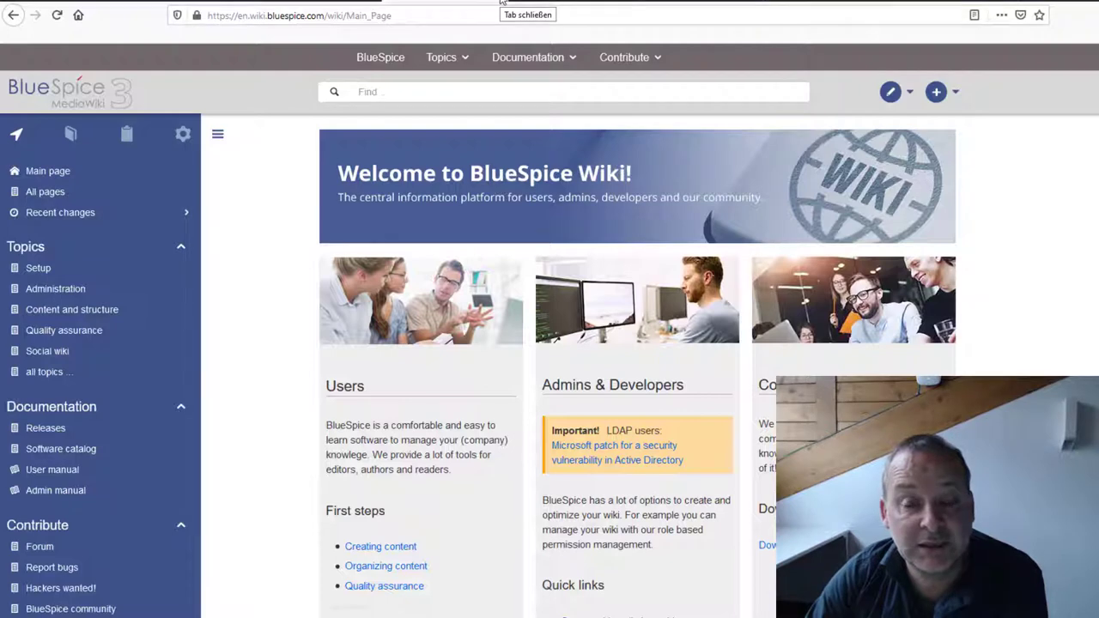
Go to the Software catalog page and look through the table of BlueSpice free extensions down to BlueSpicePageAccess
click(501, 2)
click(502, 2)
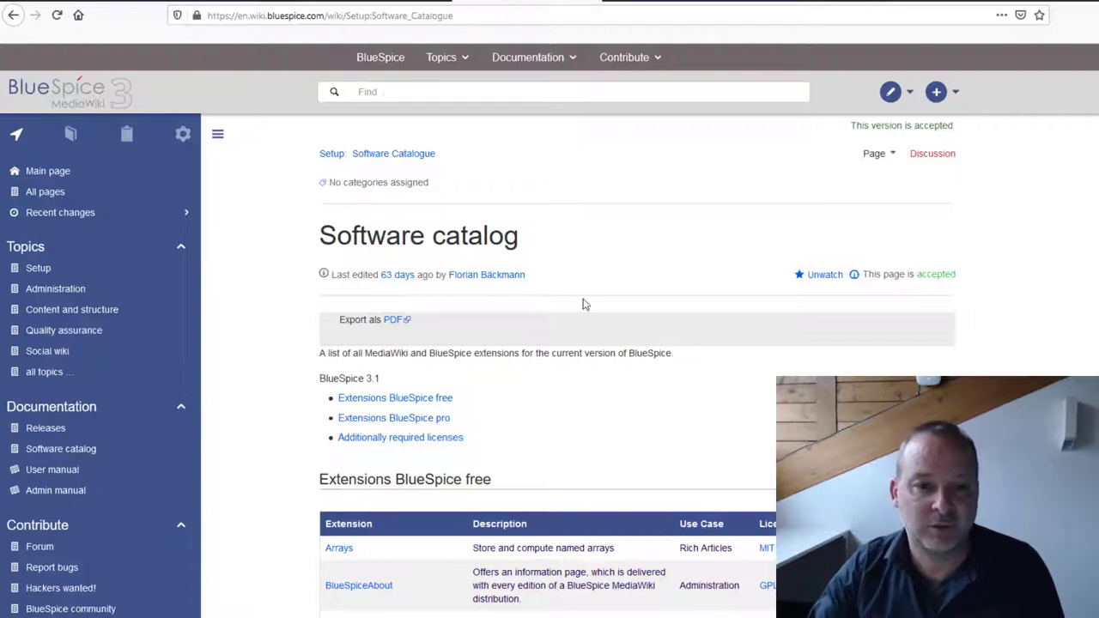
scroll(593, 395, down, 3)
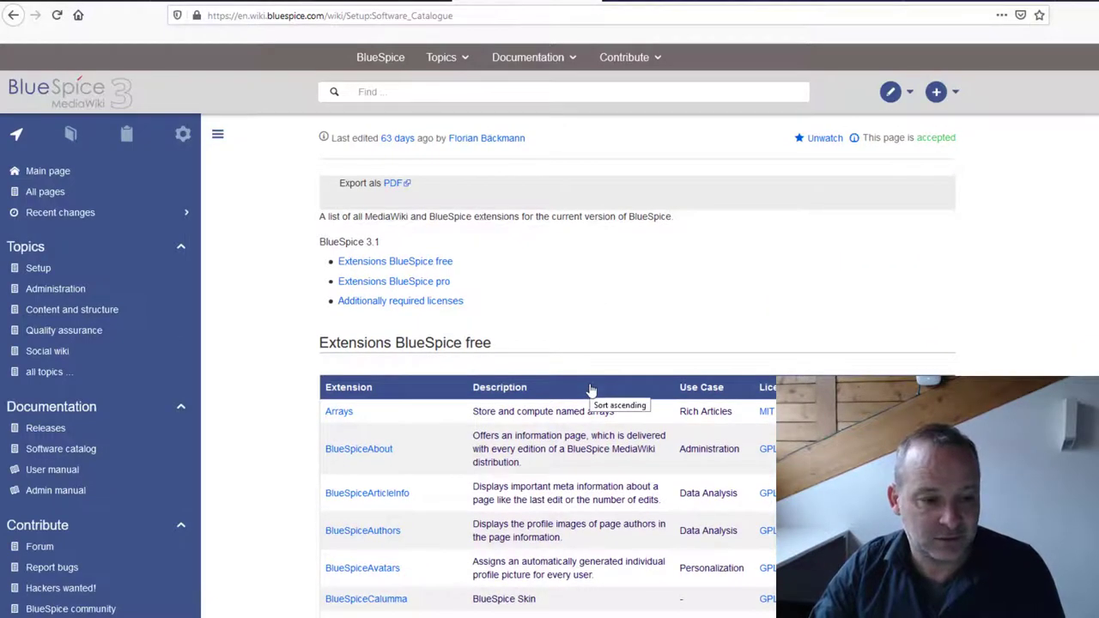
scroll(446, 461, down, 5)
scroll(423, 482, down, 8)
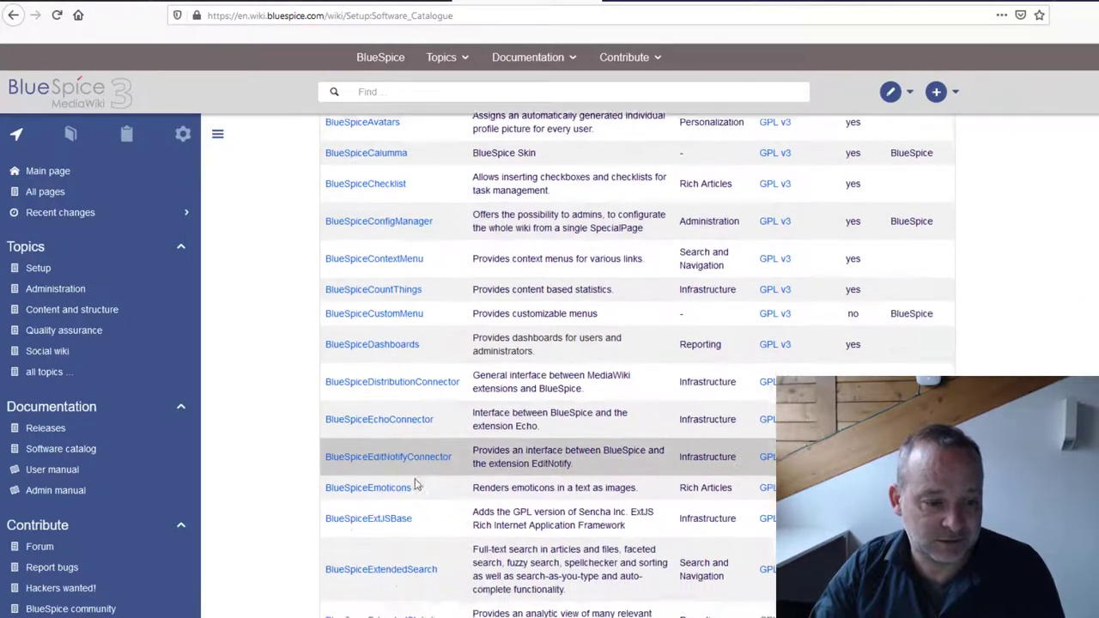
scroll(396, 473, down, 7)
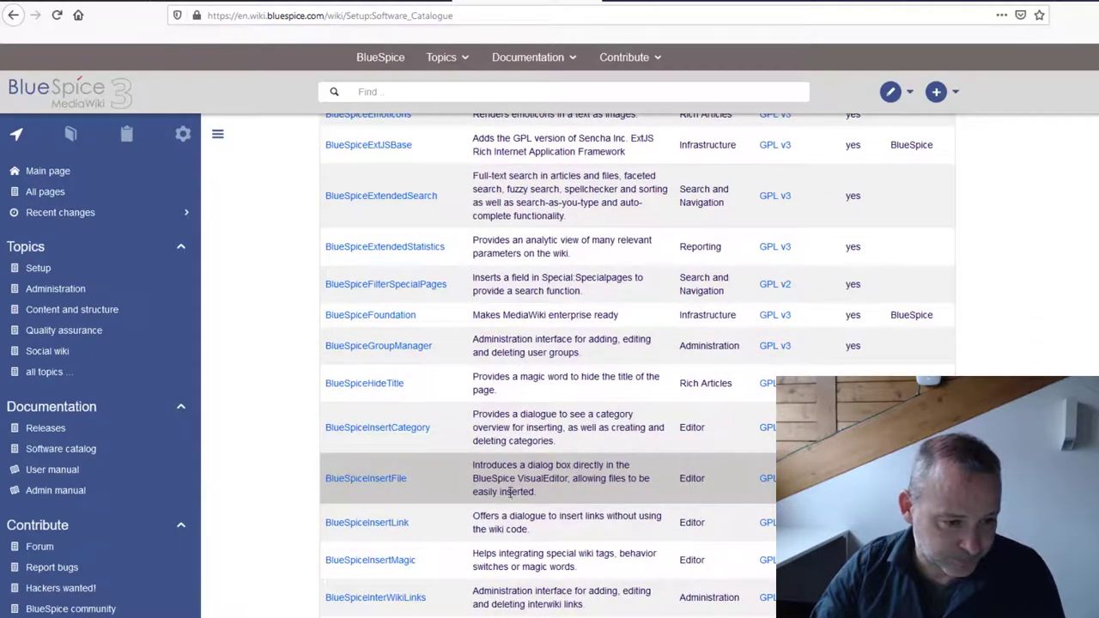
scroll(511, 485, down, 4)
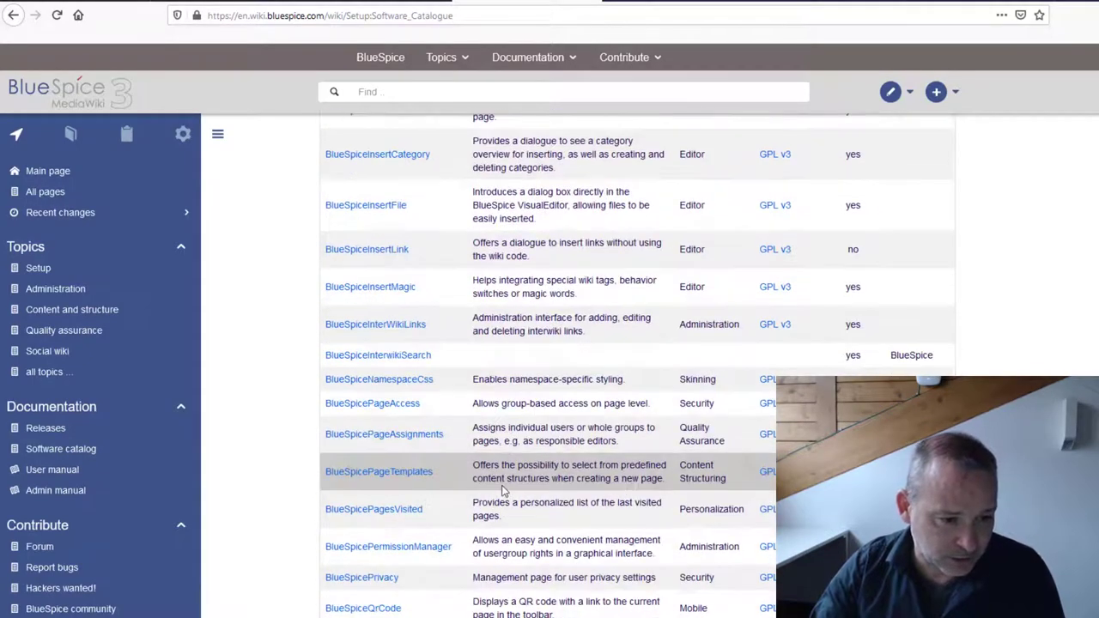
Open the BlueSpicePageAccess reference page from the Software catalog in a new tab and switch to it
right_click(404, 408)
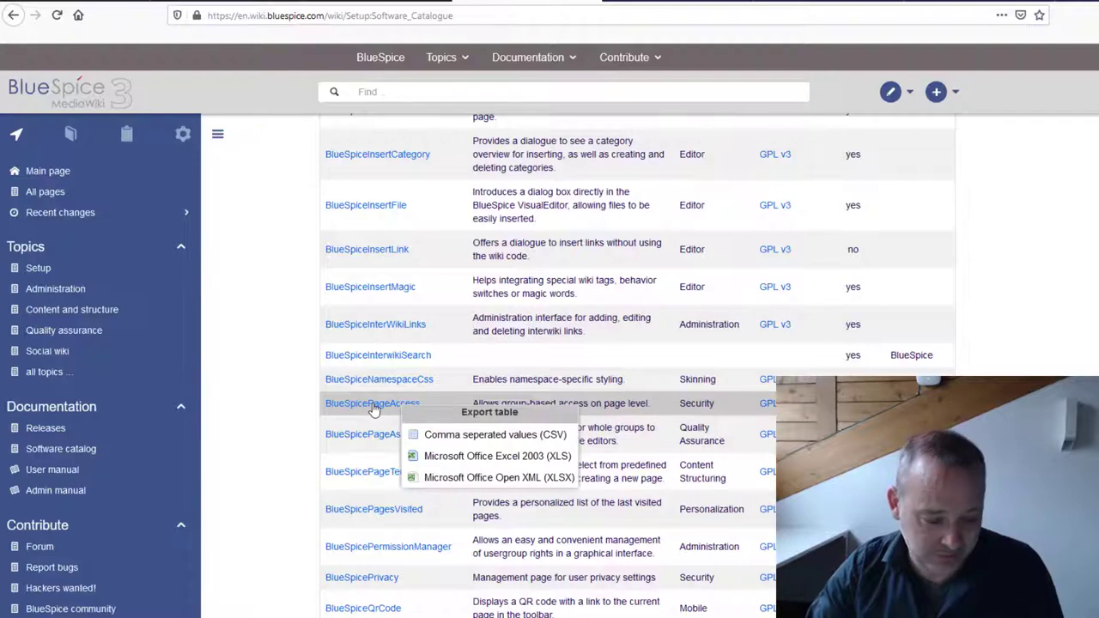
right_click(376, 409)
click(432, 417)
scroll(532, 257, up, 20)
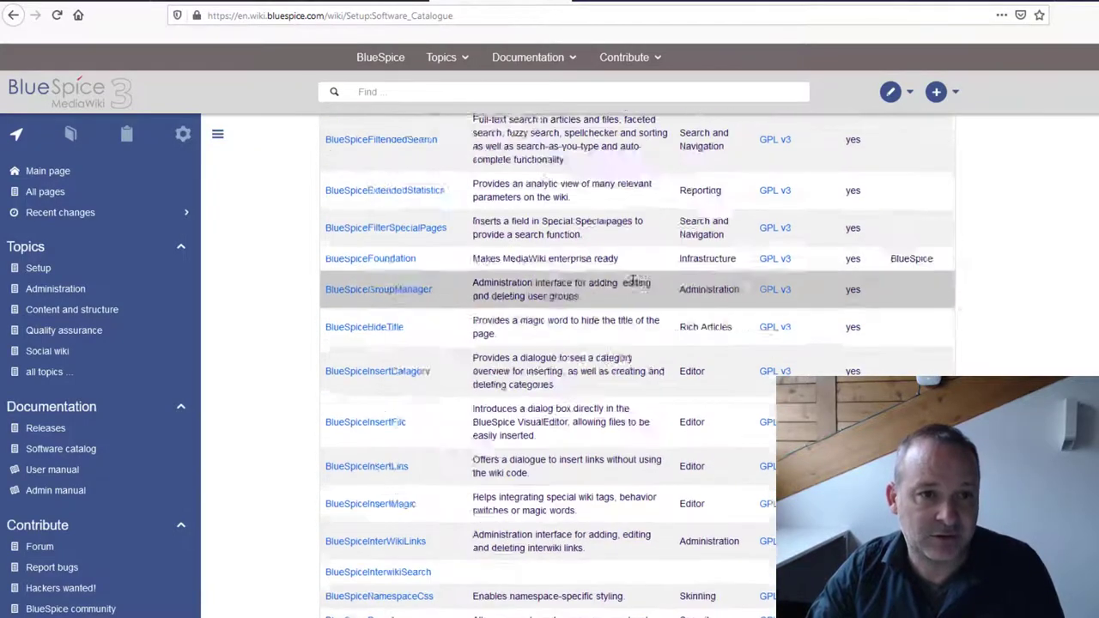
click(636, 2)
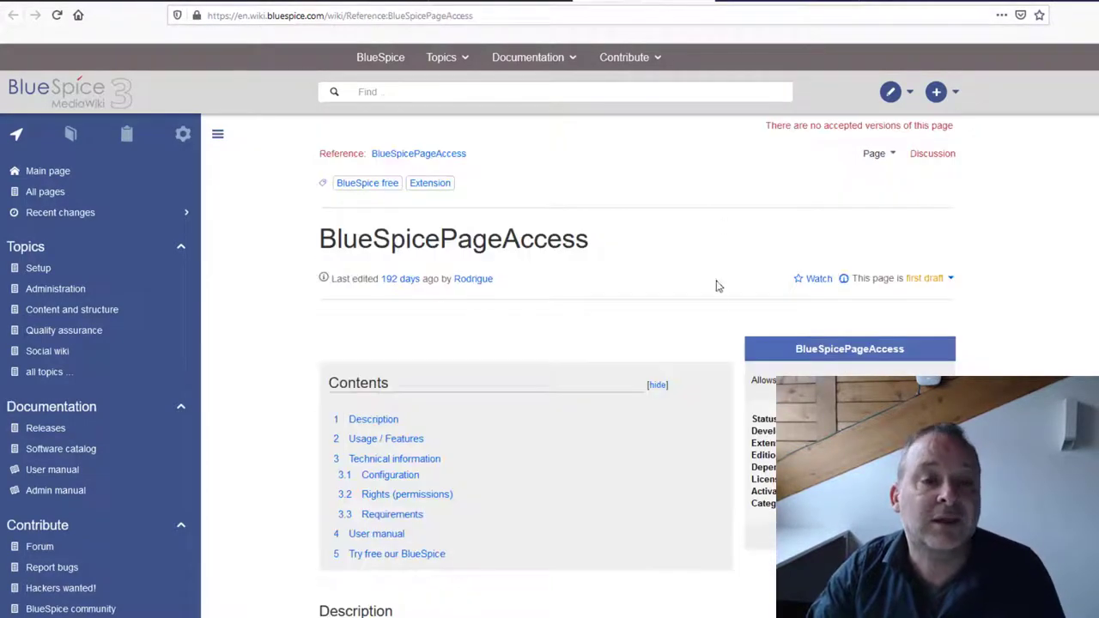
Examine the BlueSpicePageAccess page's title, description, usage, technical information and user manual sections
drag(624, 249, 320, 254)
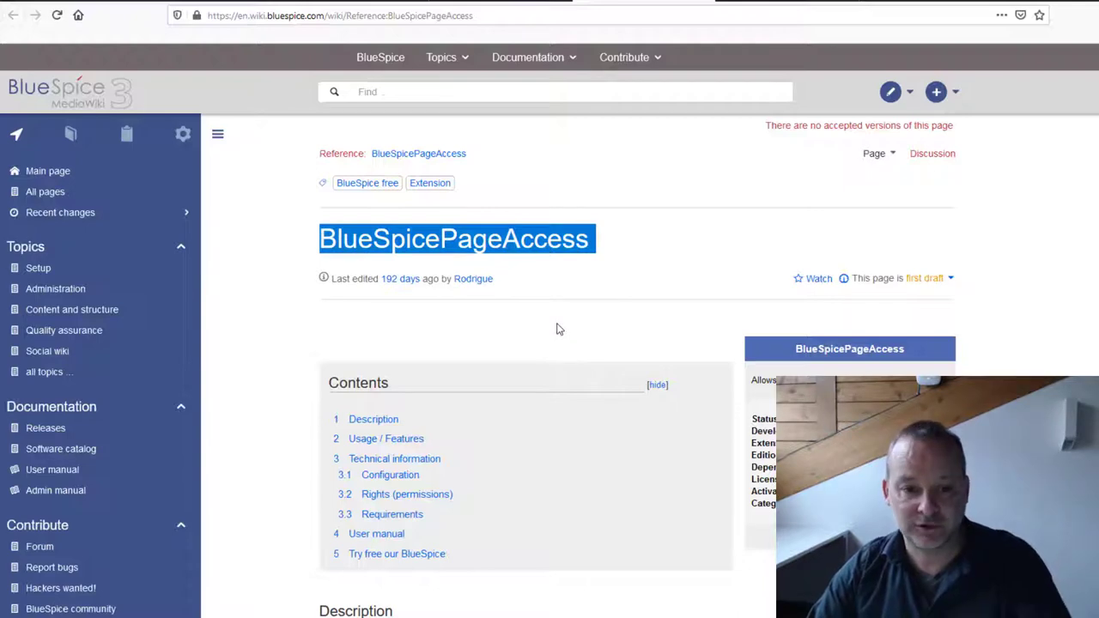
click(649, 243)
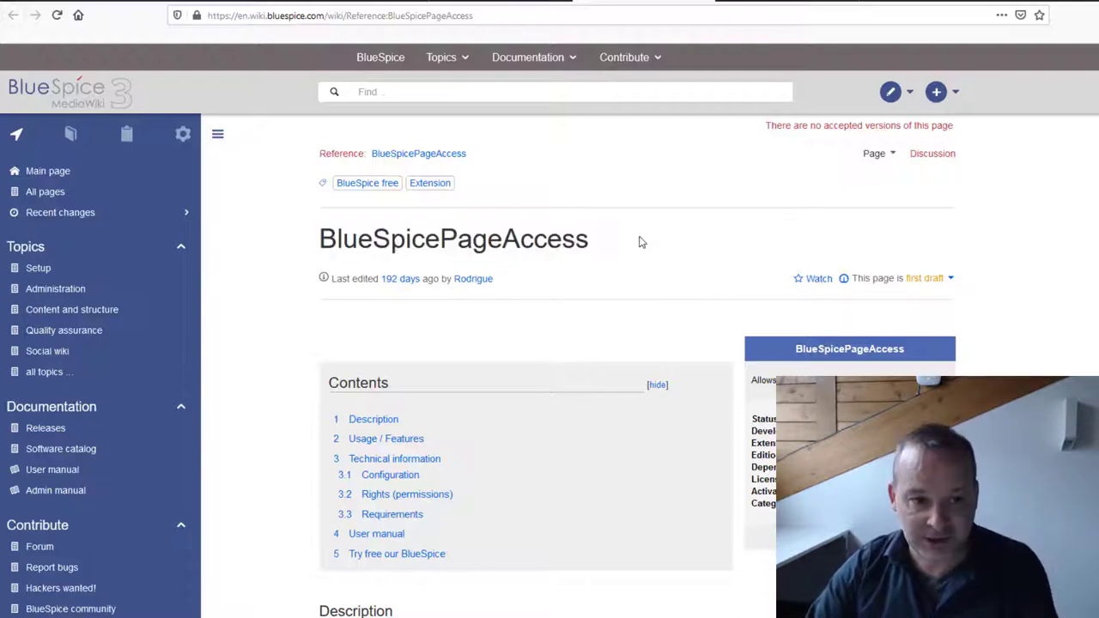
drag(624, 238, 300, 238)
click(661, 240)
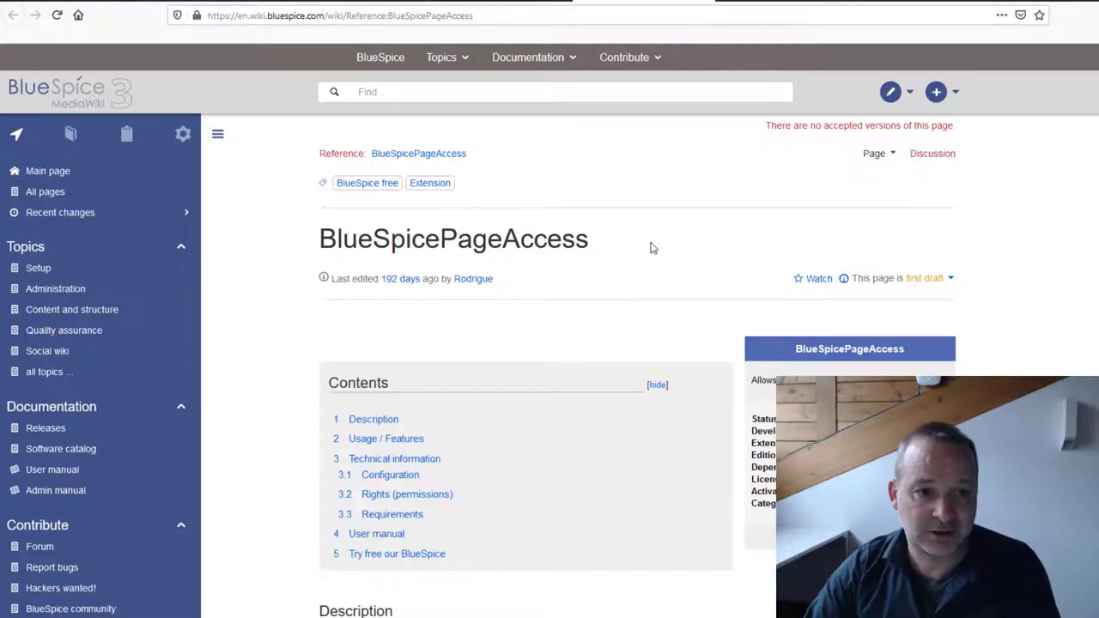
scroll(650, 248, down, 3)
scroll(489, 525, down, 3)
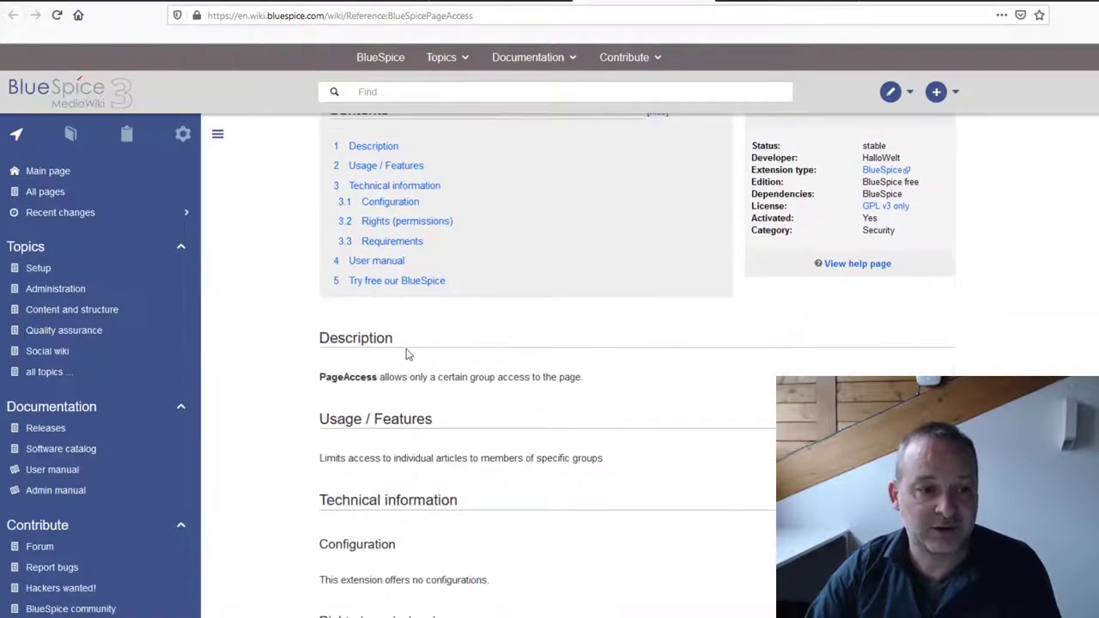
drag(653, 395, 300, 394)
click(603, 384)
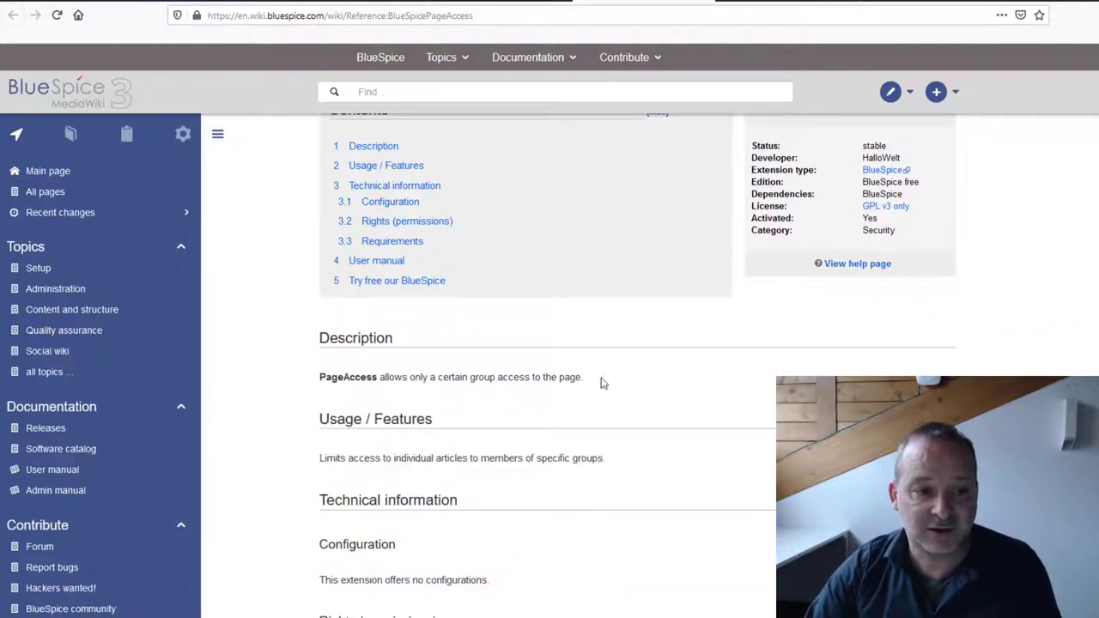
drag(603, 384, 320, 378)
click(658, 471)
scroll(687, 482, down, 3)
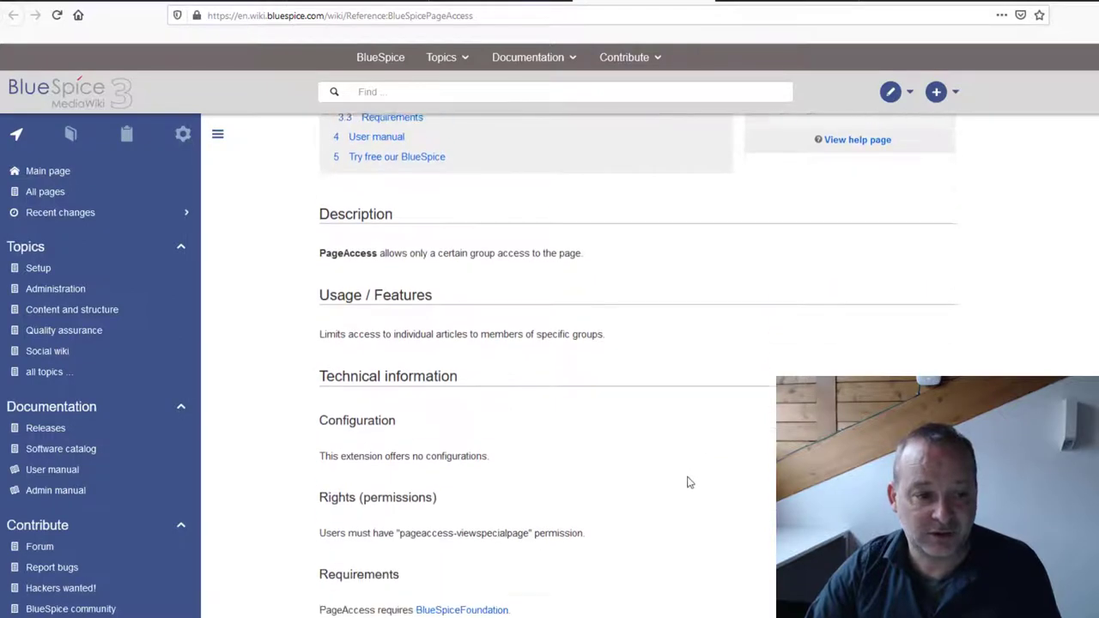
scroll(683, 483, down, 3)
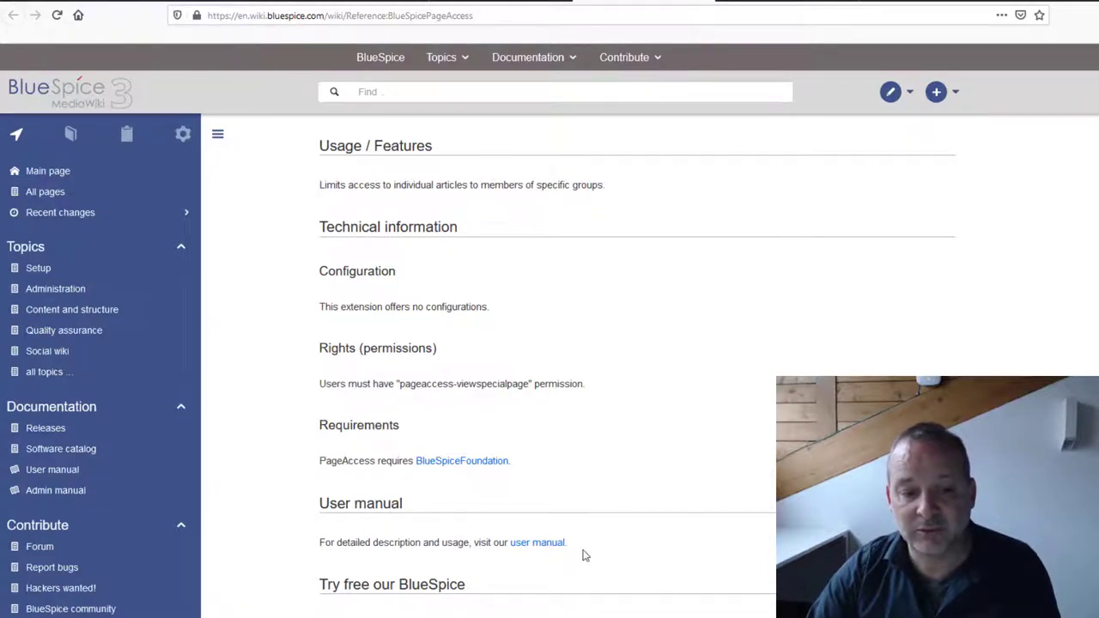
Return to the start of the BlueSpicePageAccess page and examine its infobox, last-edit details, namespace and contents
scroll(738, 522, up, 10)
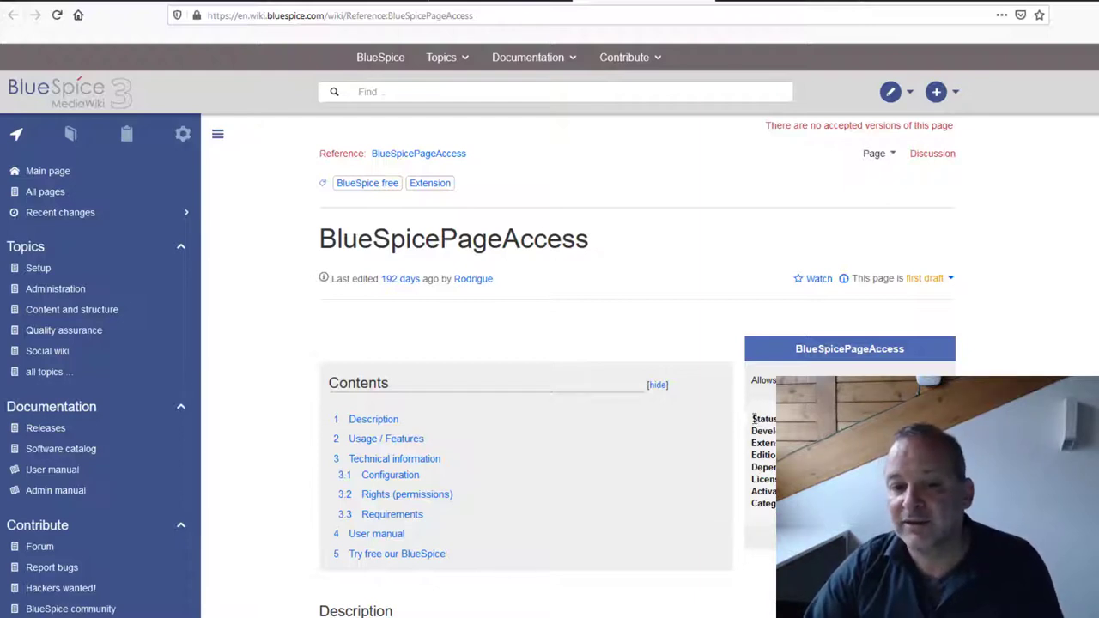
drag(757, 419, 778, 420)
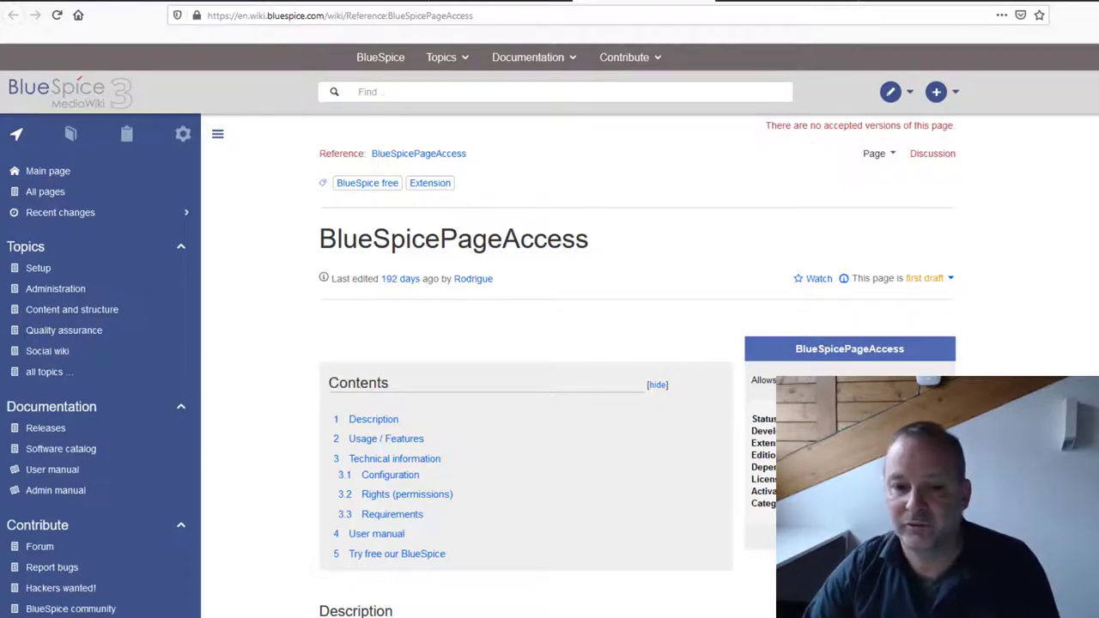
mouse_move(474, 279)
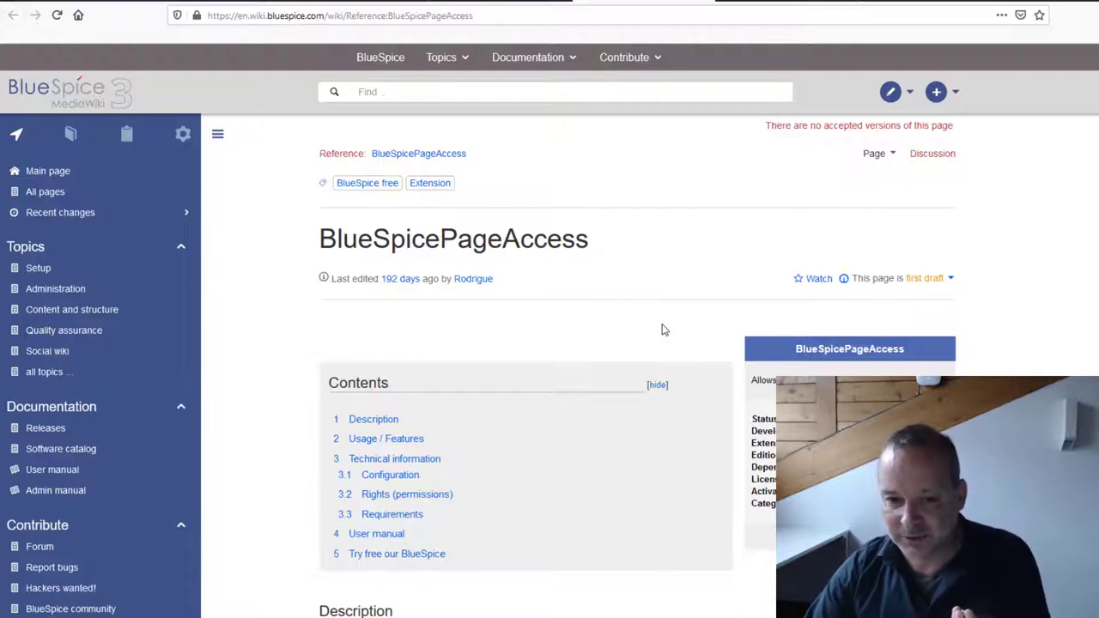
click(374, 158)
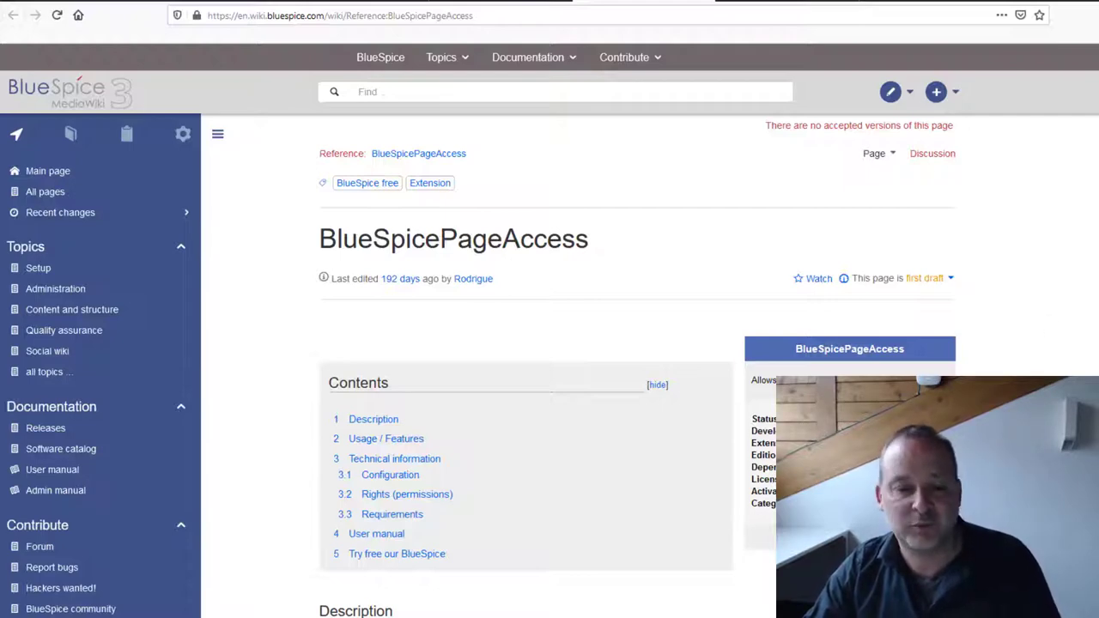
scroll(772, 464, down, 3)
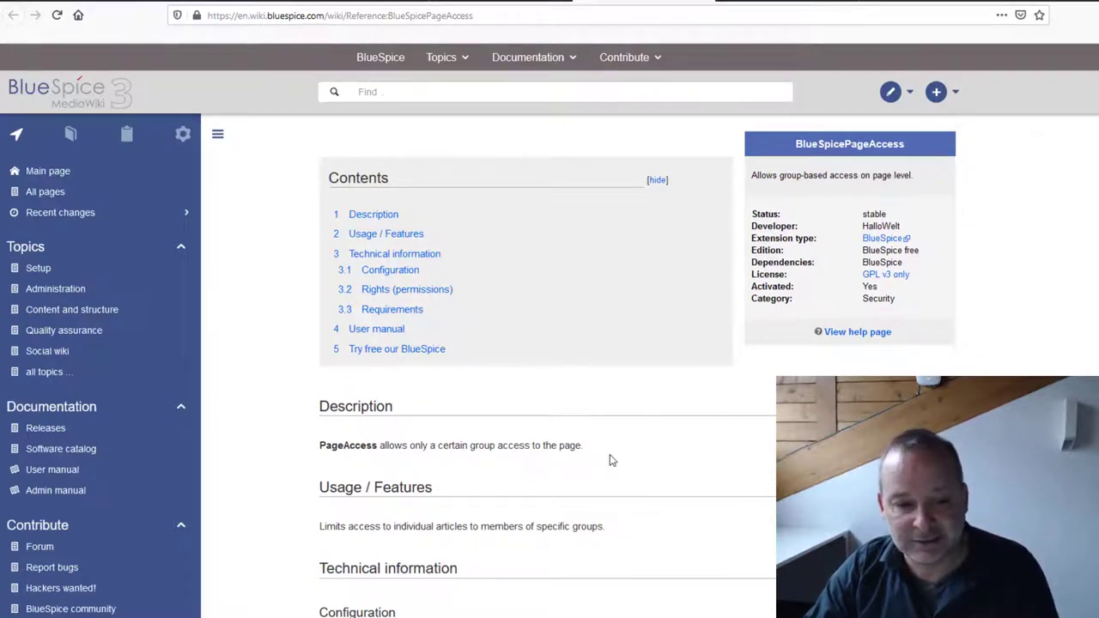
scroll(700, 526, down, 2)
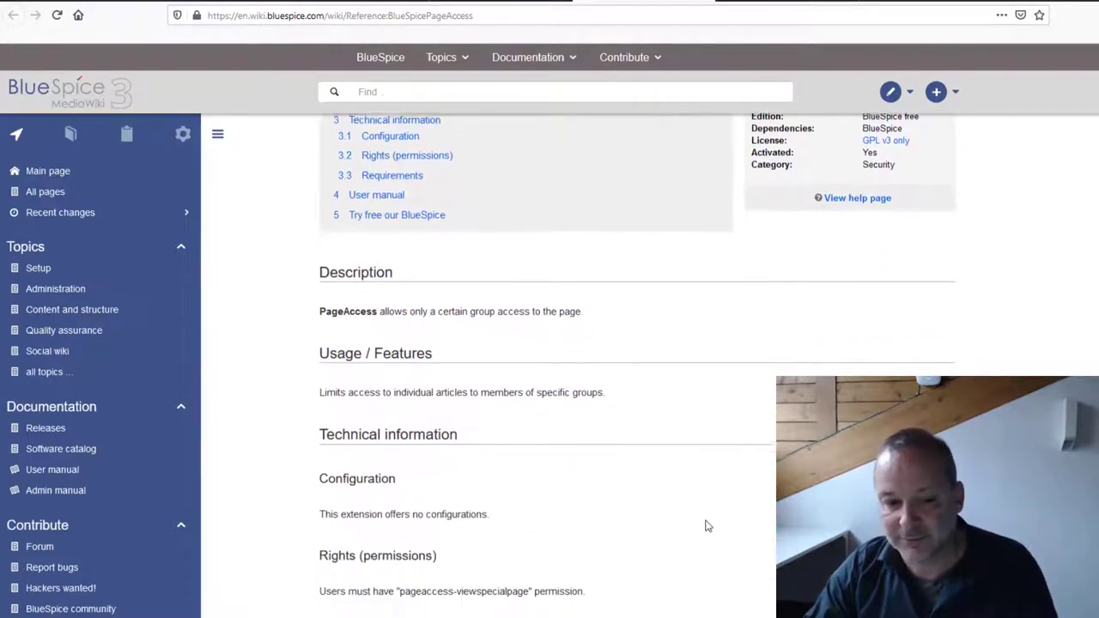
scroll(718, 489, up, 4)
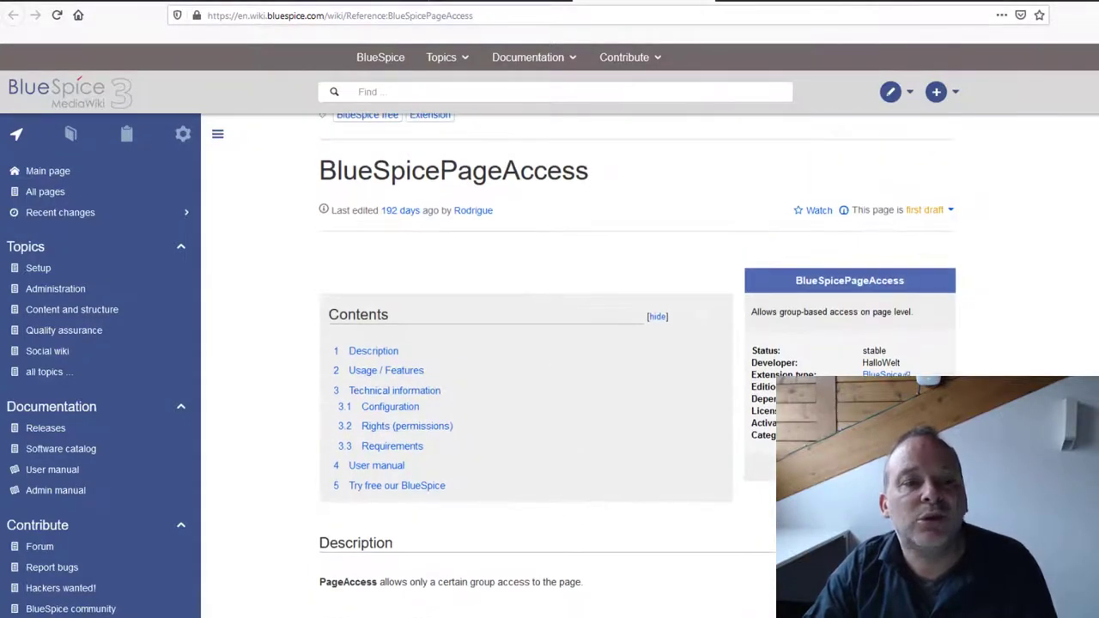
scroll(637, 358, up, 1)
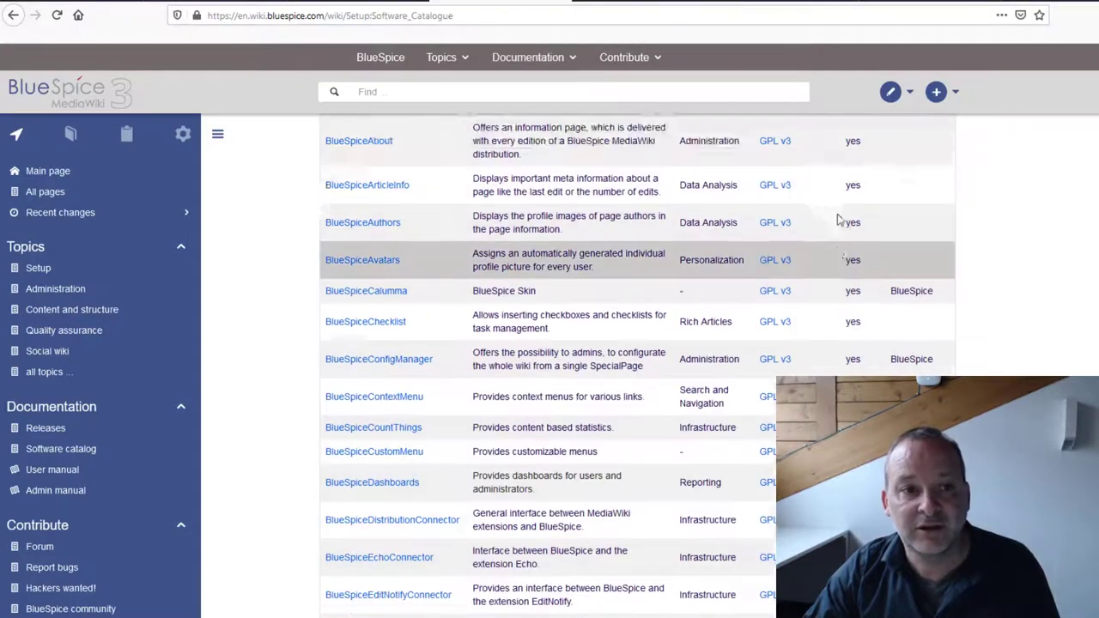
Review the Software catalog, highlighting the headings of the Extensions BlueSpice free and Extensions BlueSpice pro tables
scroll(824, 223, up, 5)
scroll(544, 307, down, 2)
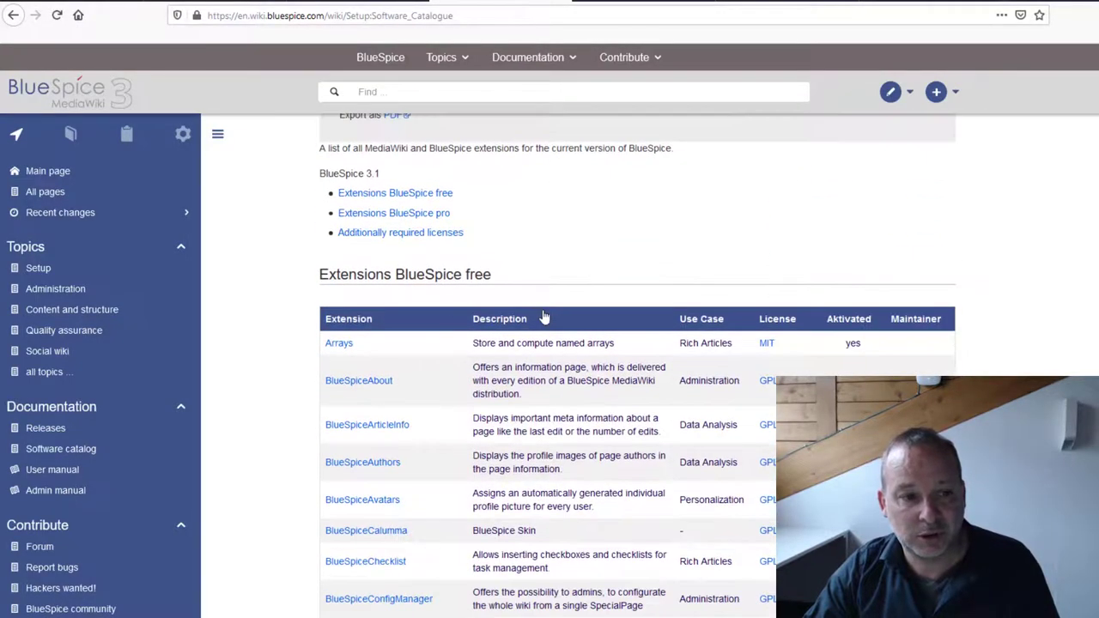
drag(515, 280, 319, 274)
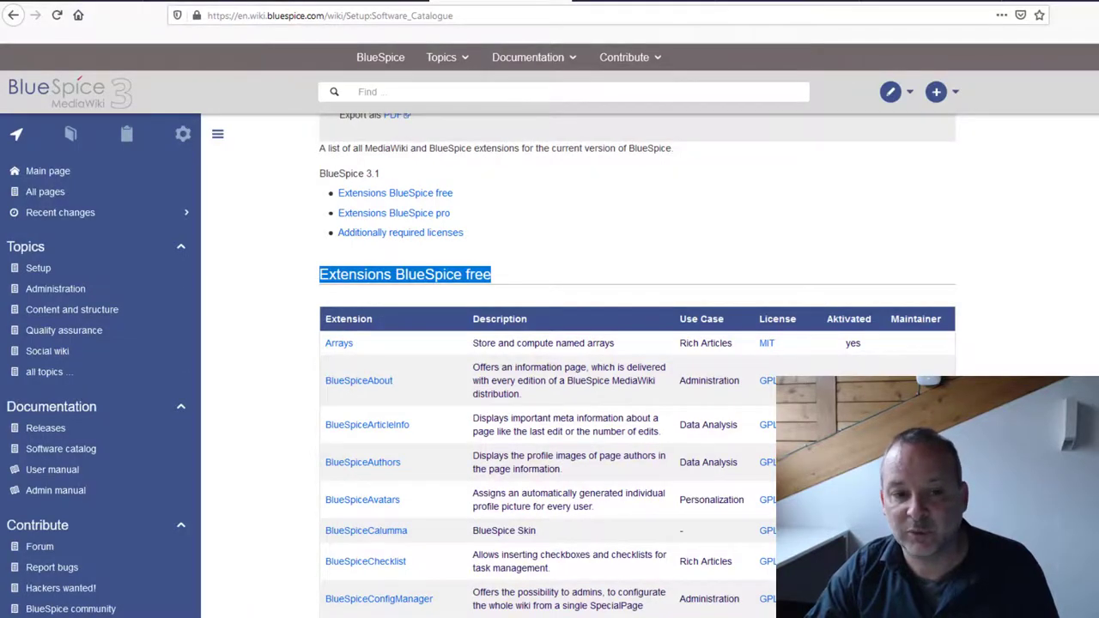
scroll(637, 369, down, 15)
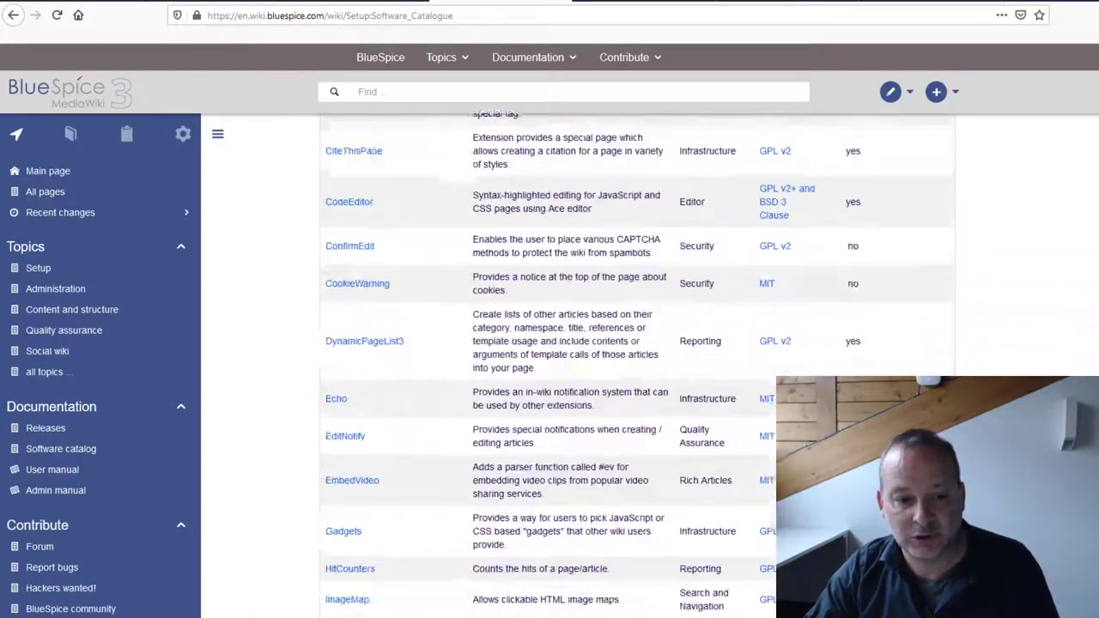
scroll(786, 369, down, 20)
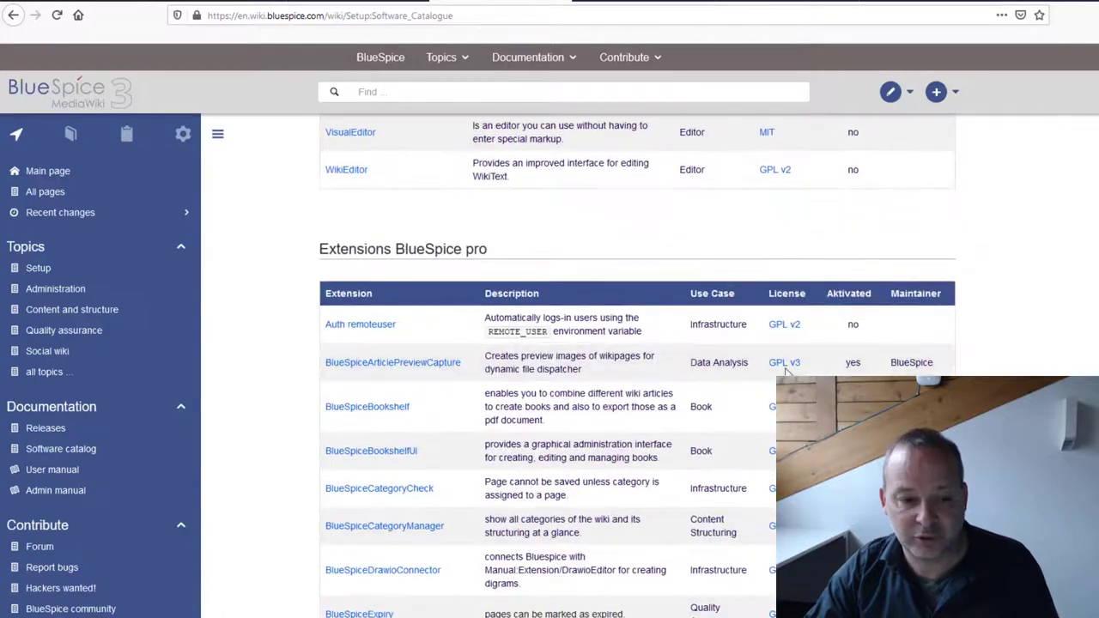
drag(508, 258, 317, 244)
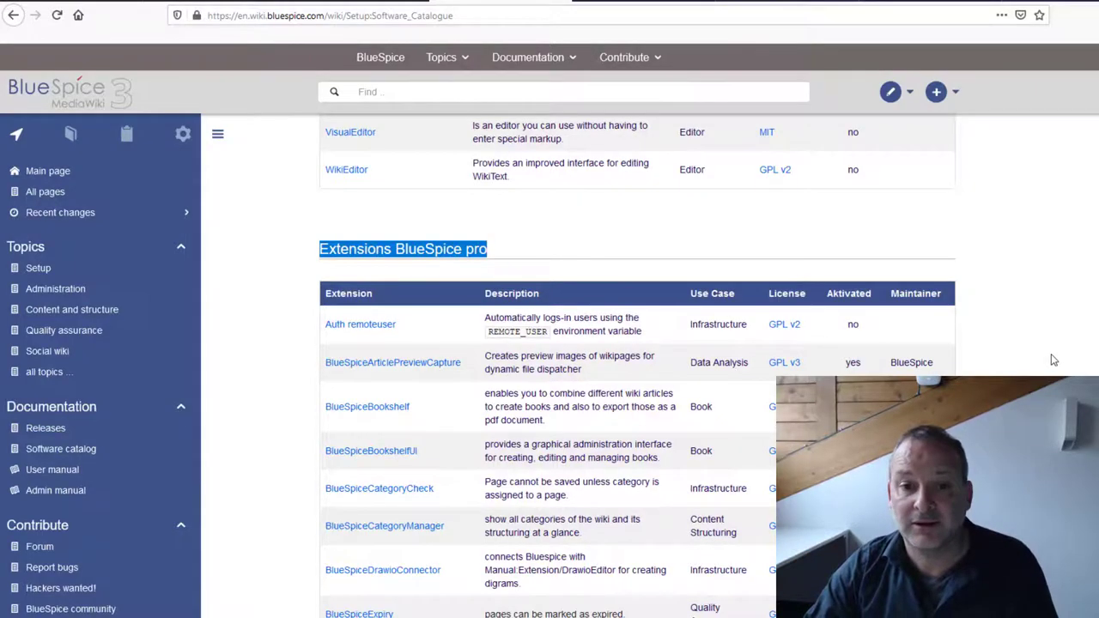
Switch to the BlueSpicePageAccess page, highlight the infobox details from Status to Activated, and return to the Software catalog
scroll(1055, 361, up, 20)
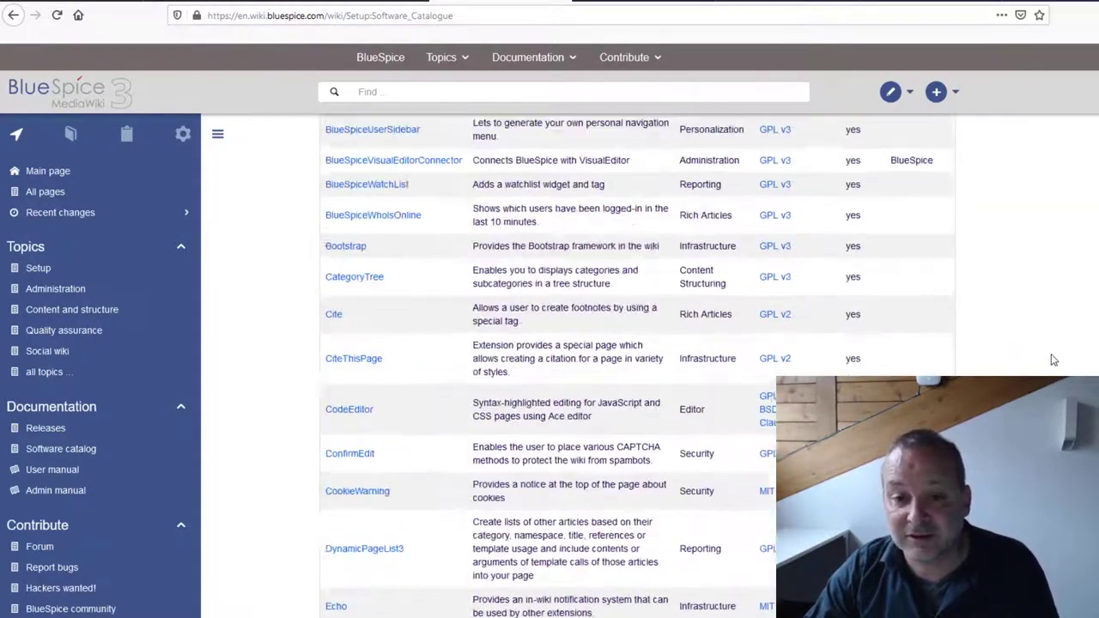
scroll(1053, 360, up, 20)
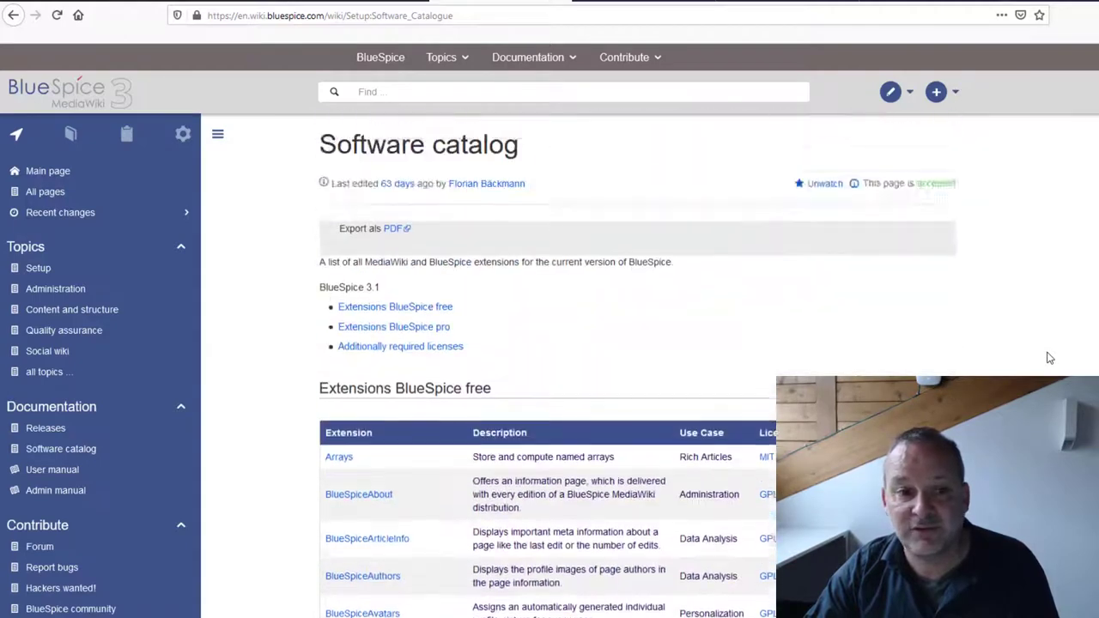
scroll(1053, 357, up, 3)
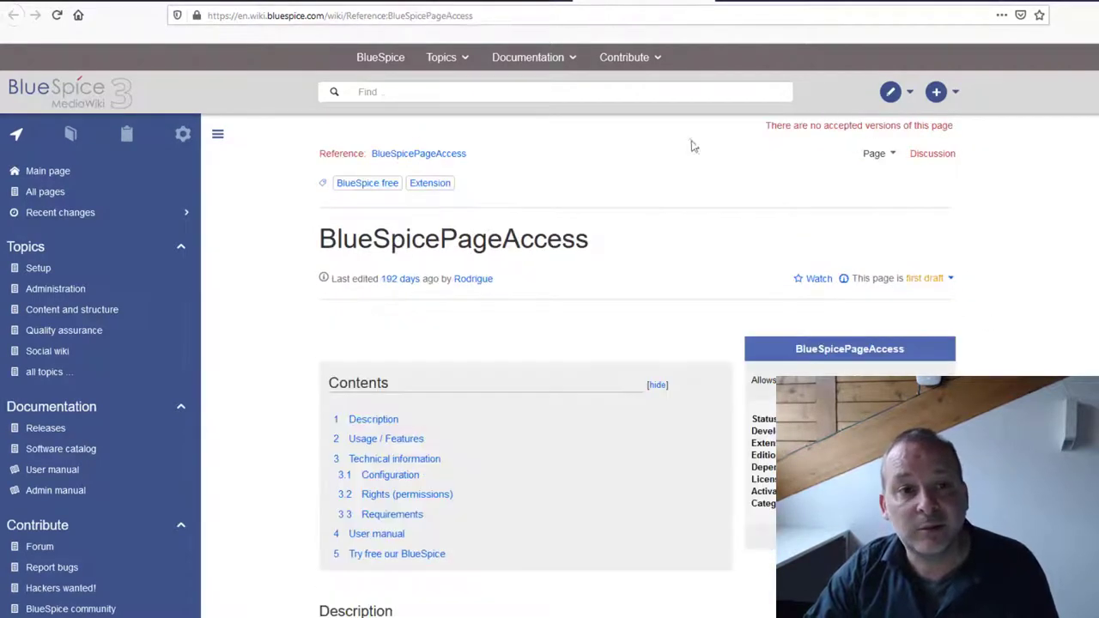
drag(816, 430, 816, 498)
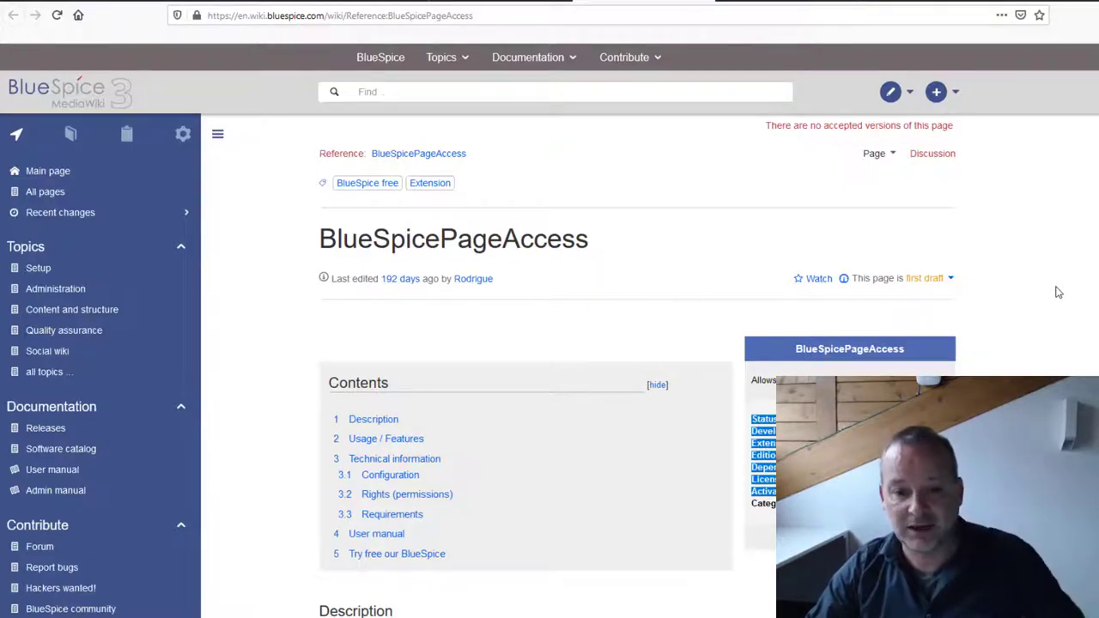
click(1081, 292)
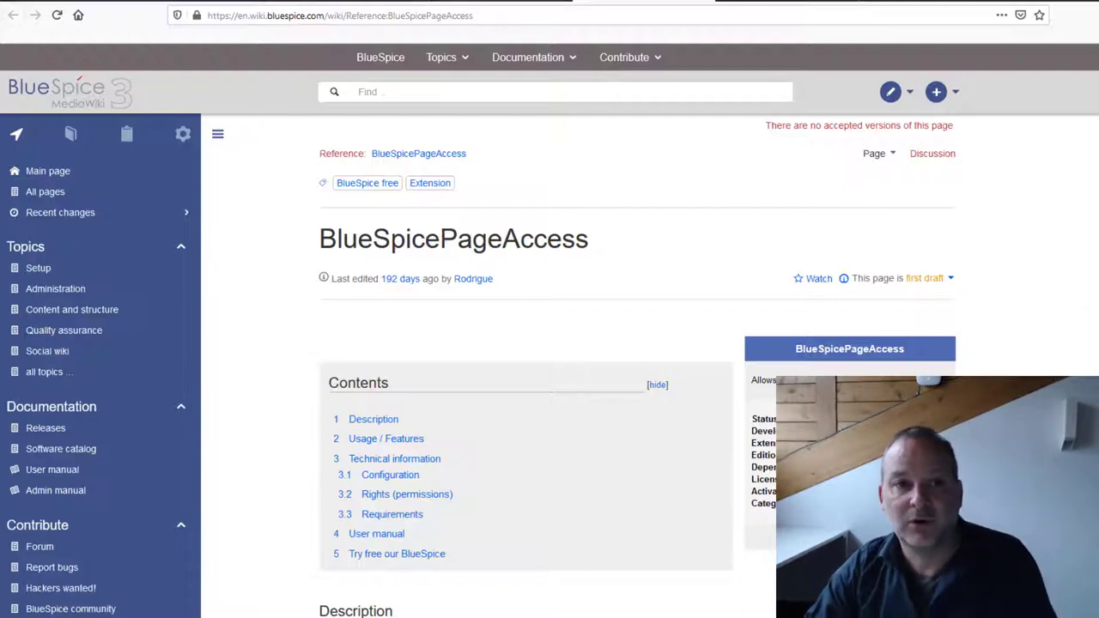
scroll(709, 352, down, 2)
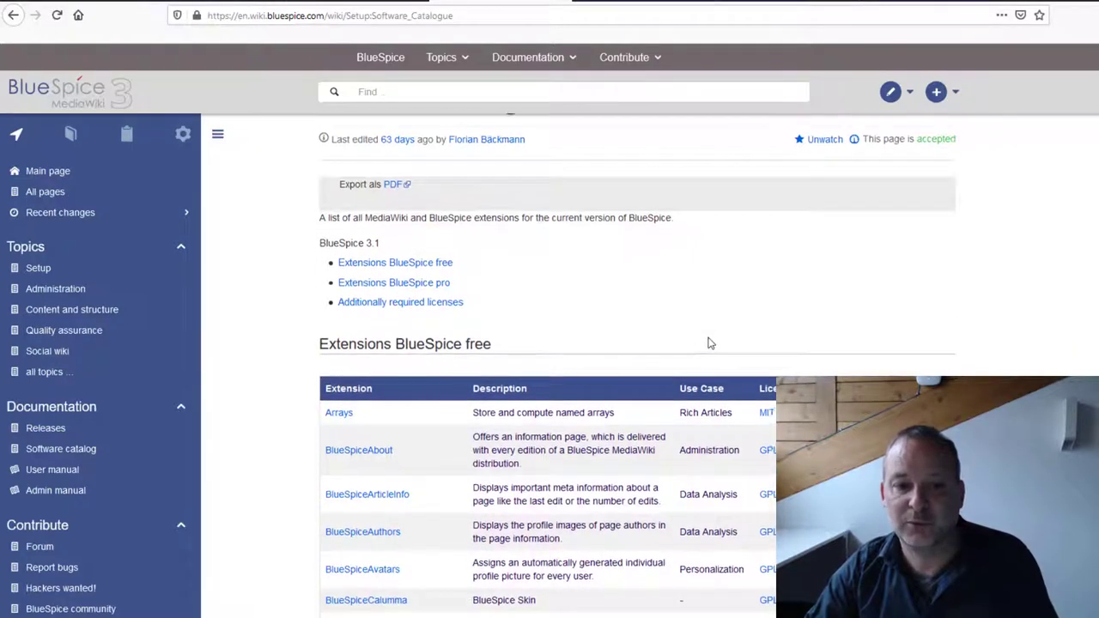
scroll(709, 343, up, 1)
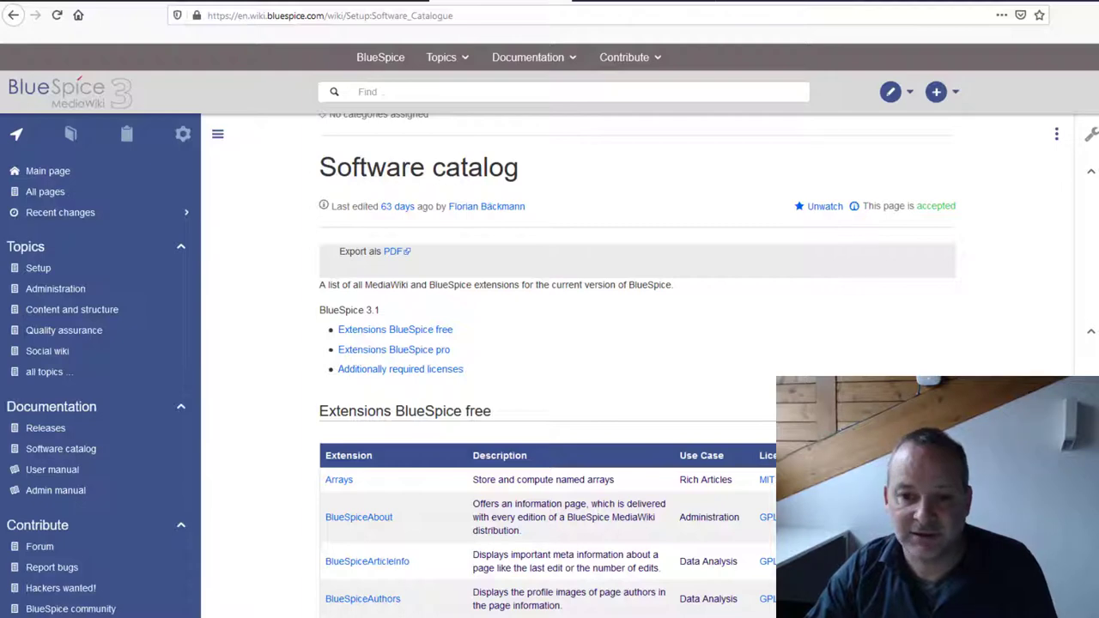
Export the Software catalog page as a PDF and open the file with Microsoft Edge
key(F5)
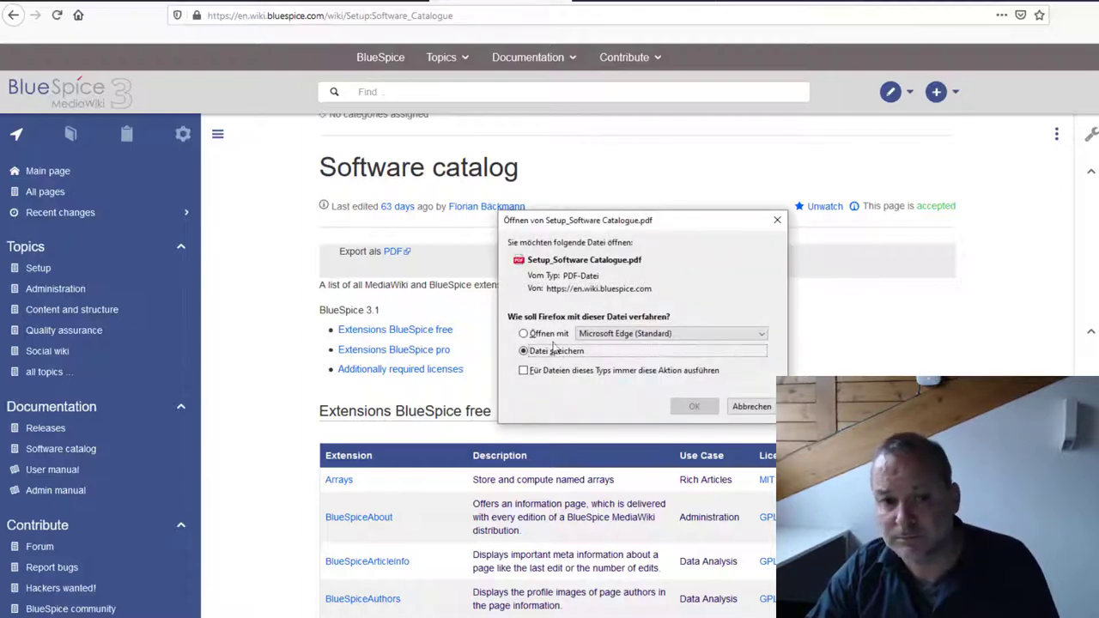
click(550, 335)
click(695, 406)
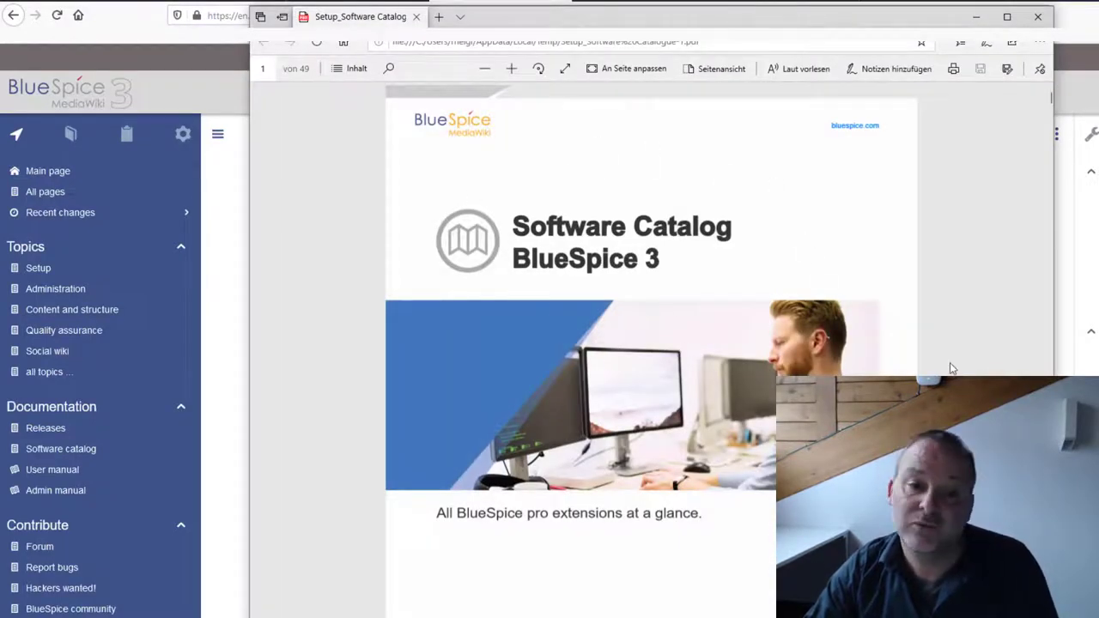
Examine the cover and first extension tables of the exported Software Catalog PDF, return to the cover, and close the document
scroll(953, 366, down, 3)
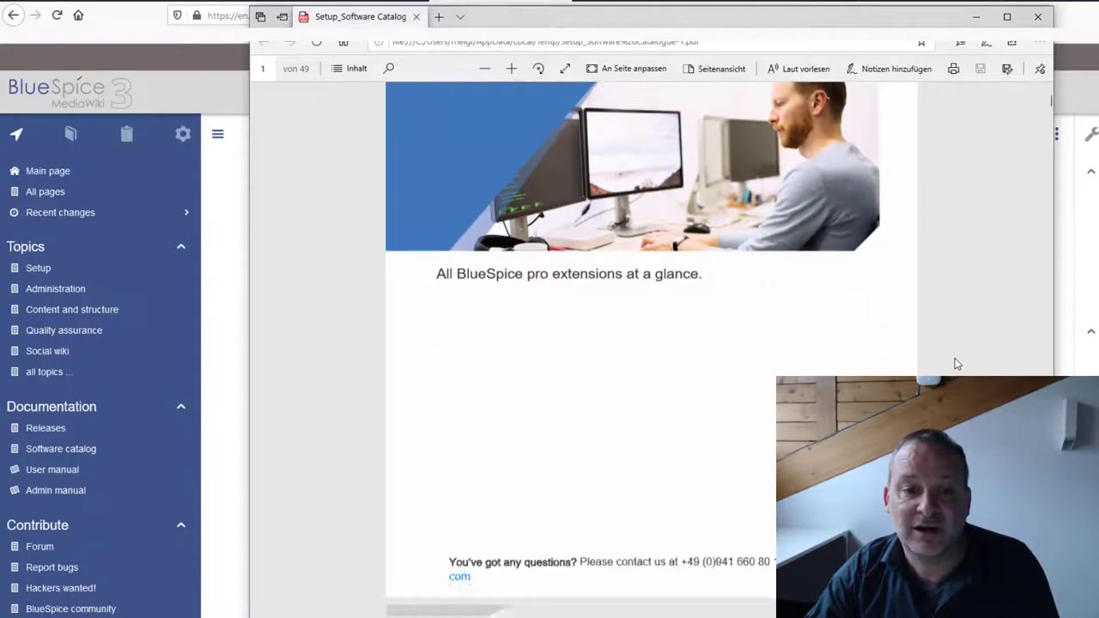
scroll(958, 364, down, 10)
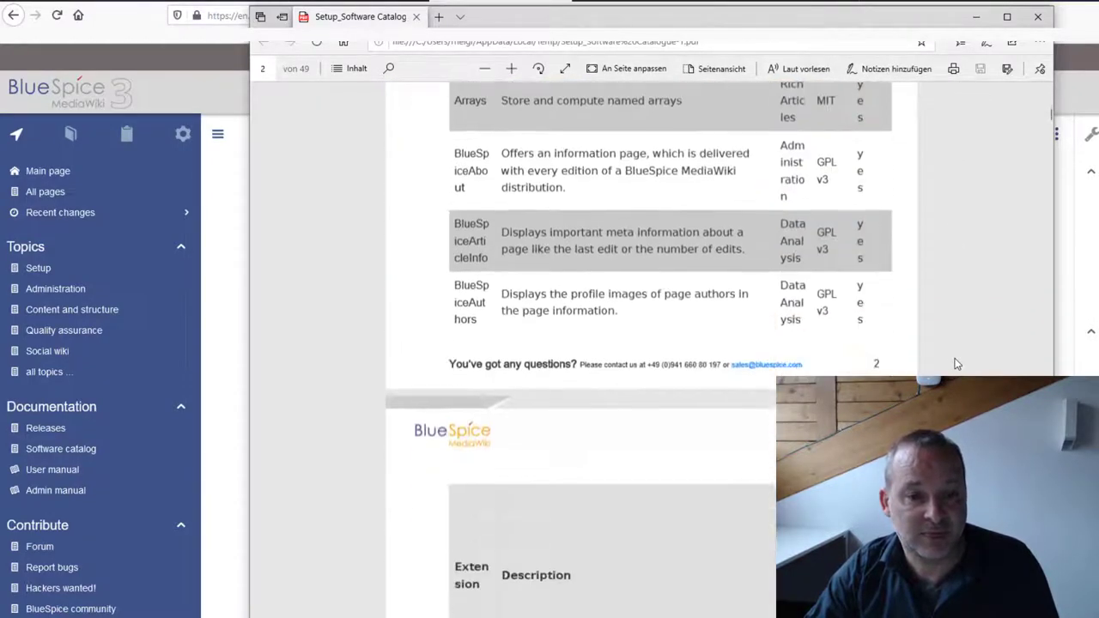
scroll(958, 364, down, 8)
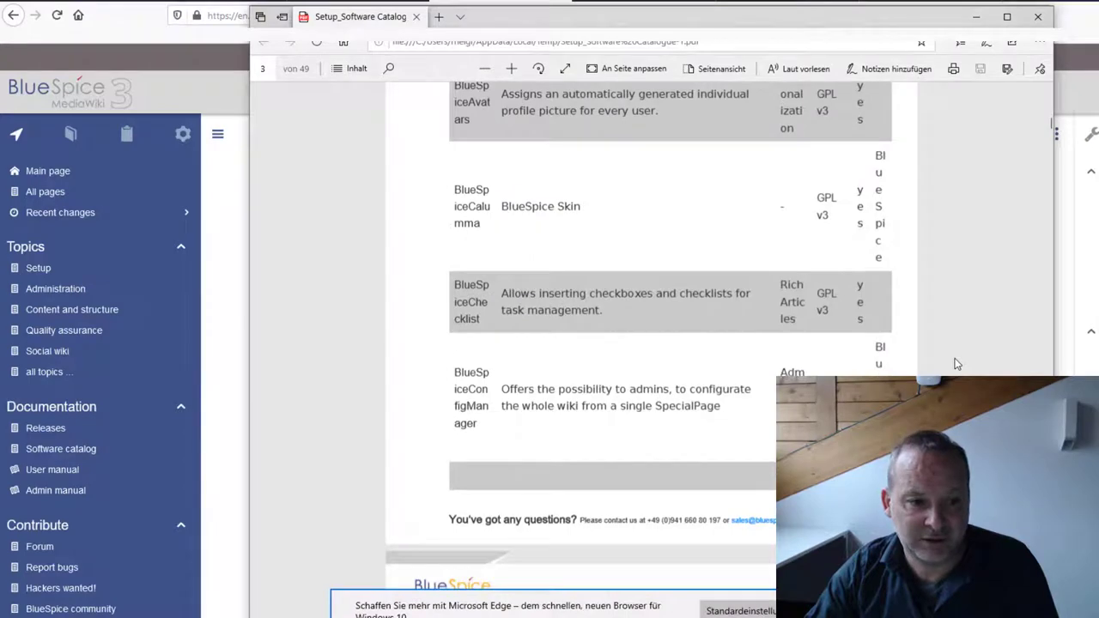
scroll(957, 365, down, 5)
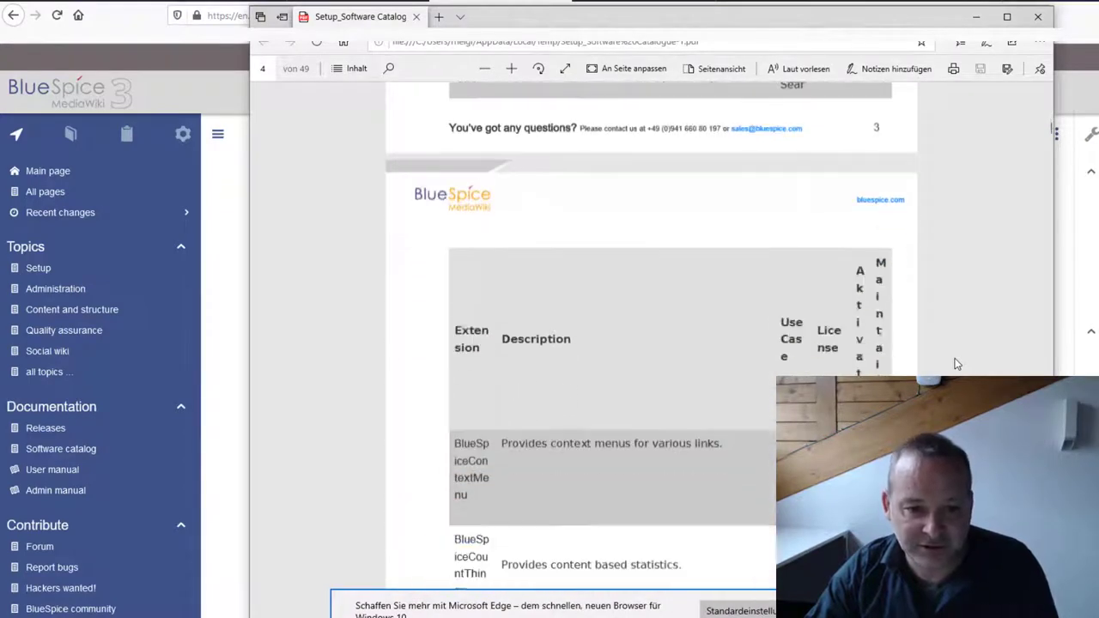
scroll(958, 364, down, 5)
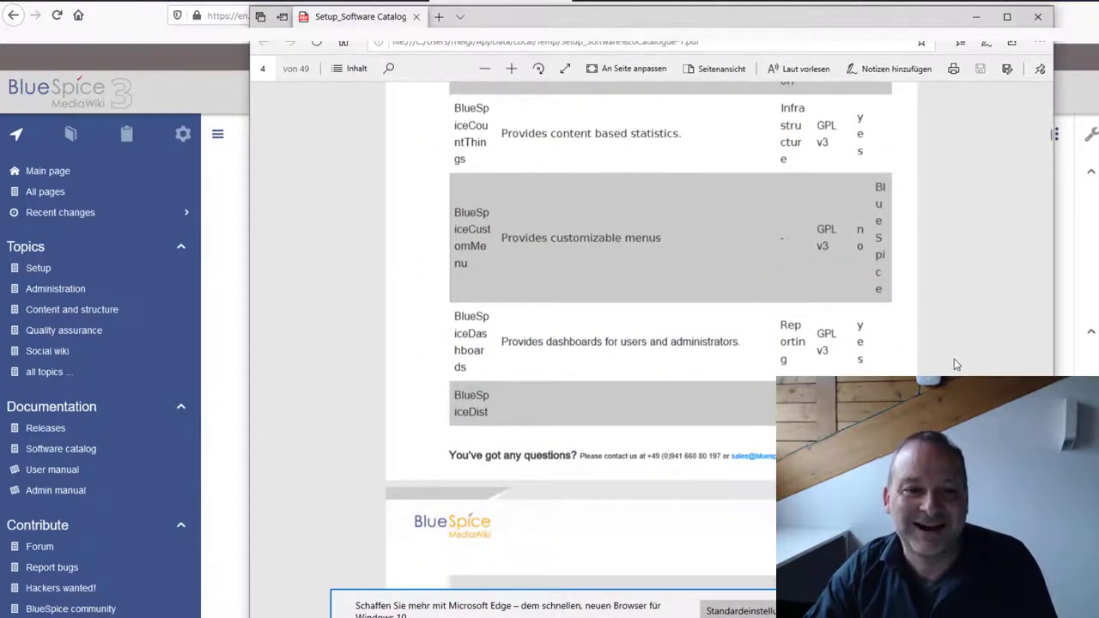
scroll(954, 364, up, 10)
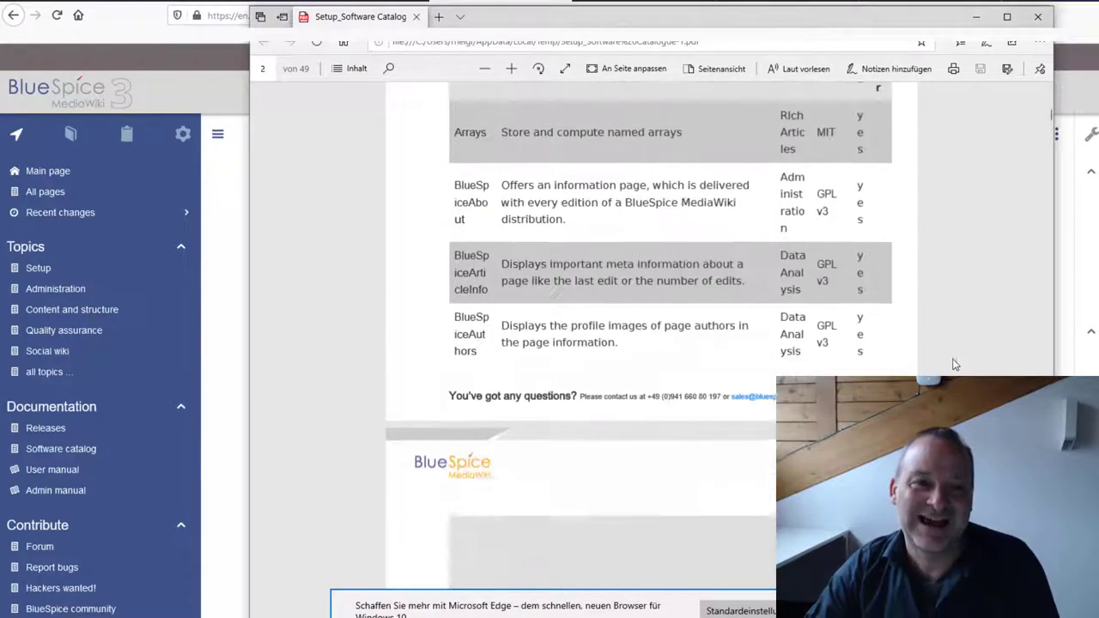
scroll(954, 364, up, 8)
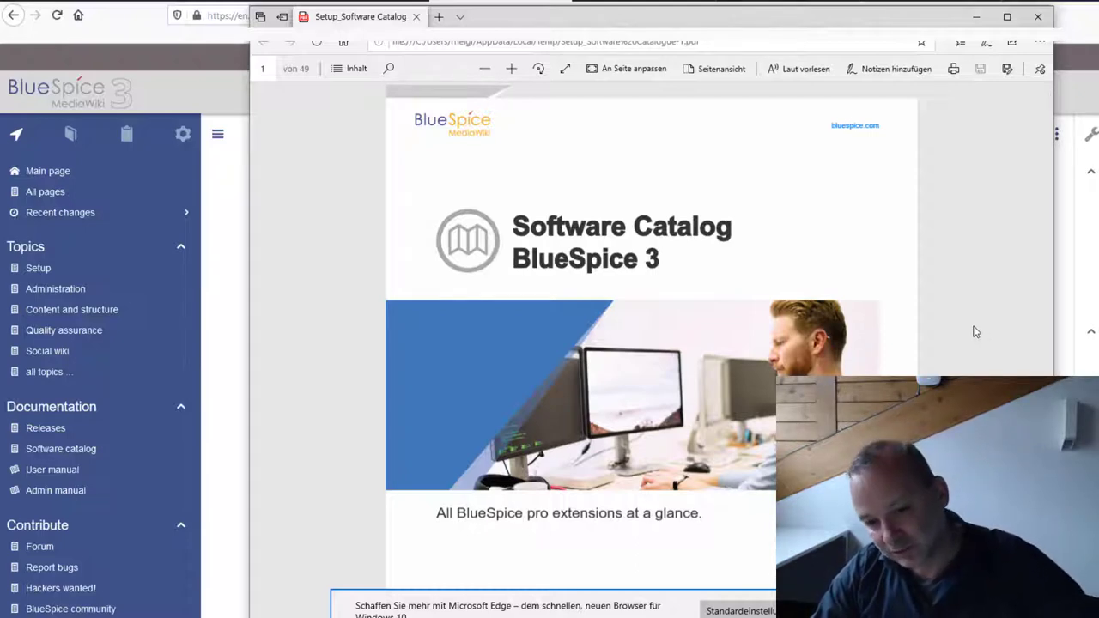
click(1038, 16)
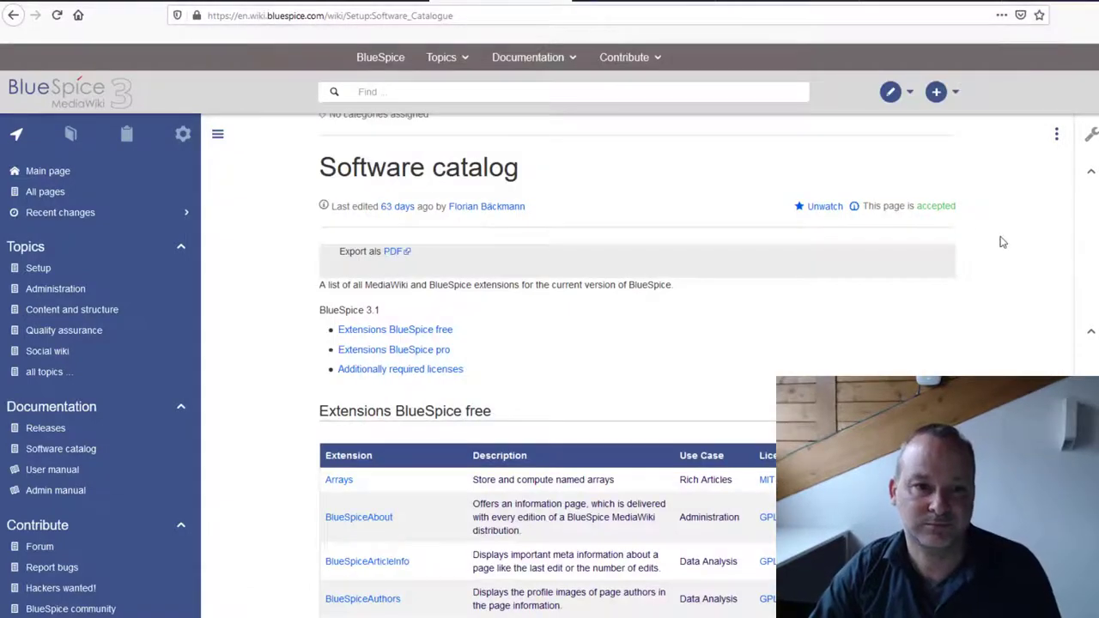
Switch from the Software catalog to the BlueSpicePageAccess page and open it for editing with the form
scroll(999, 245, up, 1)
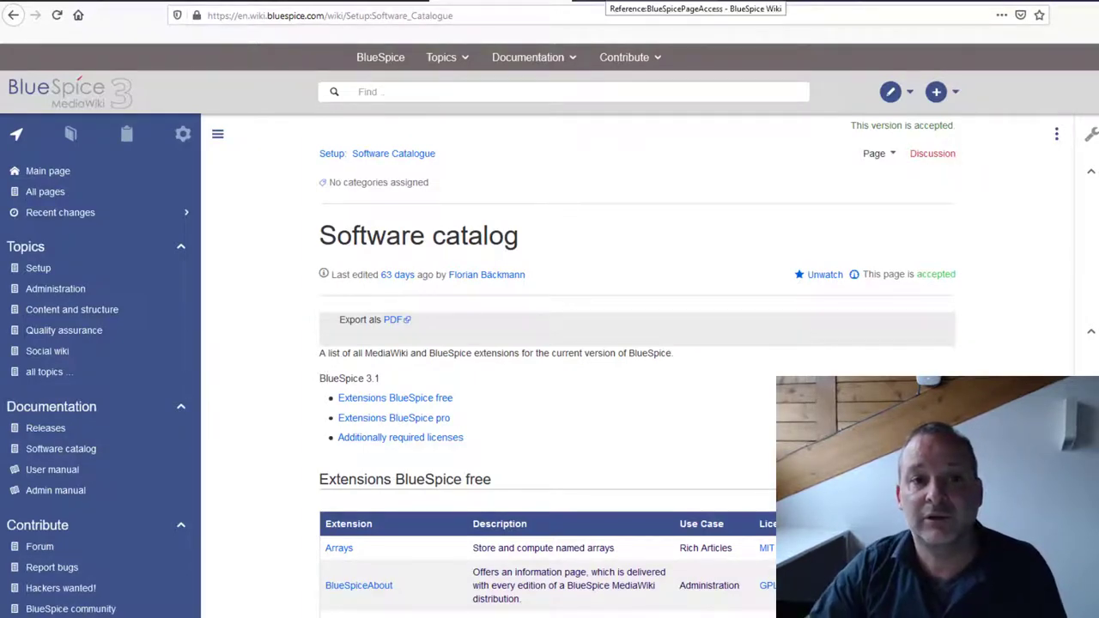
click(644, 9)
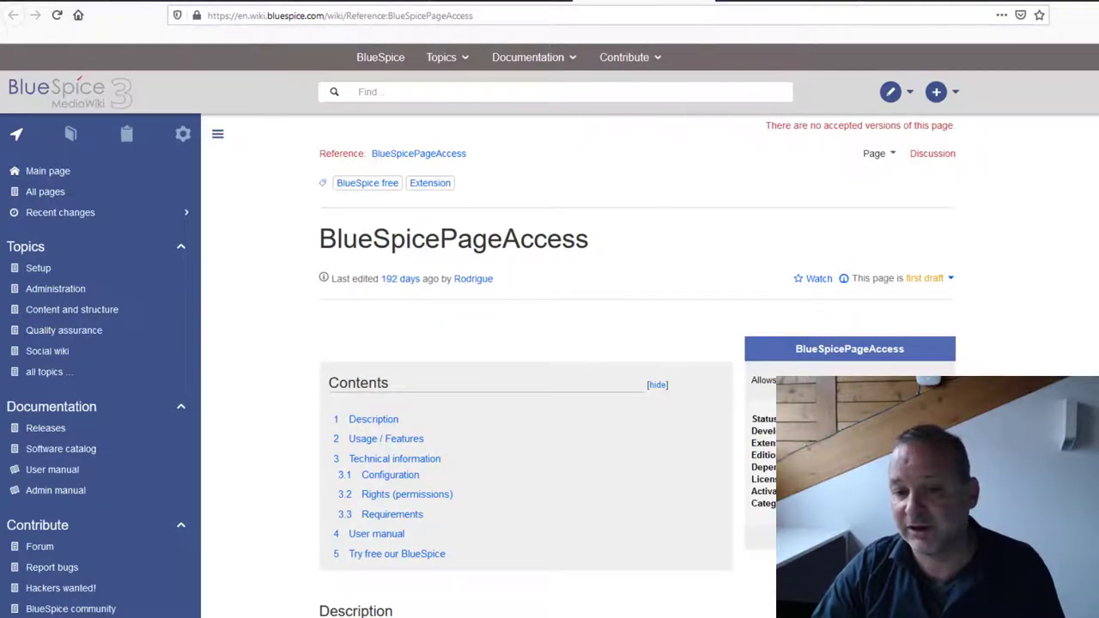
click(911, 96)
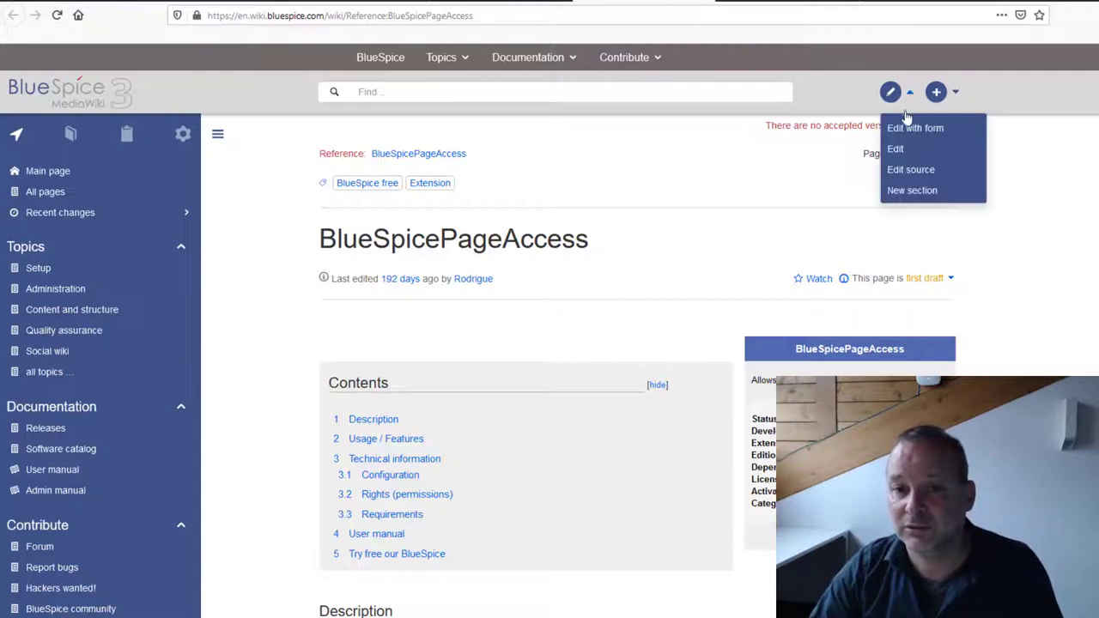
click(907, 128)
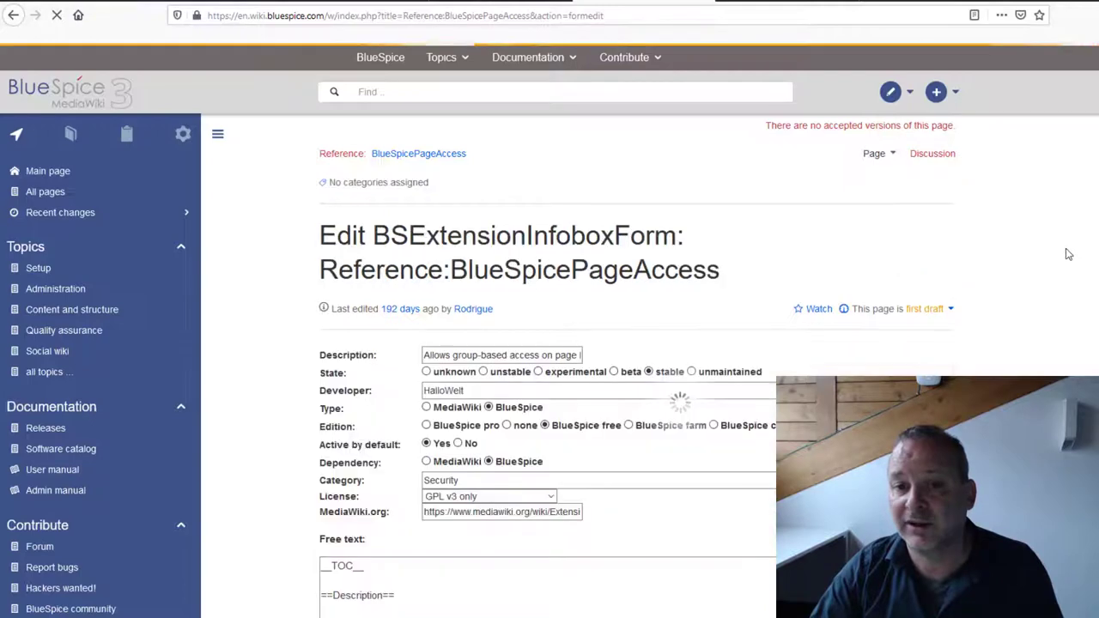
Examine the BSExtensionInfoboxForm fields, highlighting part of the description and checking the developer and license fields
scroll(1080, 277, down, 1)
scroll(1073, 277, down, 2)
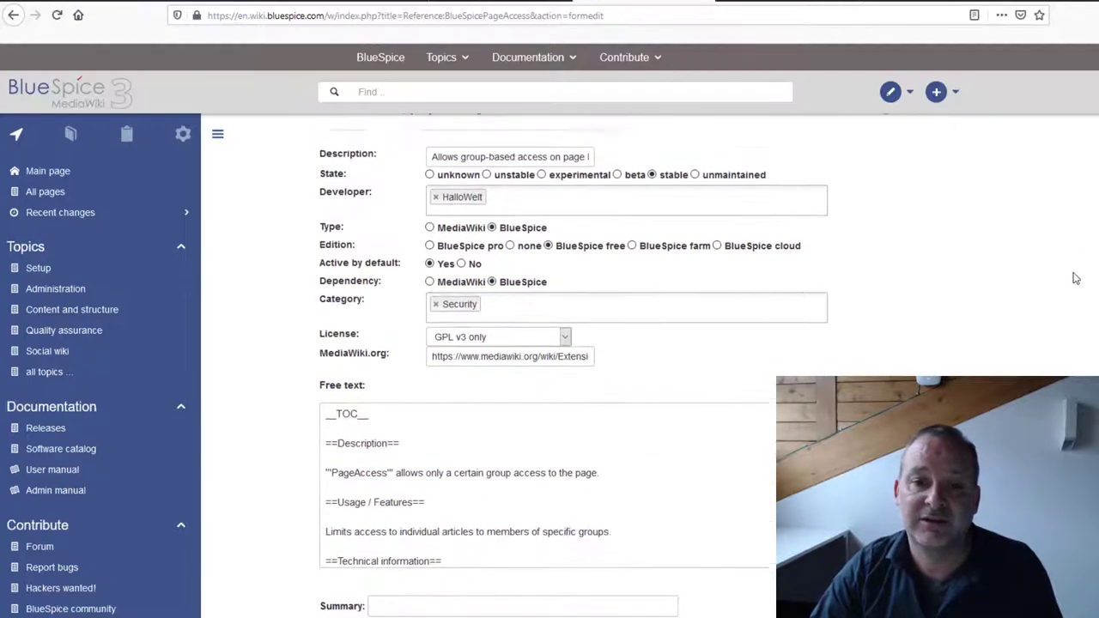
scroll(1073, 277, up, 2)
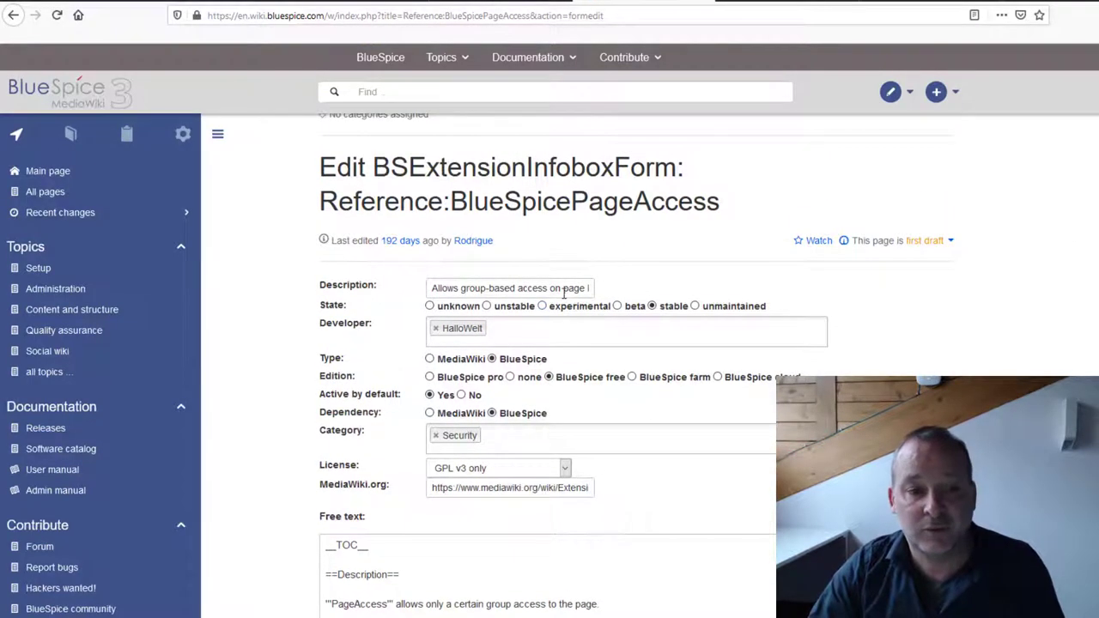
drag(432, 288, 527, 290)
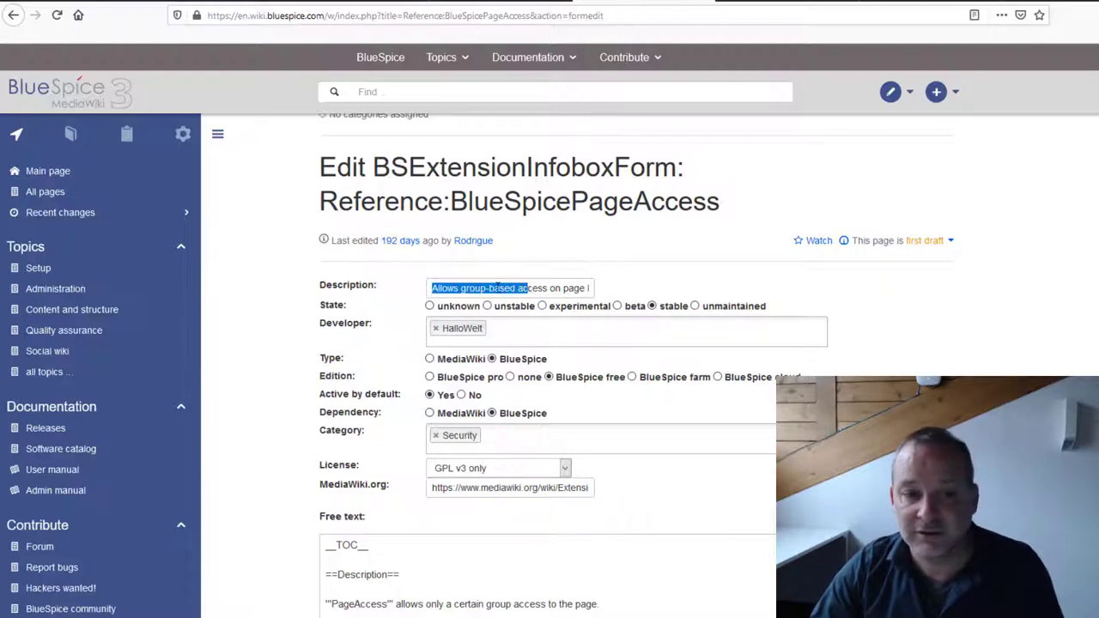
click(551, 336)
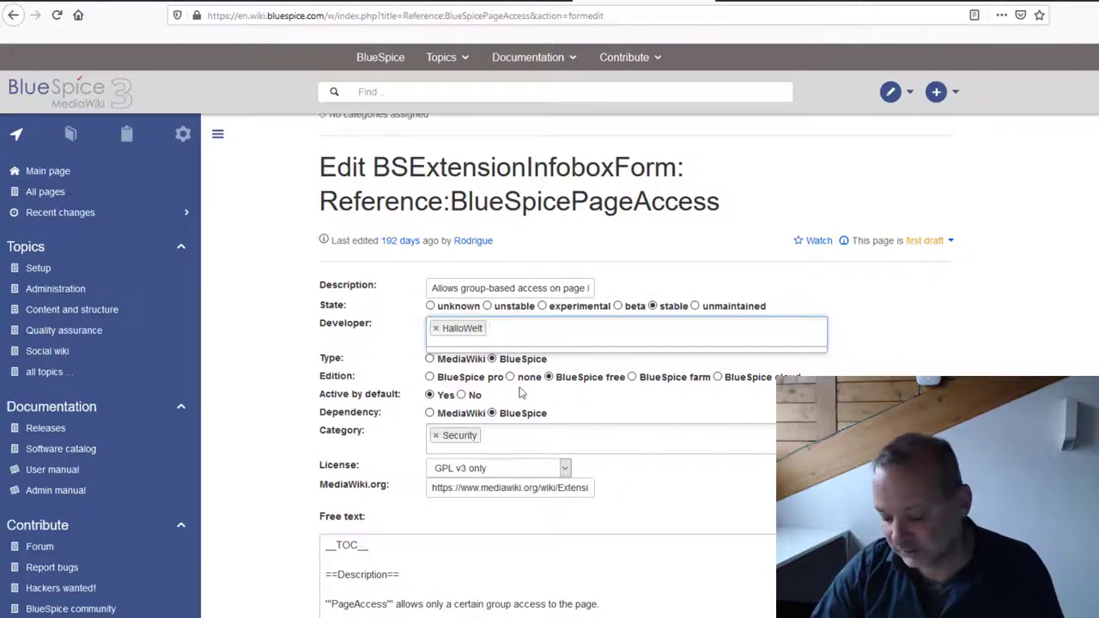
click(565, 468)
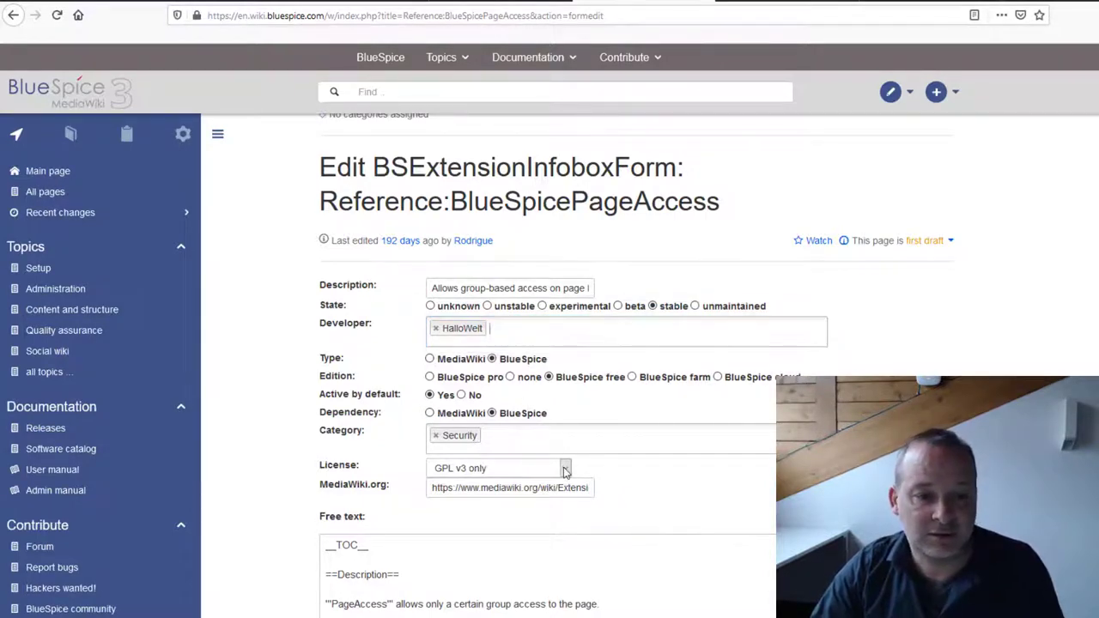
click(677, 475)
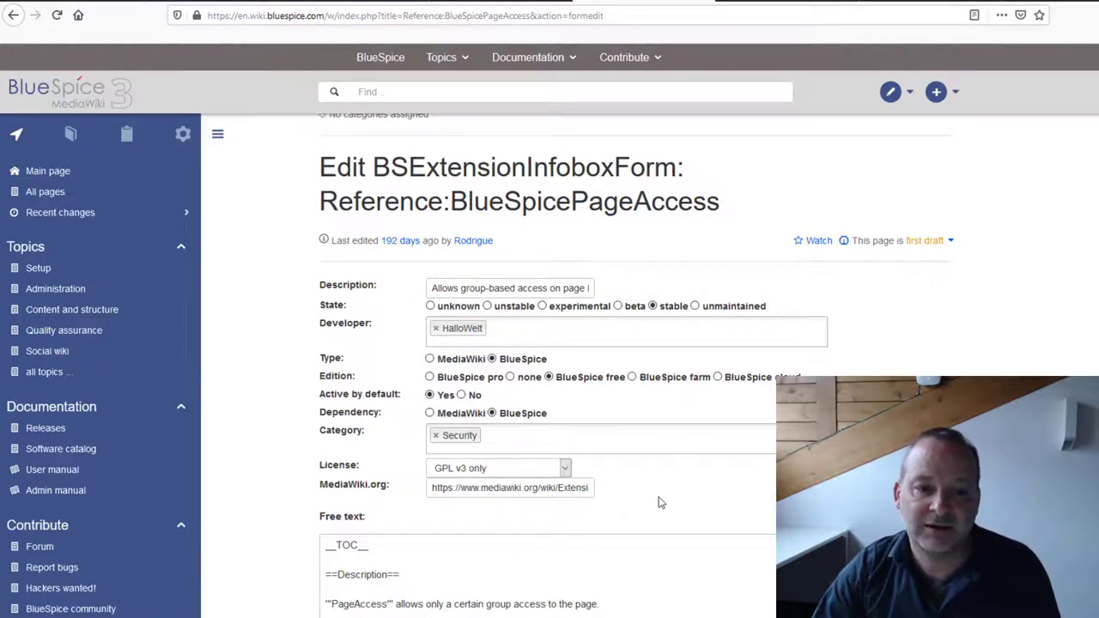
Review the infobox form from its free text back to its heading and return to the BlueSpicePageAccess page without saving
scroll(693, 493, down, 1)
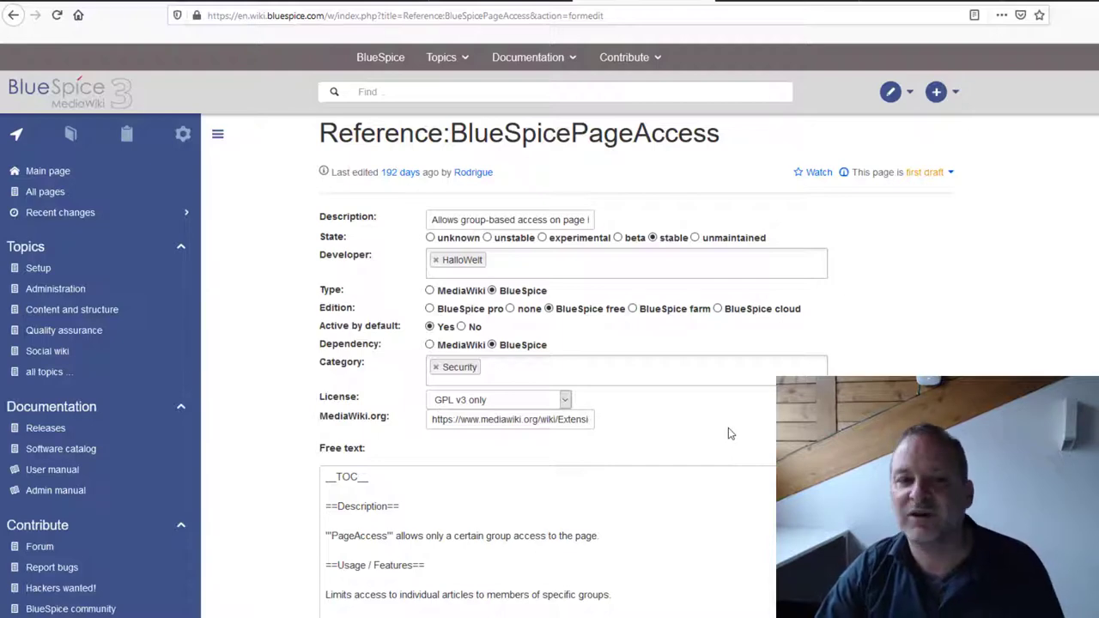
scroll(728, 434, up, 2)
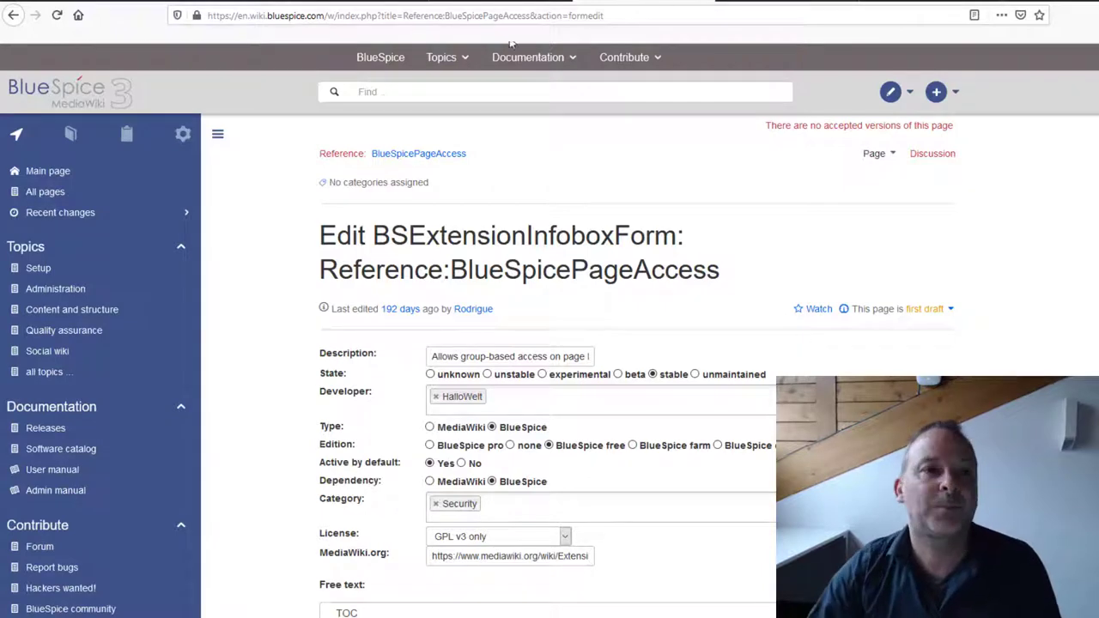
click(452, 154)
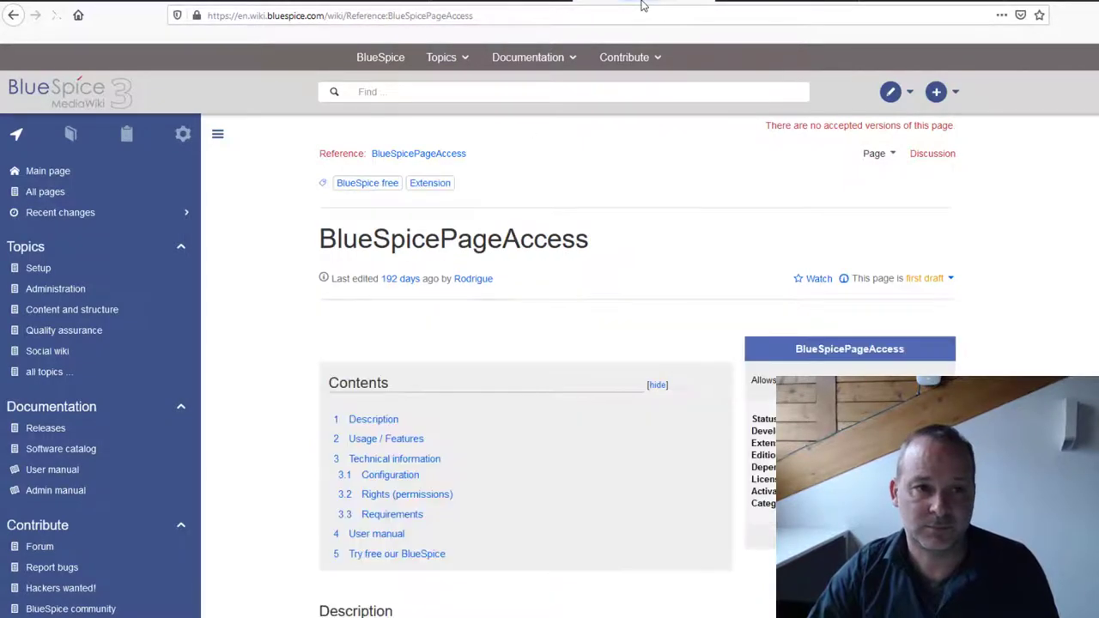
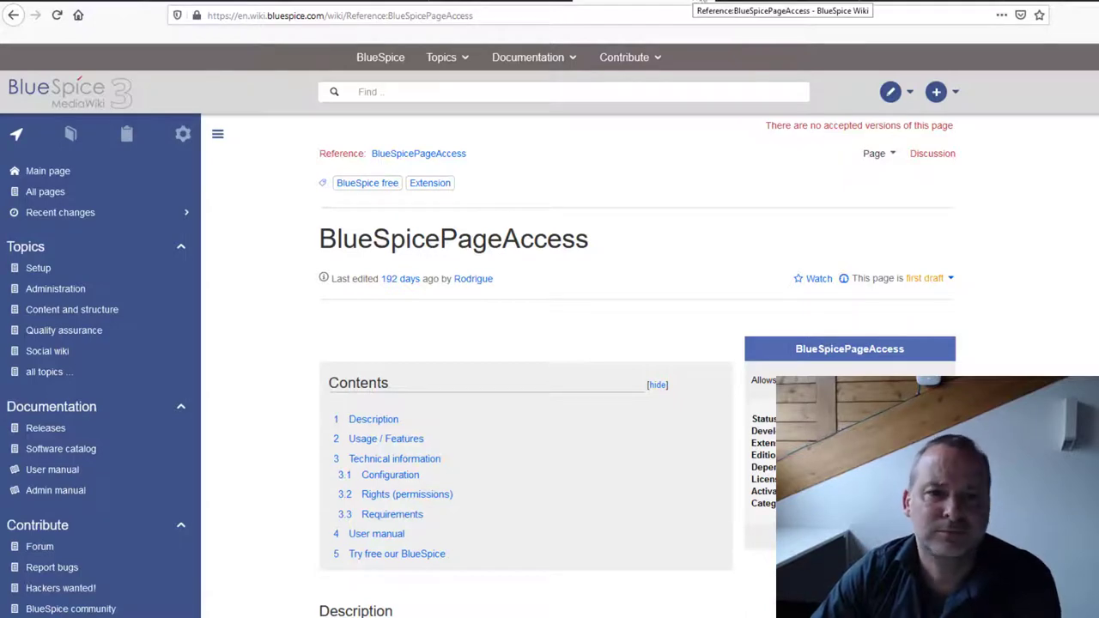
Switch to the YourCompany page in the demo wiki and examine its organization details, contracts, minutes and contents
click(554, 3)
click(565, 2)
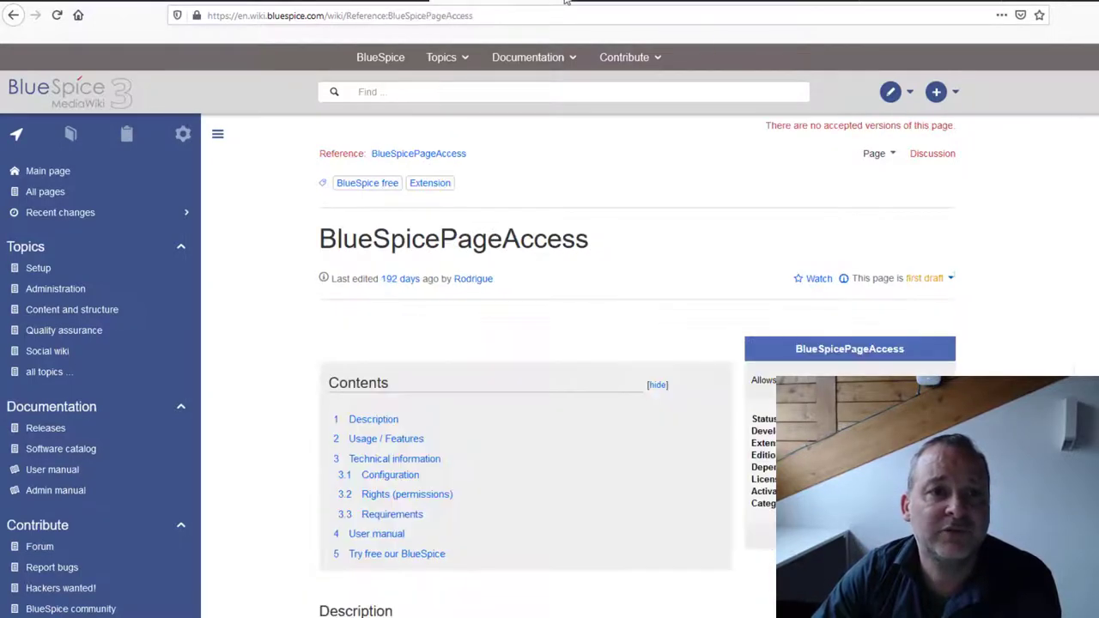
click(569, 3)
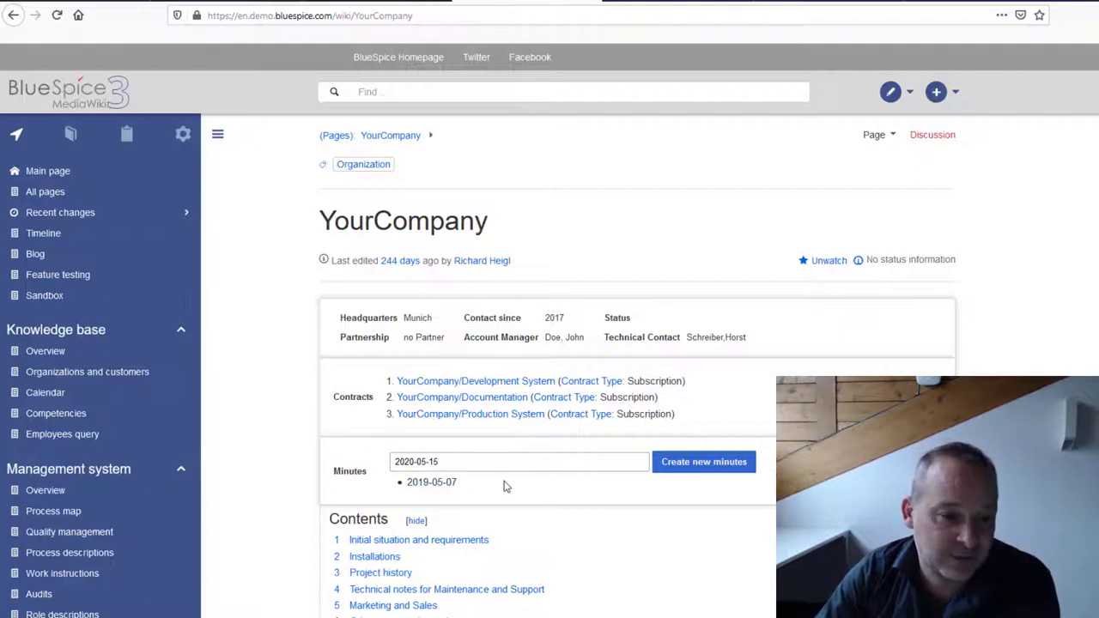
scroll(508, 471, down, 1)
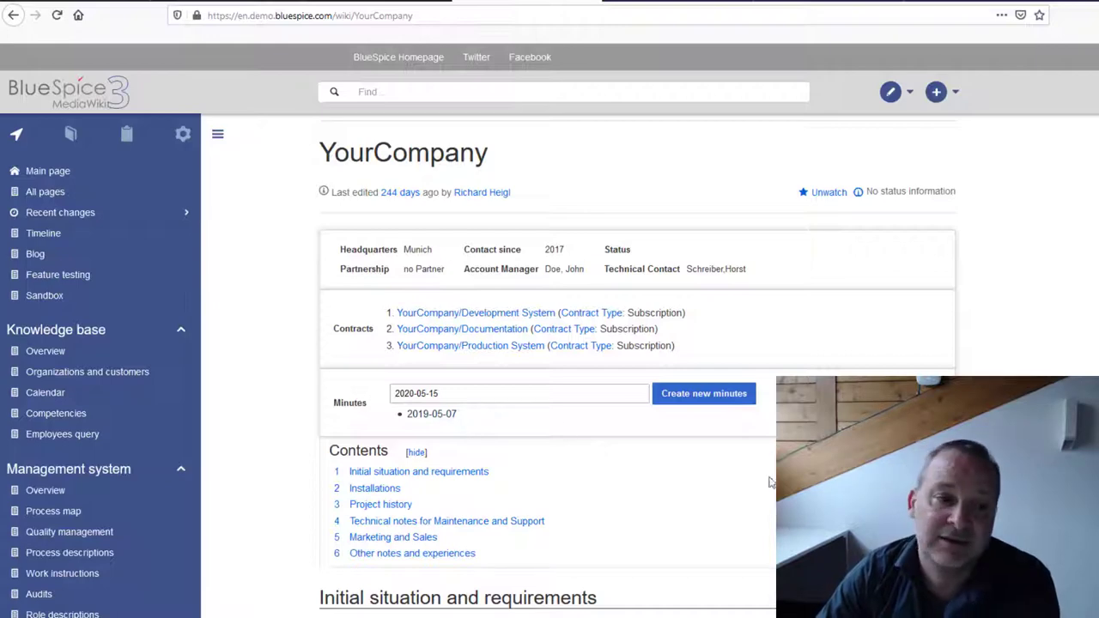
scroll(638, 365, down, 1)
scroll(638, 364, up, 2)
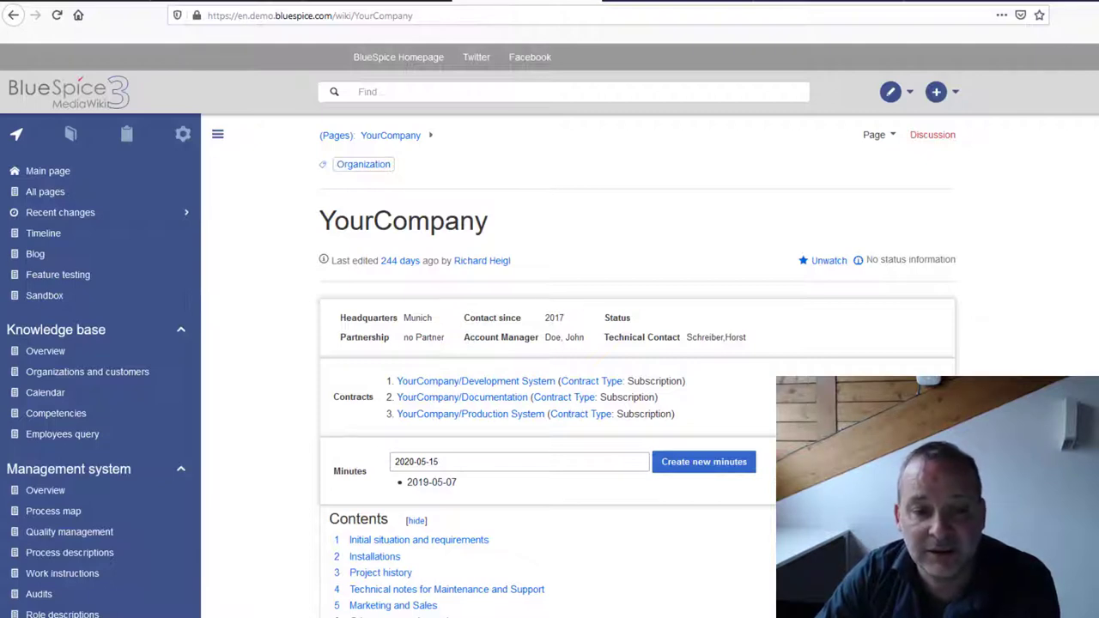
Highlight the Headquarters and Contact since values in the YourCompany organization details
double_click(417, 318)
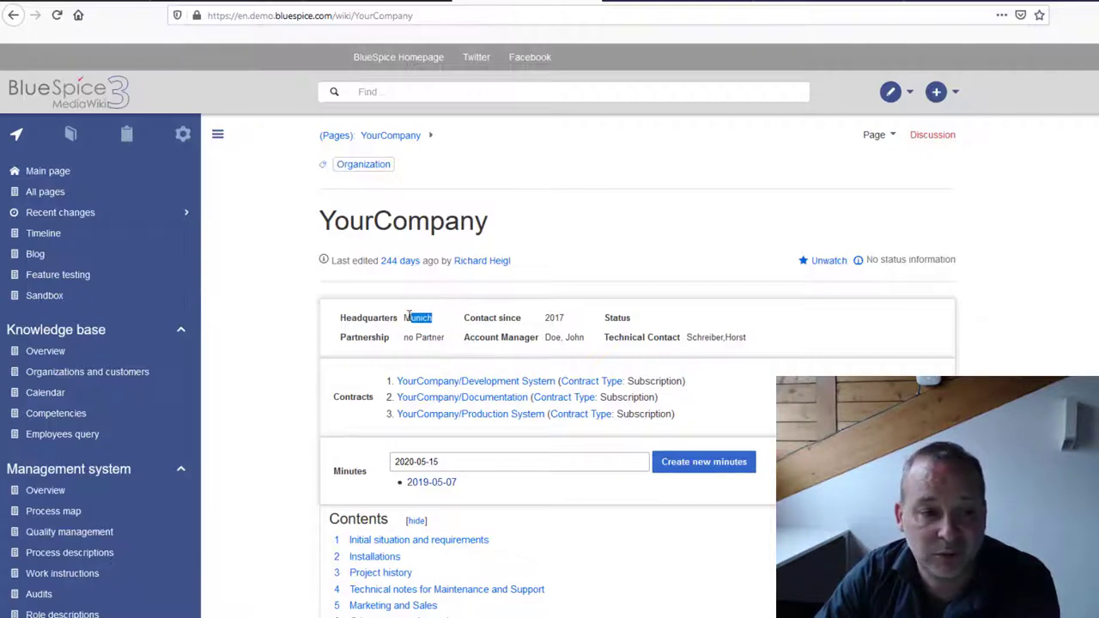
click(554, 318)
double_click(554, 317)
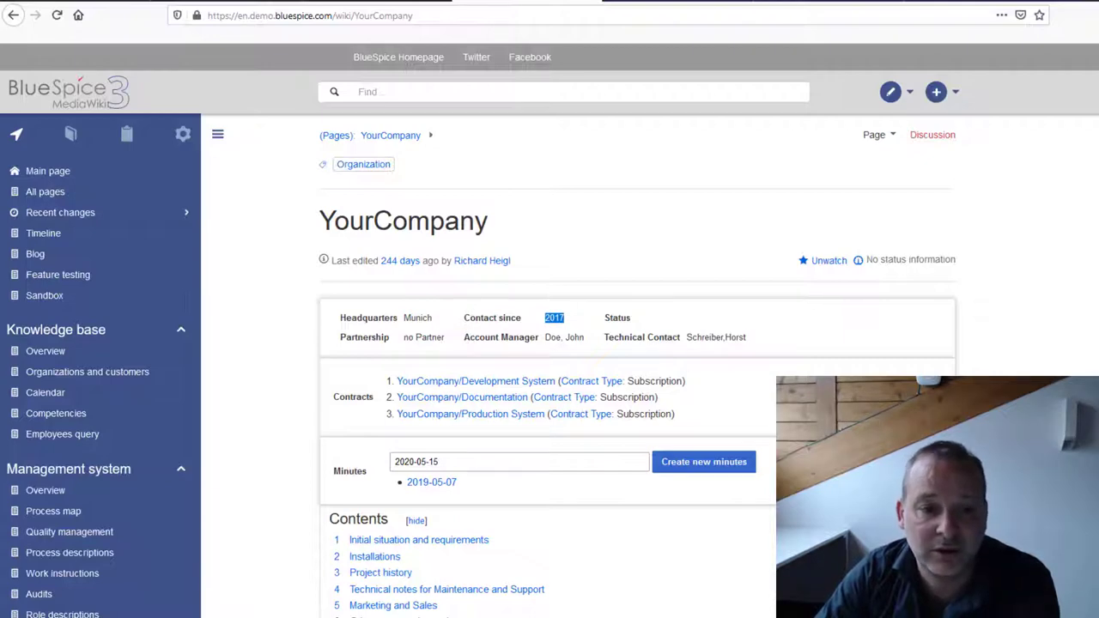
Examine the YourCompany page's sections from Initial situation and requirements to Other notes and experiences, and return to its start
scroll(352, 383, down, 5)
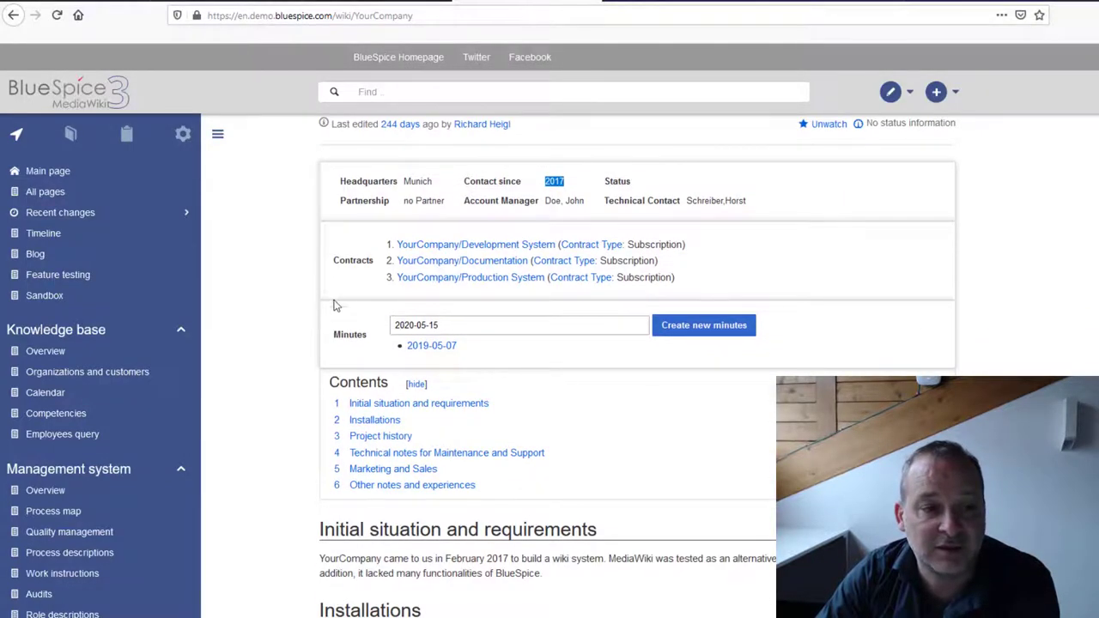
scroll(351, 383, down, 4)
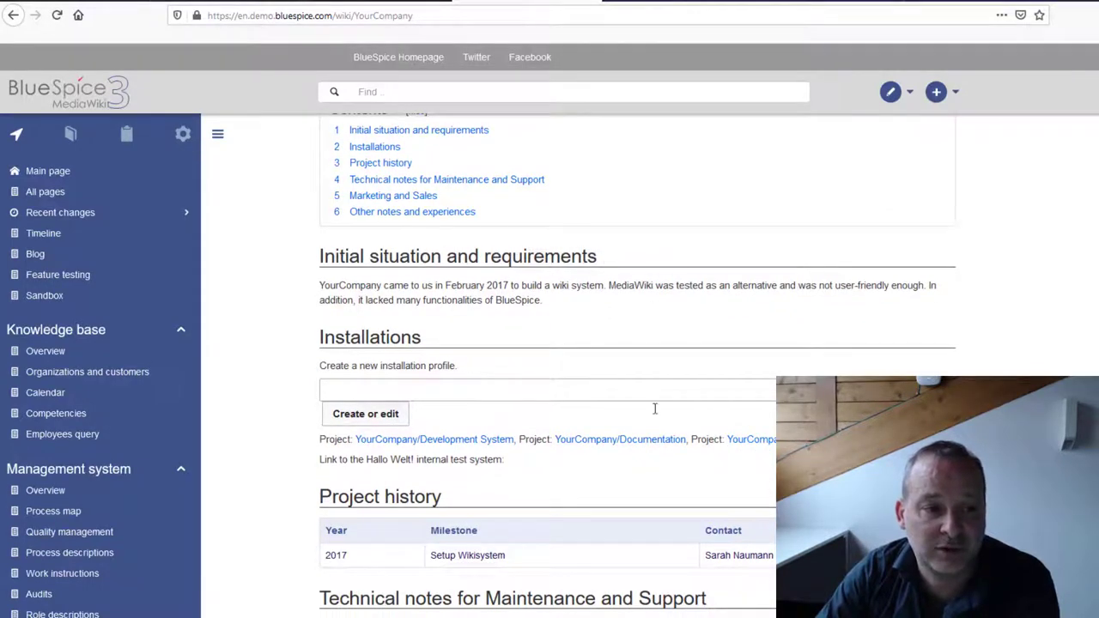
scroll(676, 459, down, 1)
scroll(676, 458, down, 2)
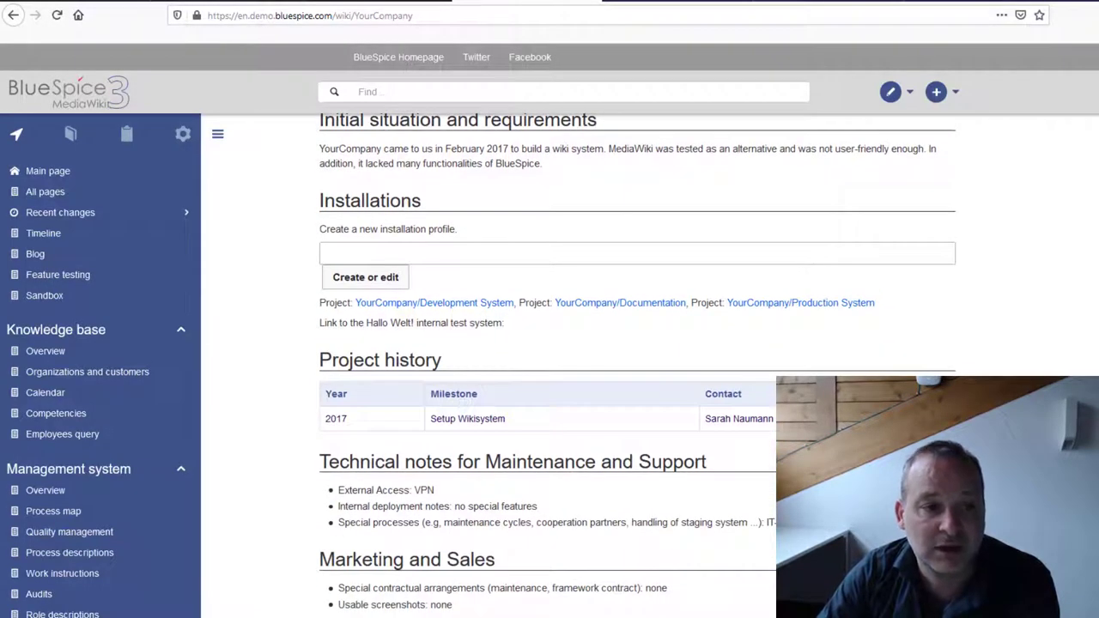
scroll(496, 314, down, 3)
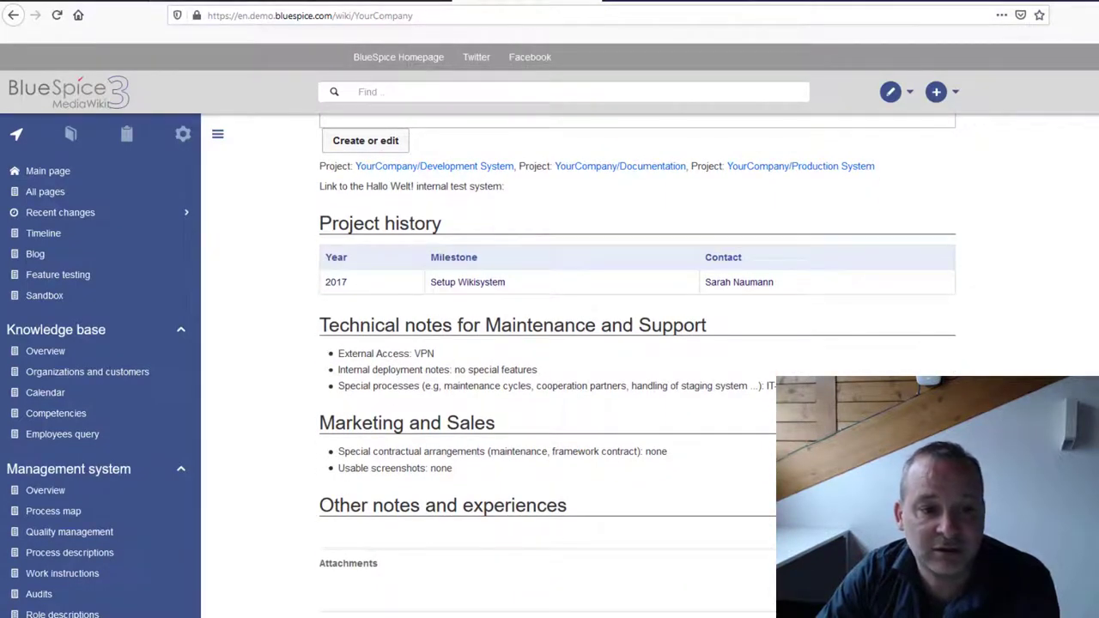
scroll(638, 364, up, 13)
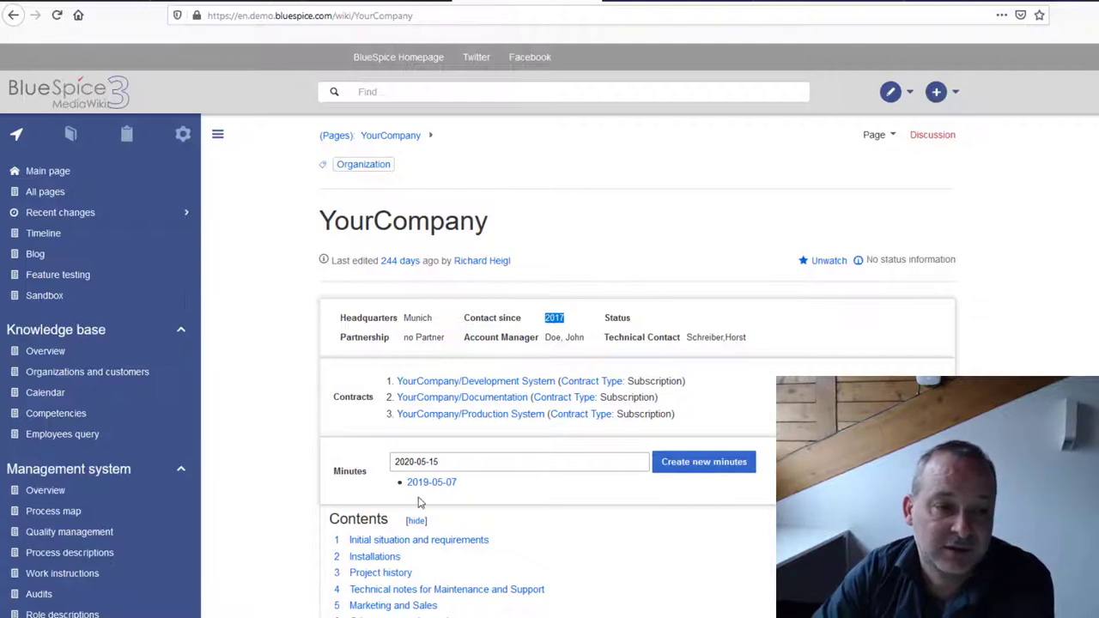
Open YourCompany's Development System subpage, examine its deployments, access, installed programs and Docker sections, and return to its start
click(433, 139)
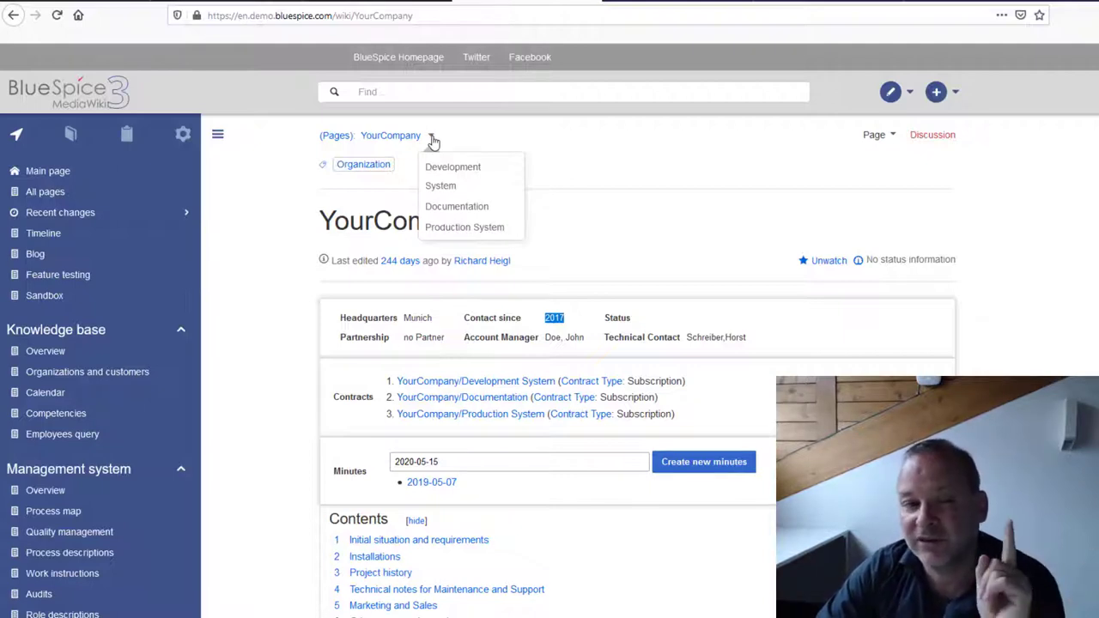
click(474, 173)
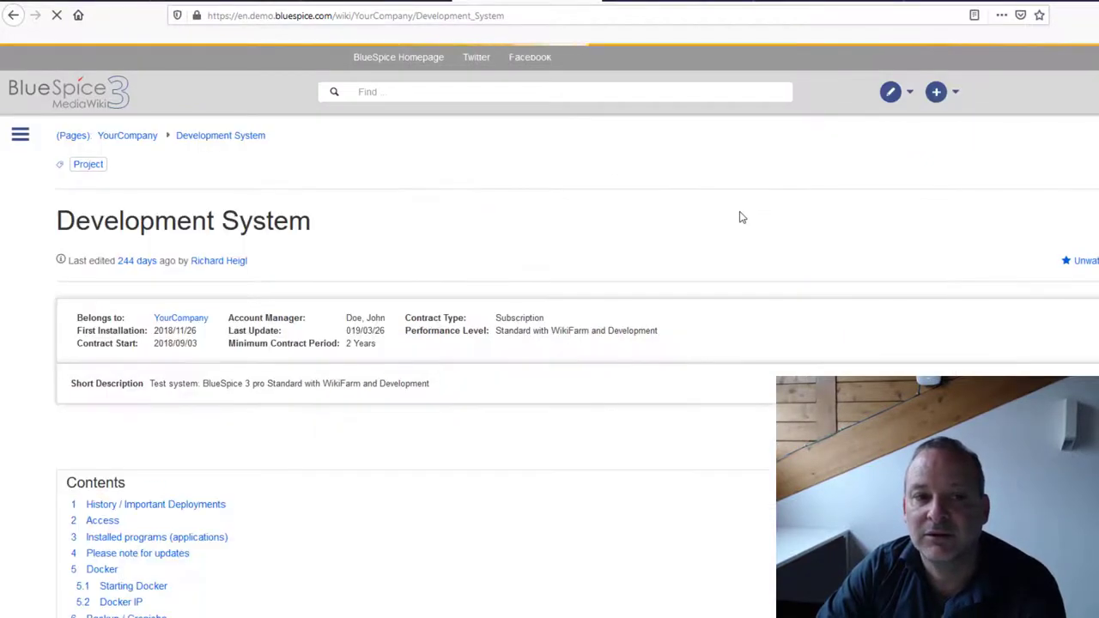
scroll(768, 297, down, 5)
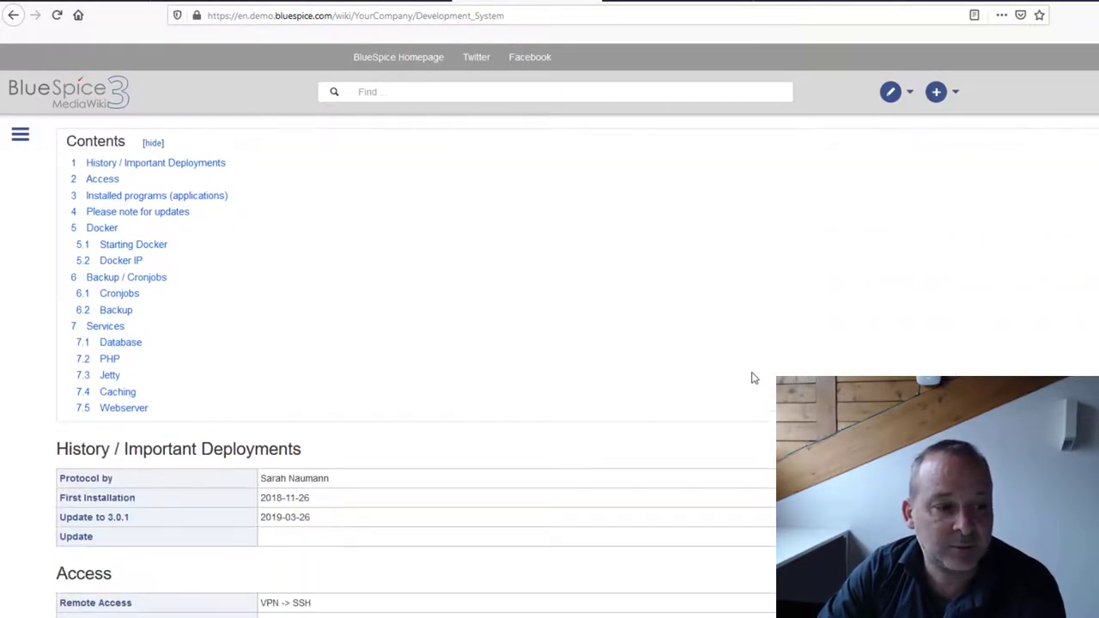
scroll(753, 377, down, 3)
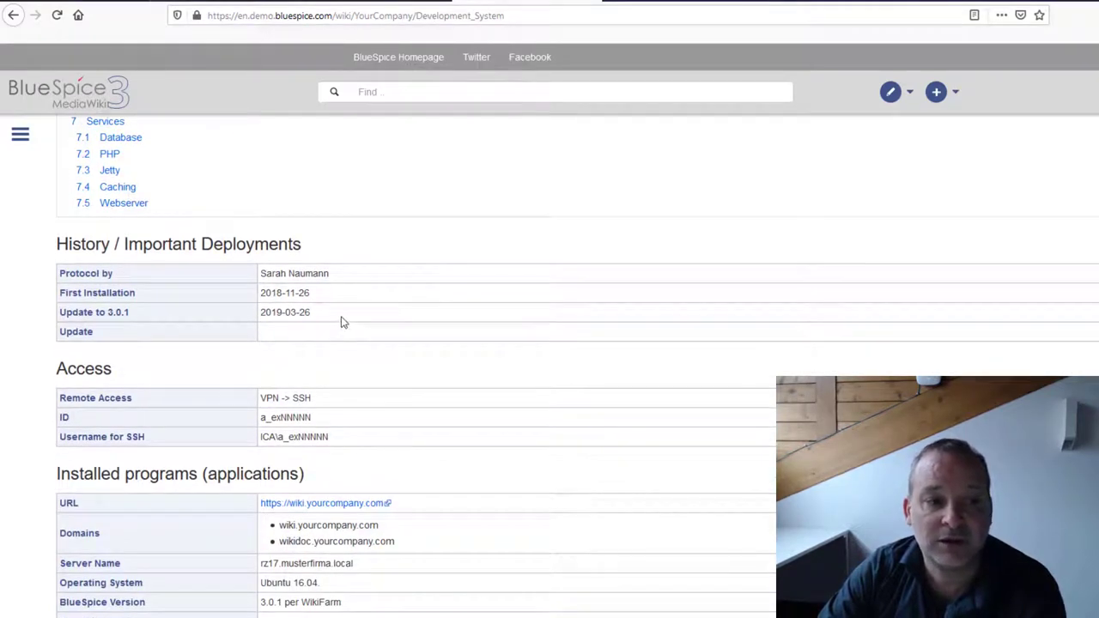
scroll(339, 322, down, 2)
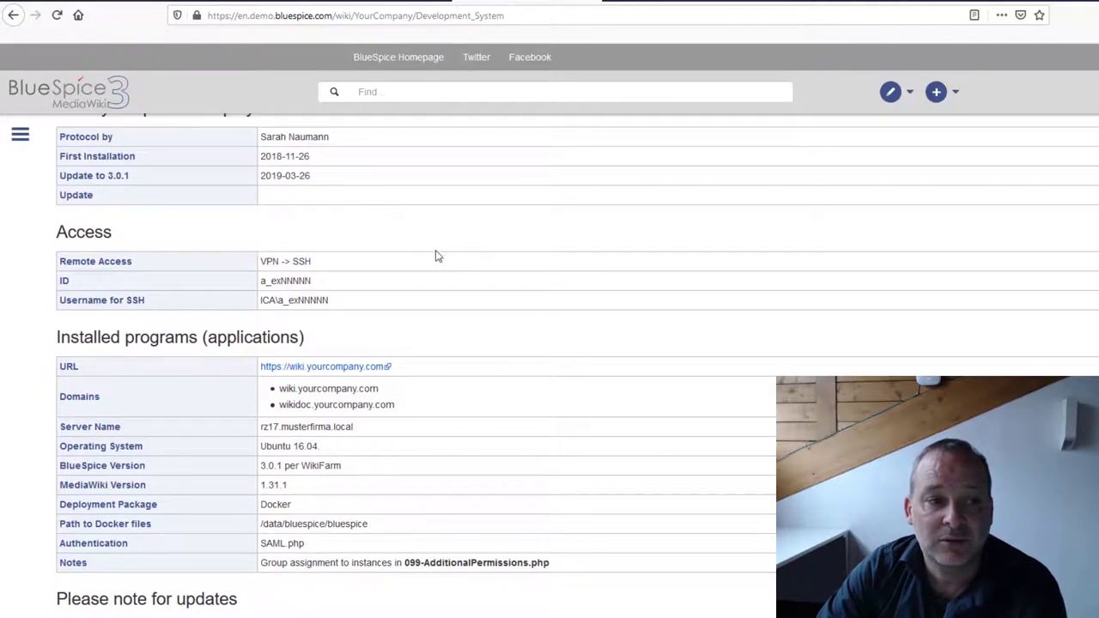
scroll(436, 258, down, 1)
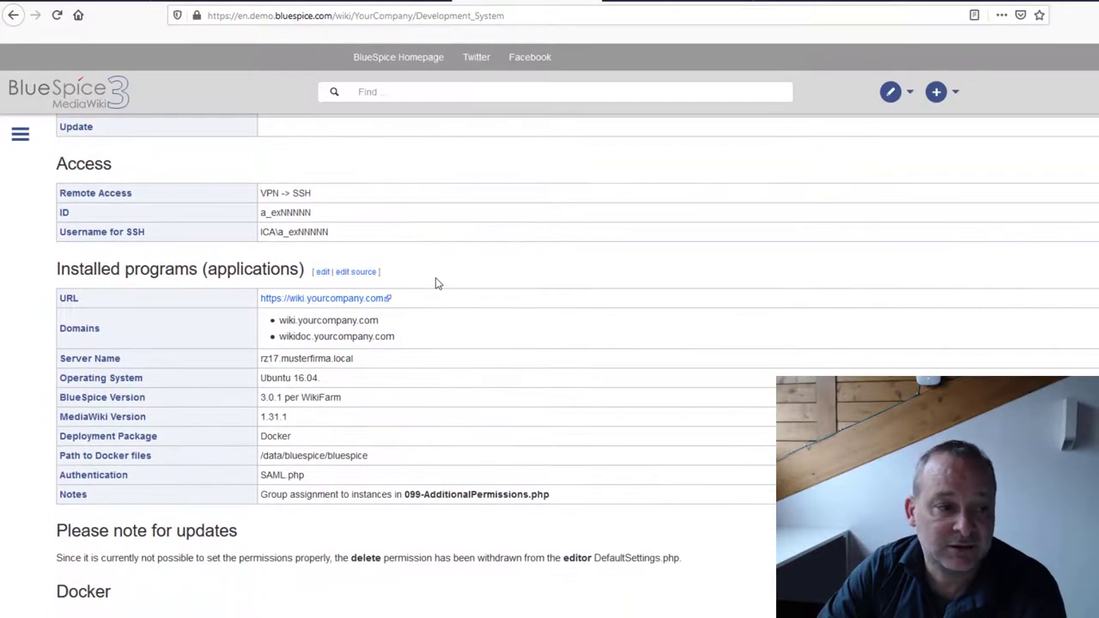
scroll(437, 371, down, 3)
scroll(404, 408, down, 2)
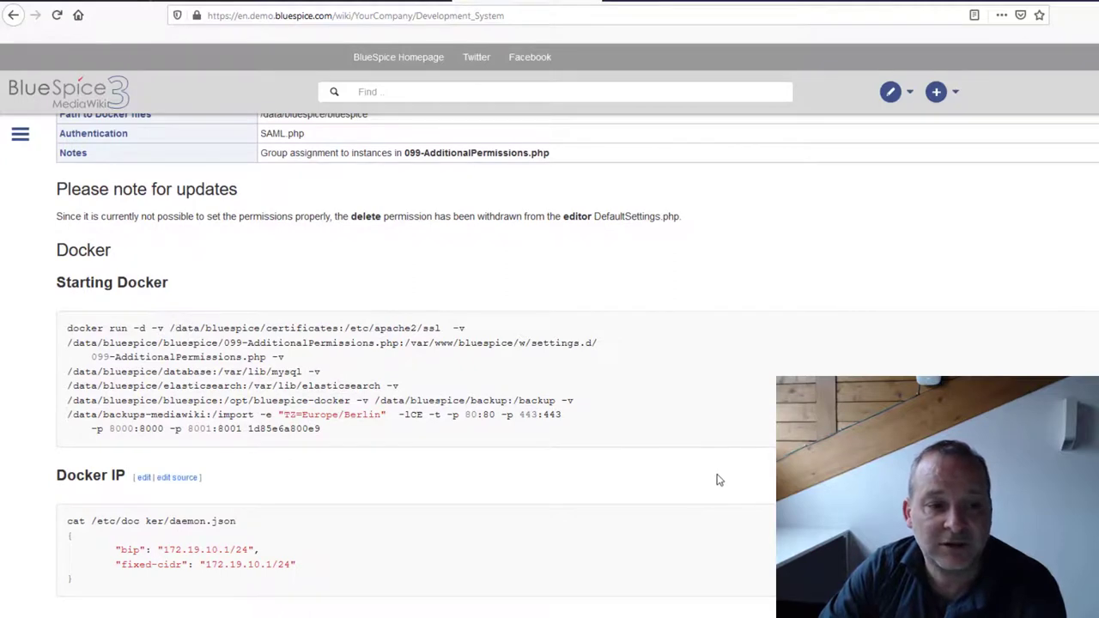
scroll(718, 480, up, 3)
scroll(713, 477, up, 10)
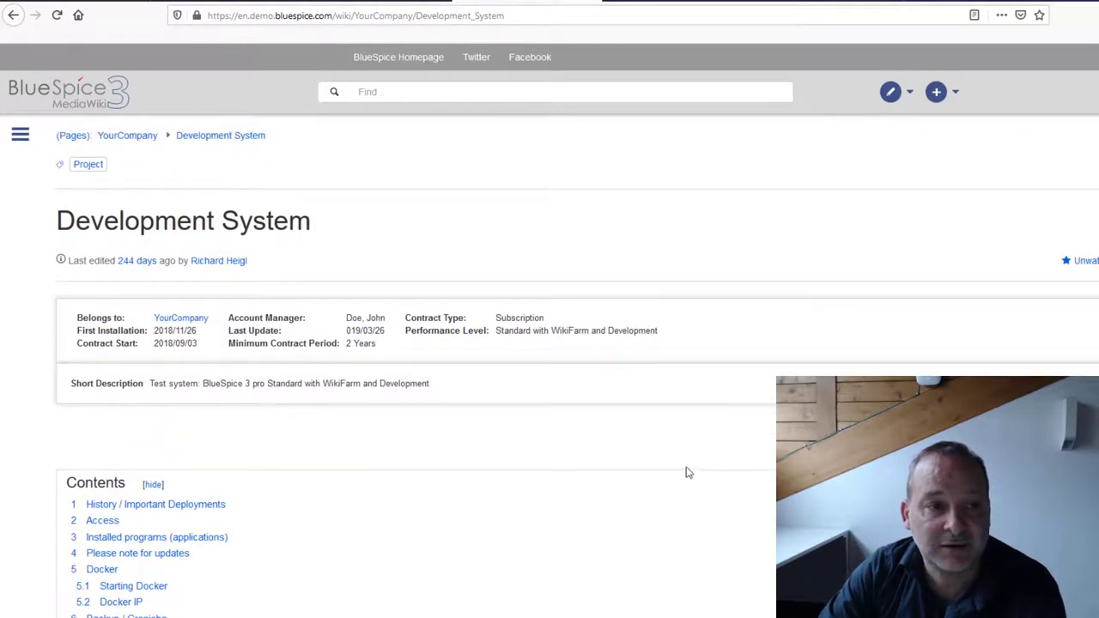
Switch to YourCompany's Documentation subpage and look over the beginning of its table of contents
click(169, 138)
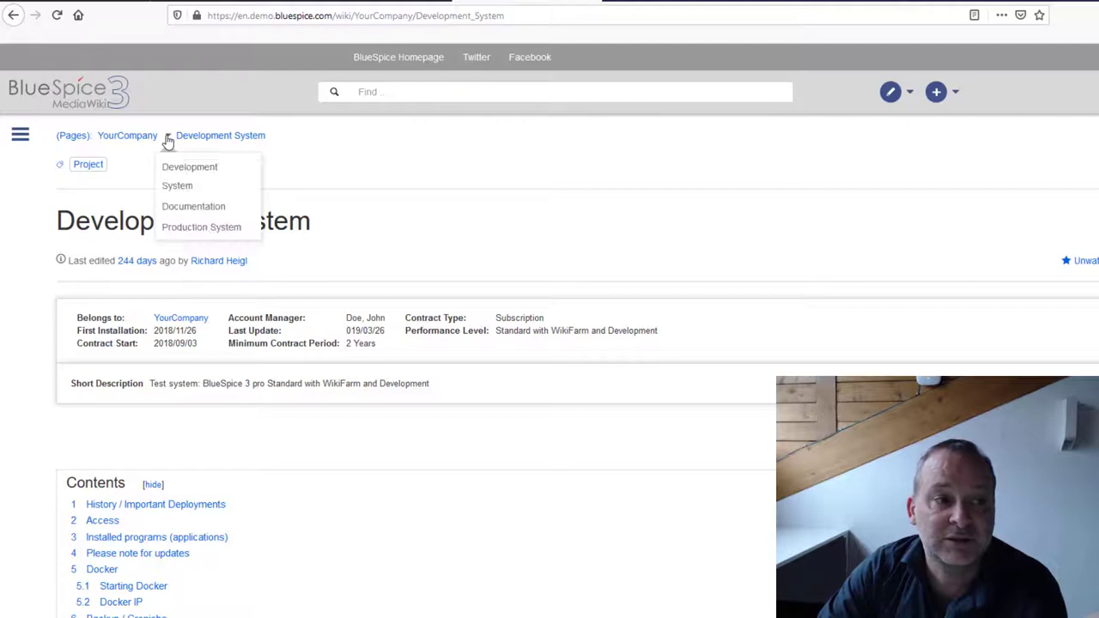
click(186, 207)
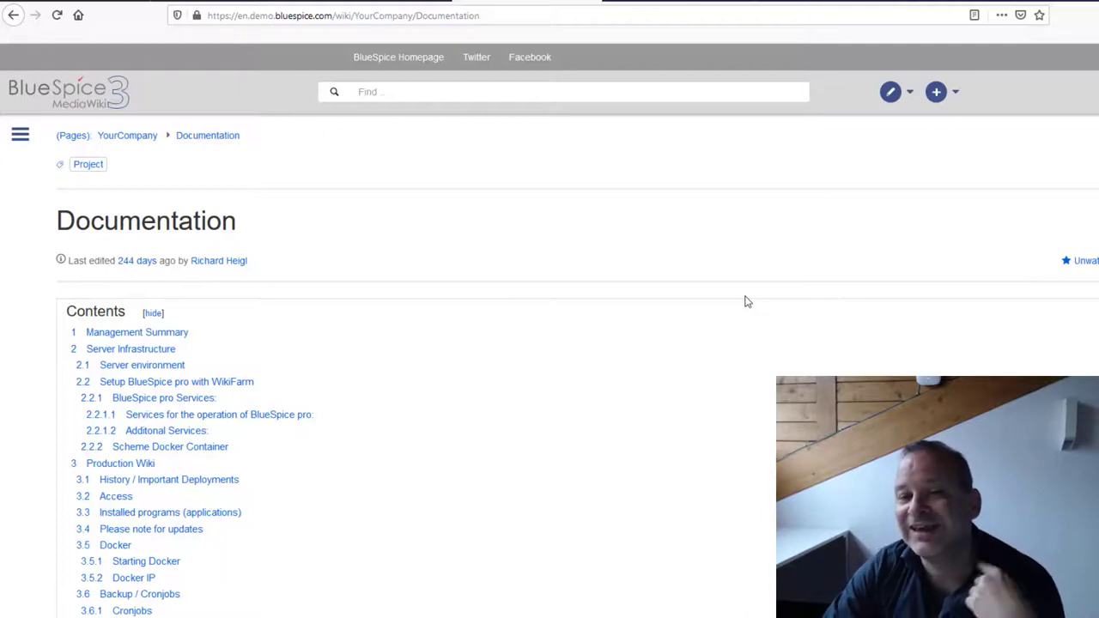
scroll(726, 297, down, 3)
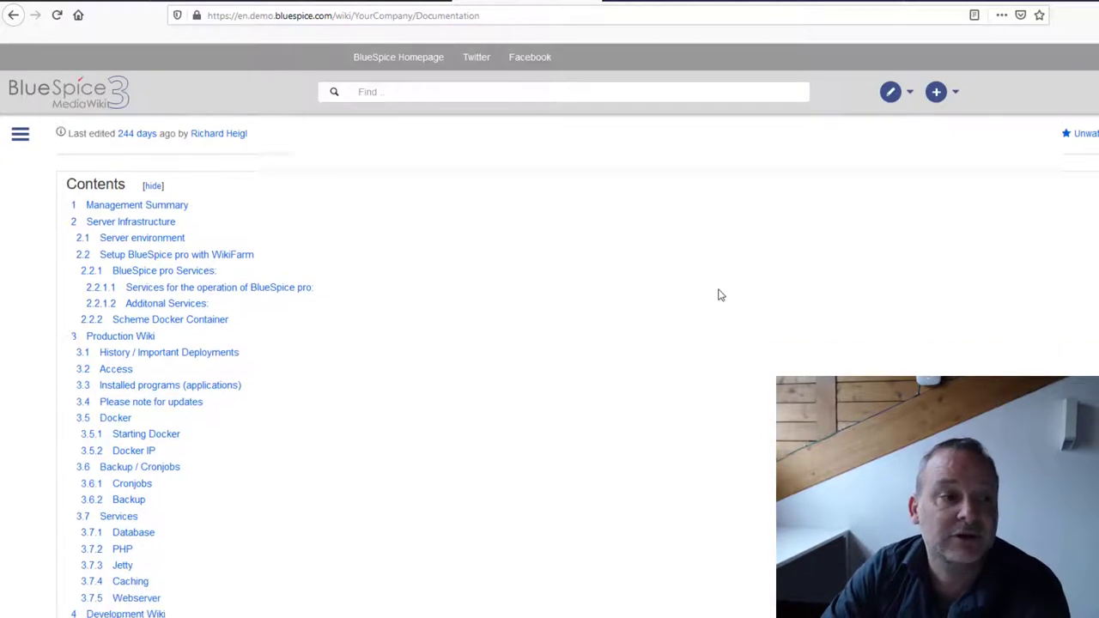
scroll(719, 294, up, 2)
scroll(720, 294, up, 1)
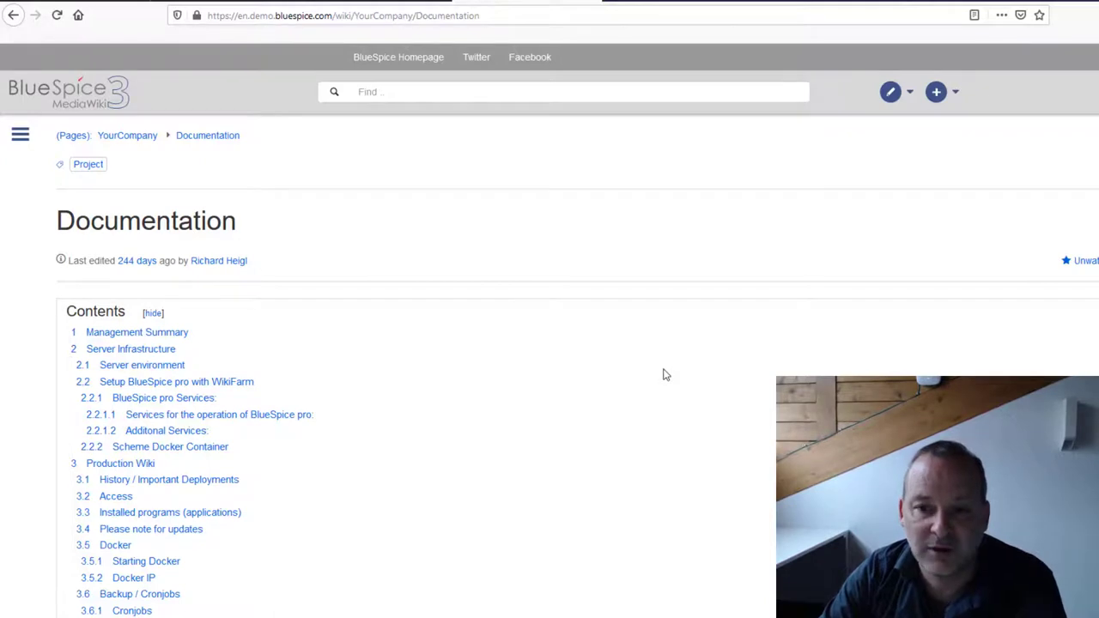
Go past the Documentation page's table of contents and highlight the Management Summary heading and text
scroll(648, 353, down, 4)
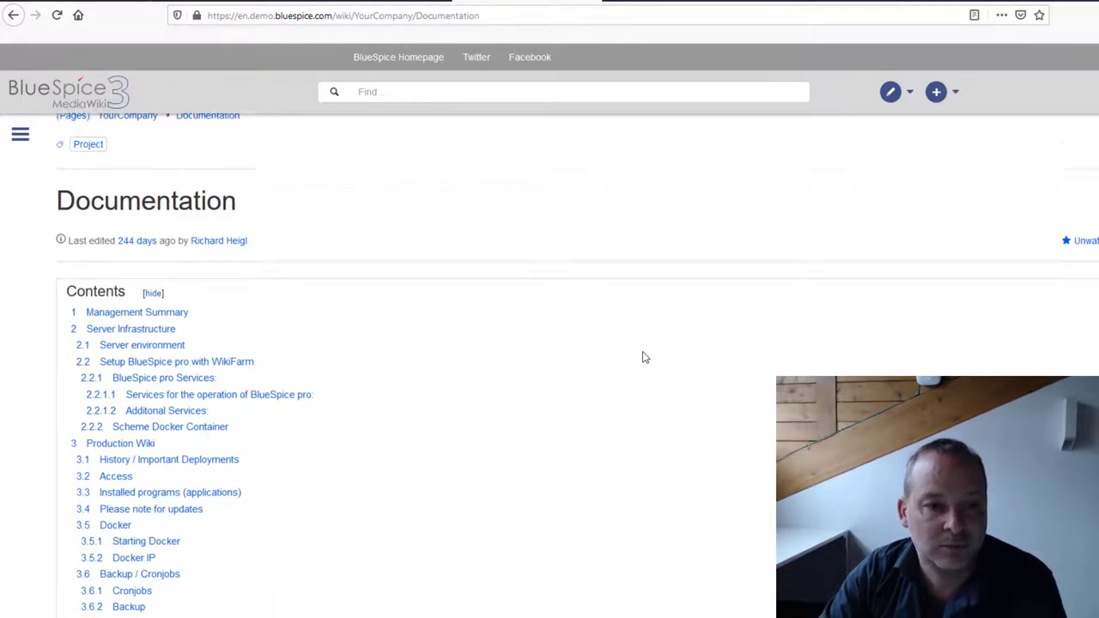
scroll(645, 358, down, 1)
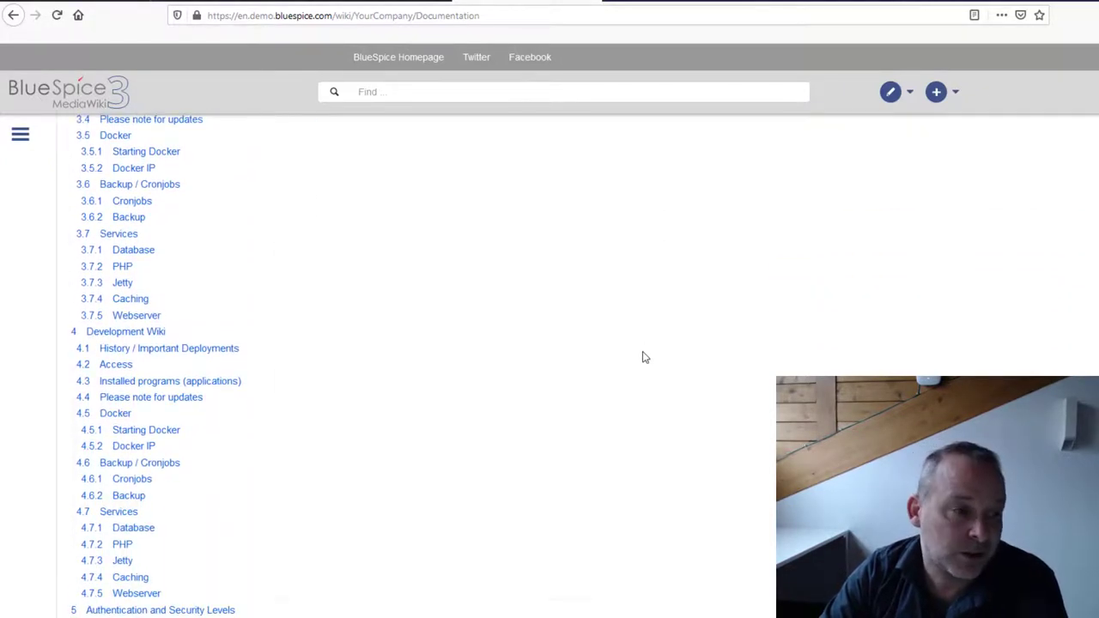
scroll(645, 357, down, 6)
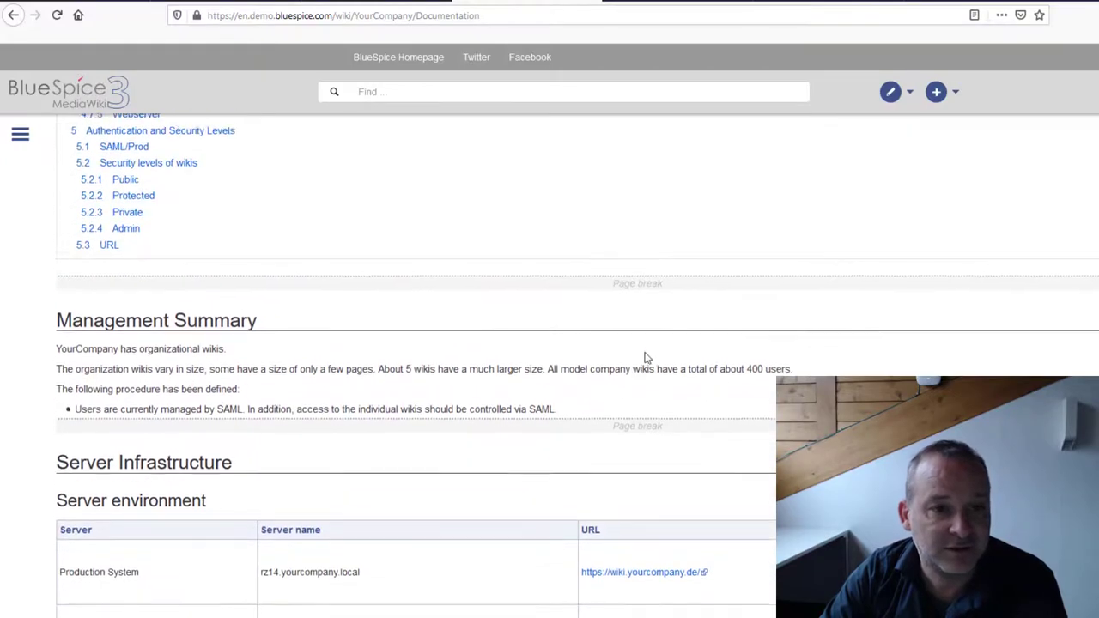
drag(569, 415, 57, 321)
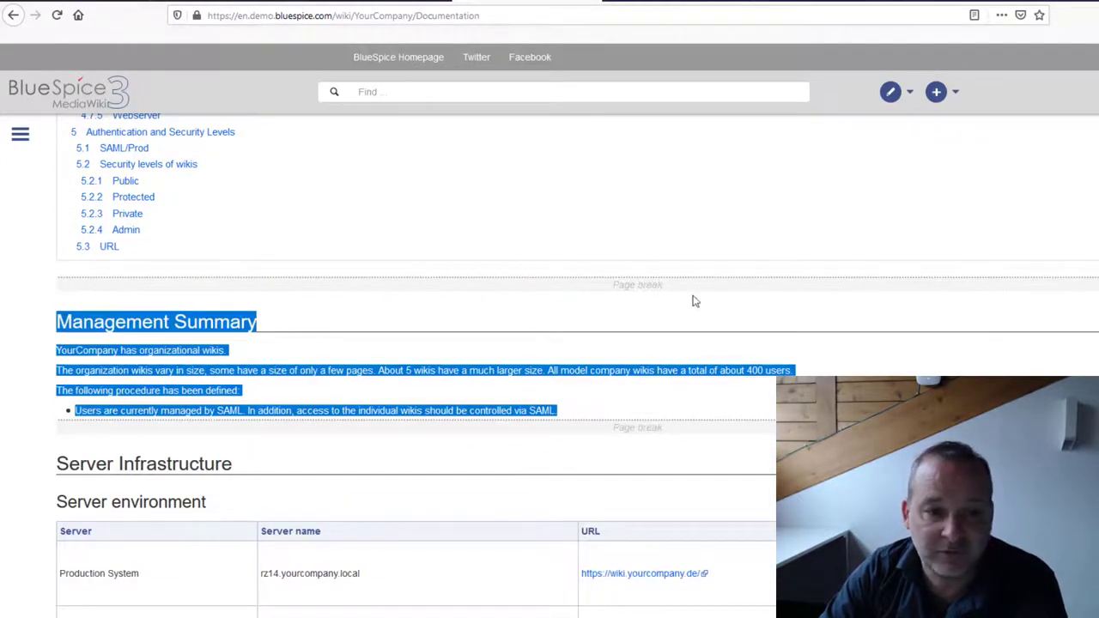
Examine the server environment, the BlueSpice pro services and the Scheme Docker Container diagram
scroll(679, 391, down, 3)
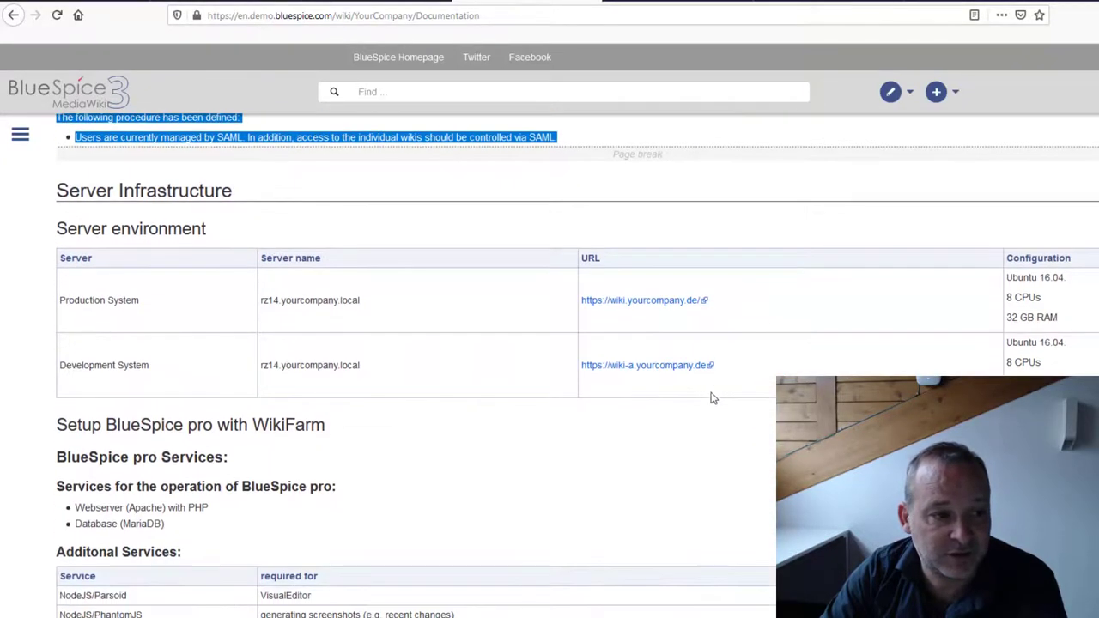
scroll(707, 404, down, 3)
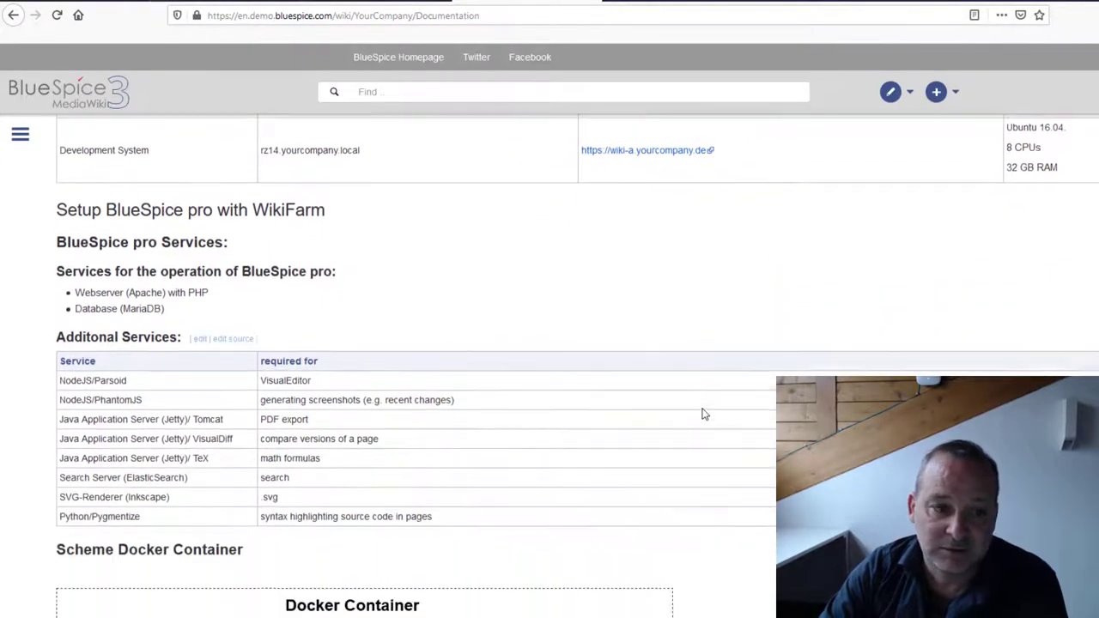
scroll(703, 415, down, 5)
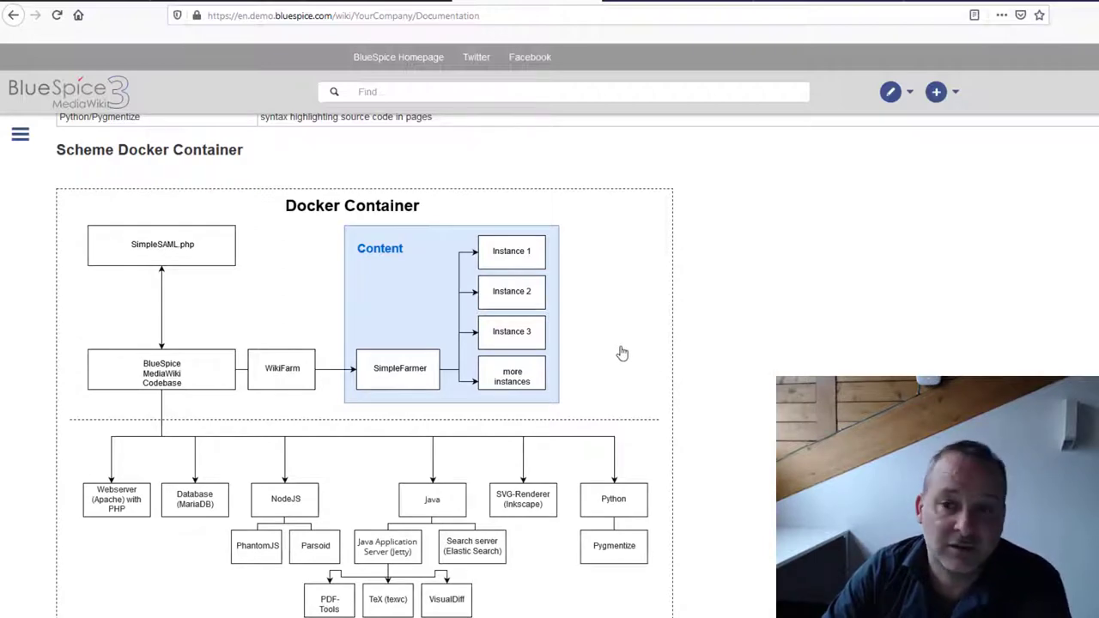
Open the Docker Container diagram in its inline editor, inspect the whole drawing, and leave the editor without changes
click(496, 359)
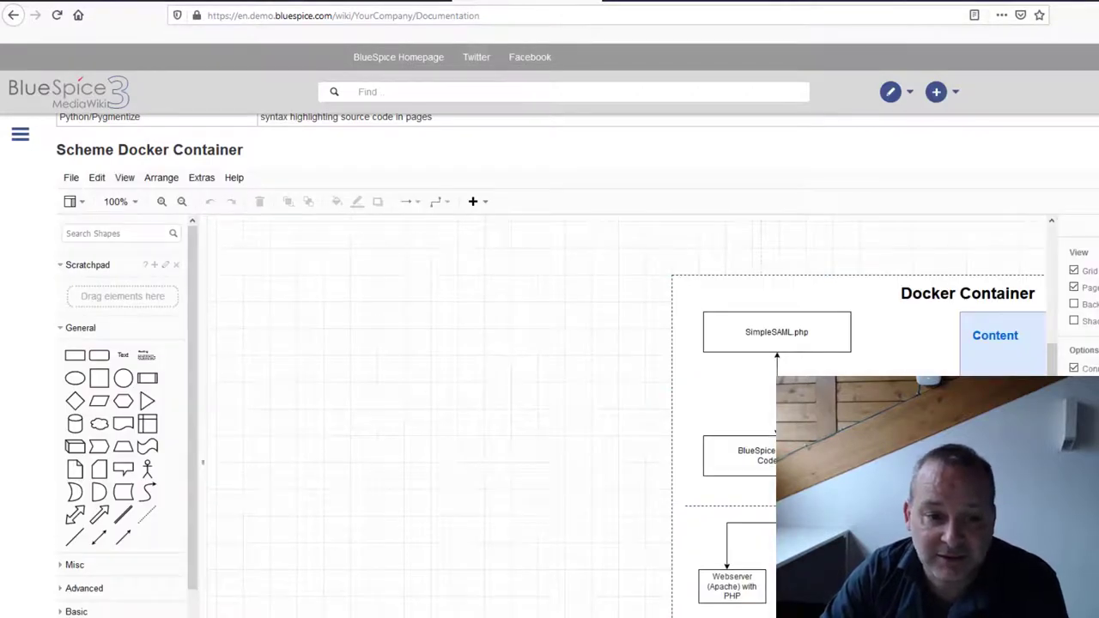
drag(552, 502, 484, 526)
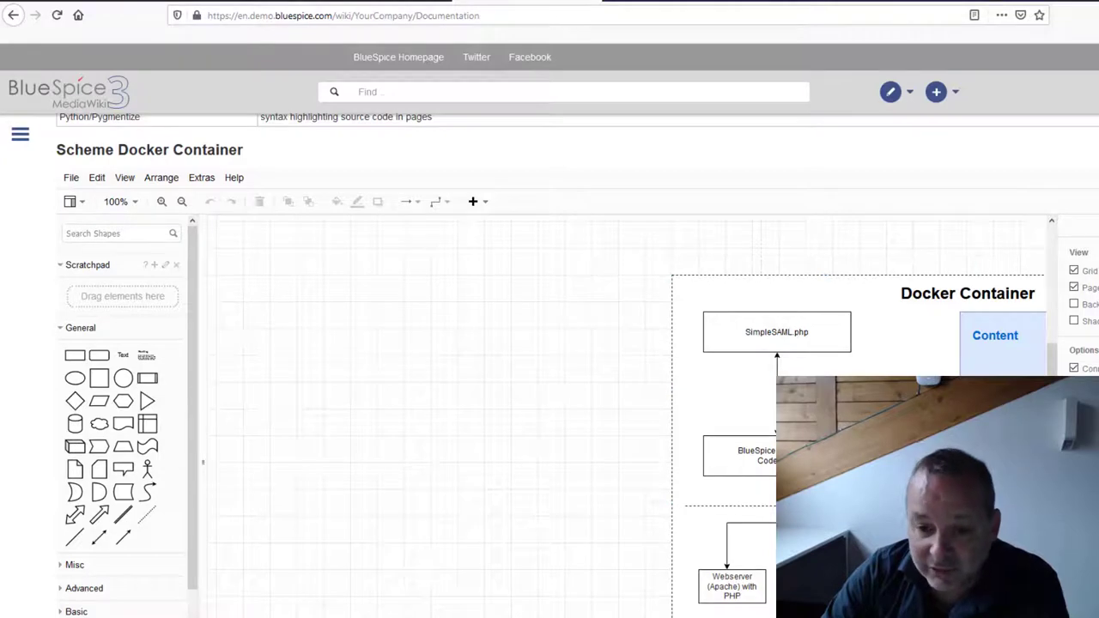
scroll(627, 430, down, 1)
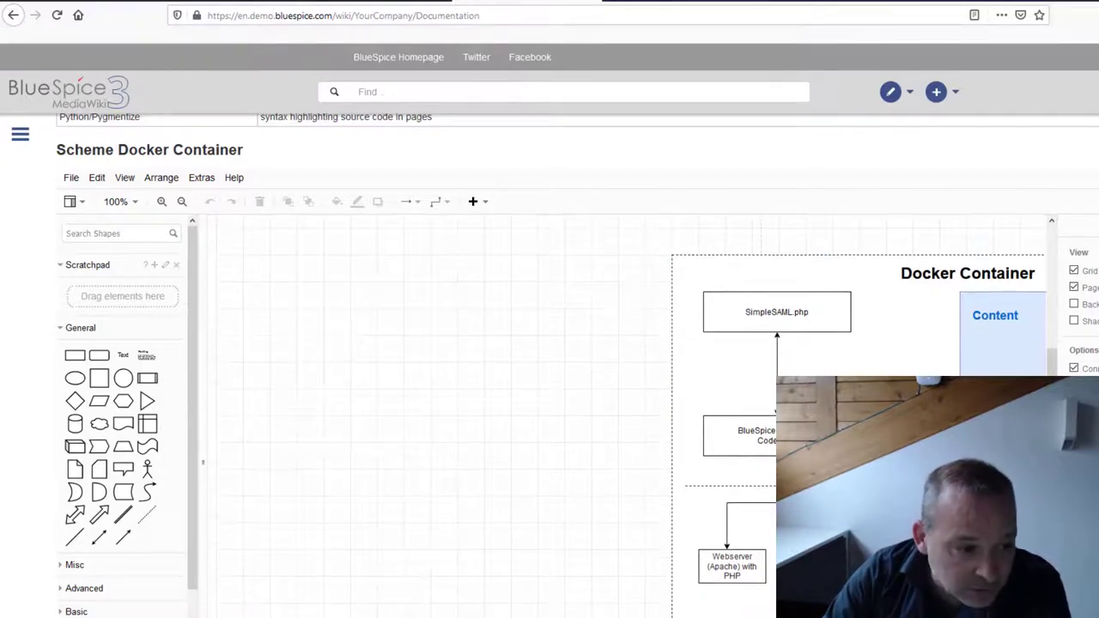
scroll(620, 438, down, 5)
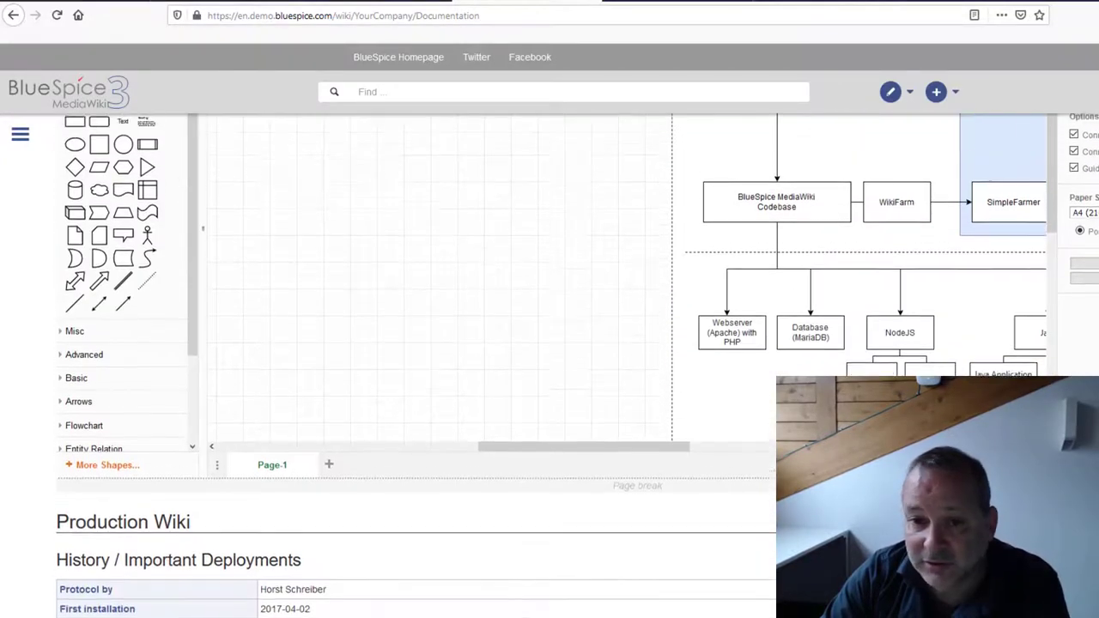
scroll(620, 439, up, 1)
drag(620, 466, 741, 467)
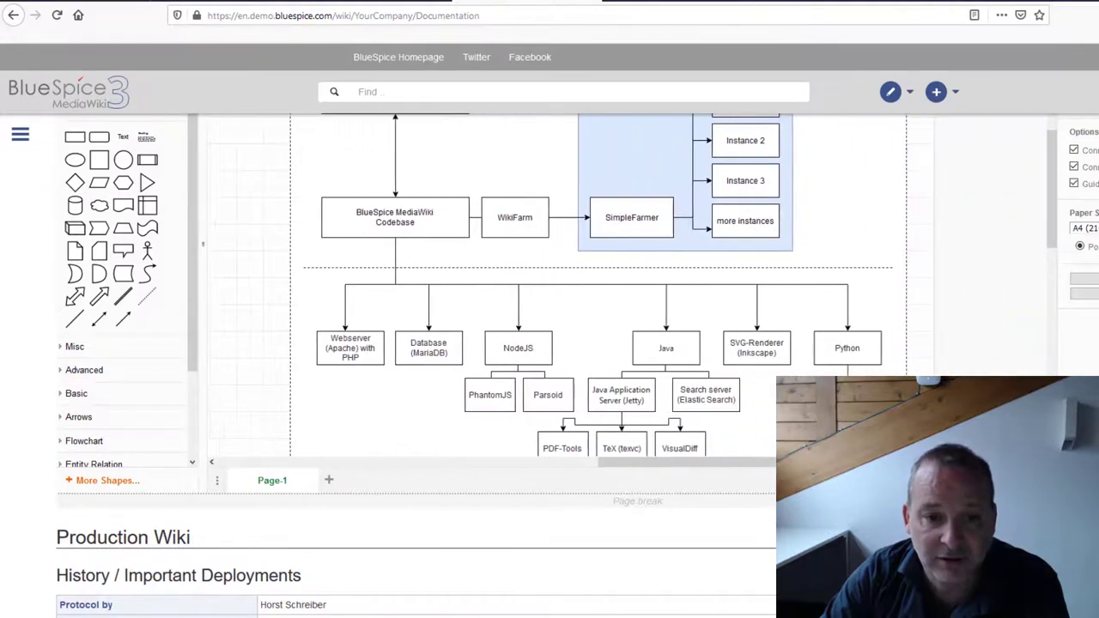
scroll(741, 469, up, 1)
scroll(596, 344, up, 5)
scroll(595, 344, down, 2)
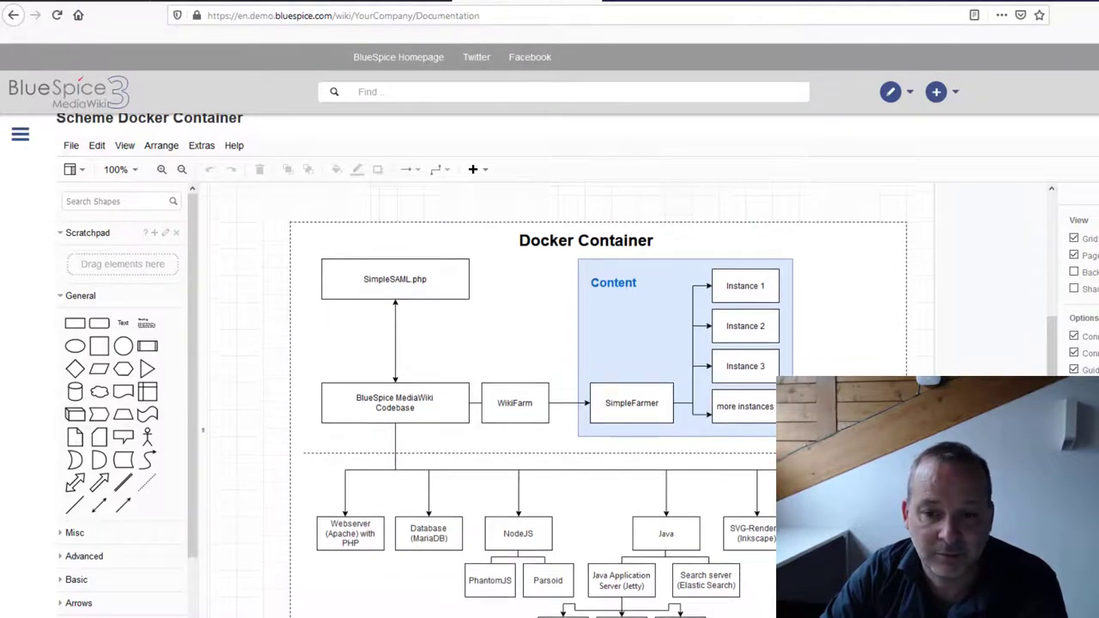
scroll(566, 413, up, 1)
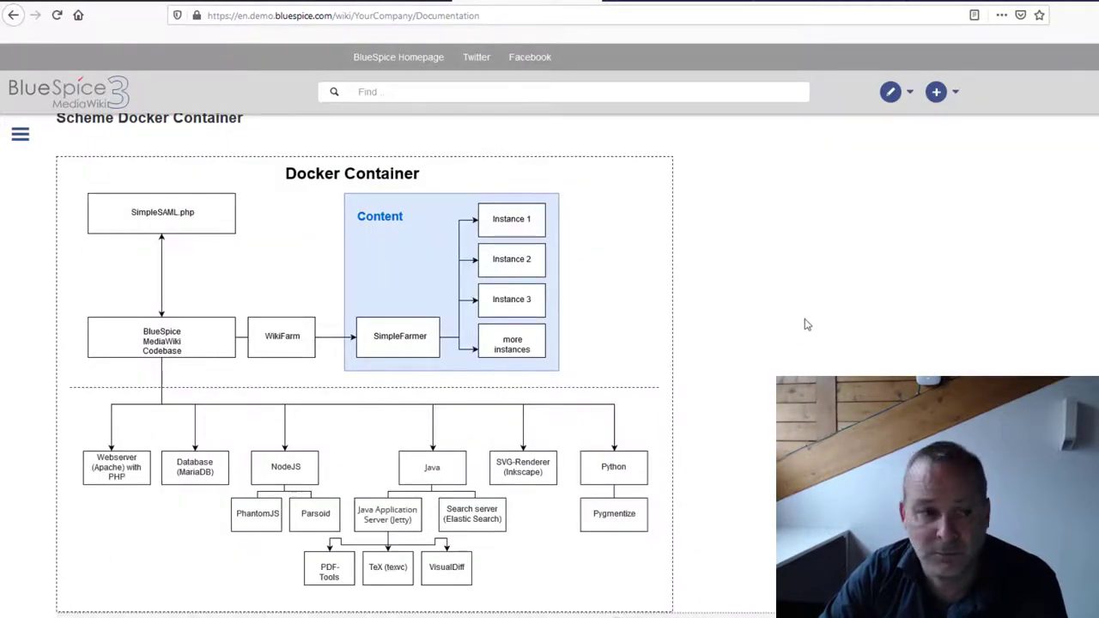
Open the Production Wiki's Docker IP section for visual editing and bring up the settings of its daemon.json code block
scroll(798, 336, down, 3)
scroll(794, 338, down, 10)
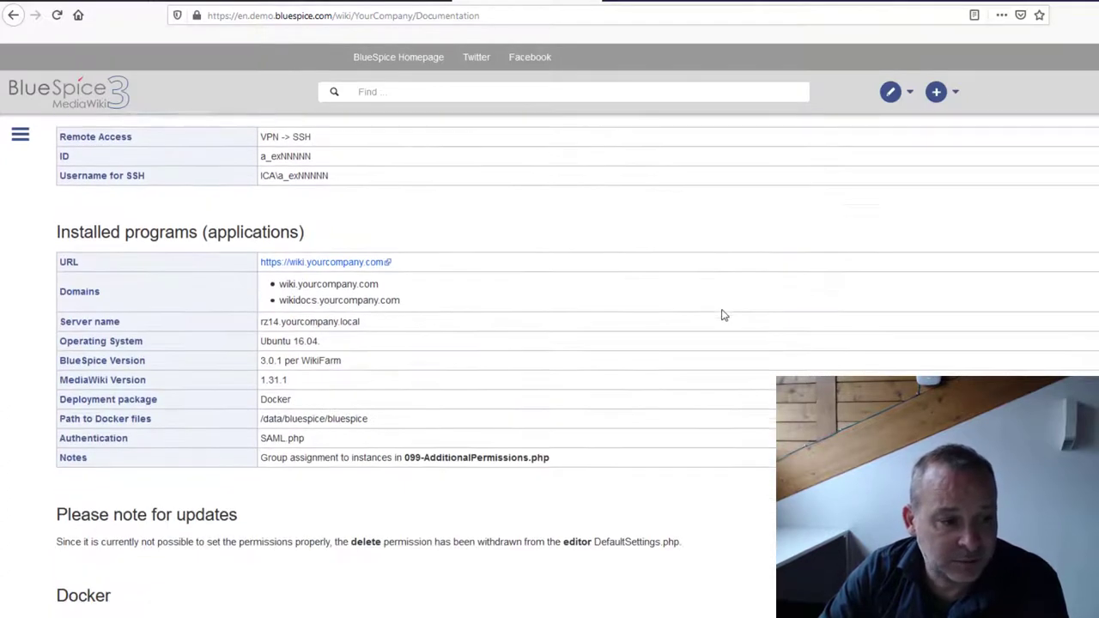
scroll(712, 311, down, 1)
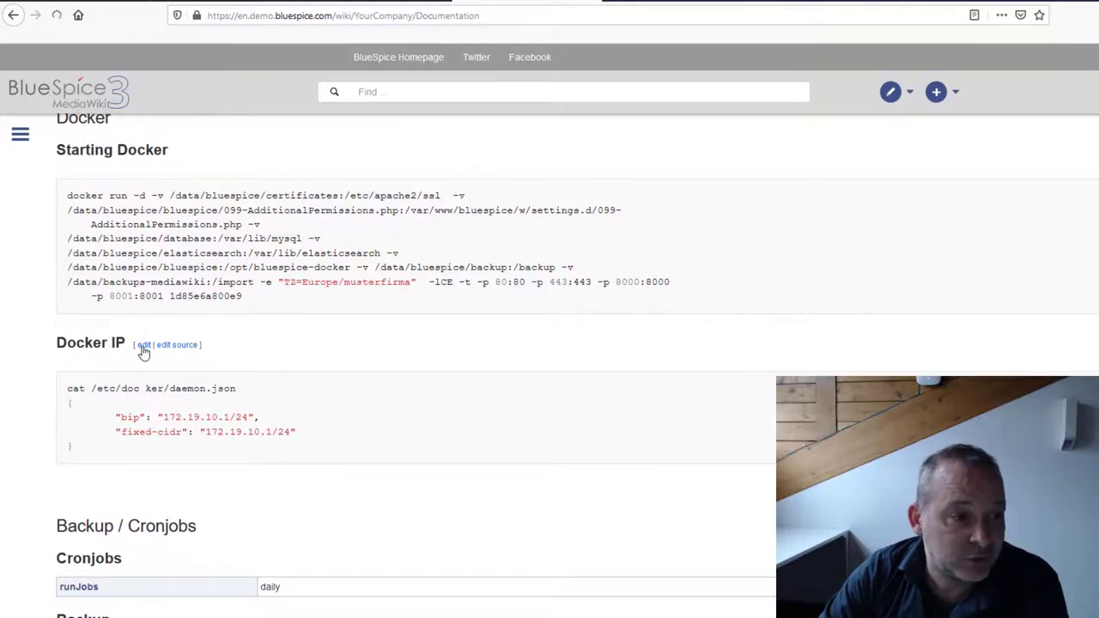
click(144, 346)
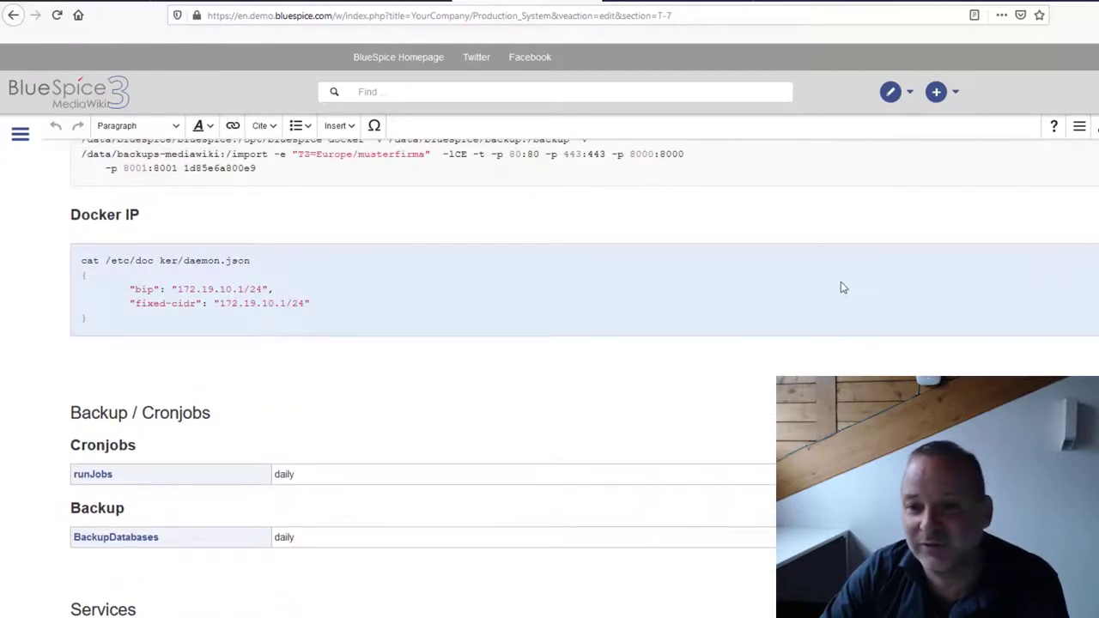
click(842, 288)
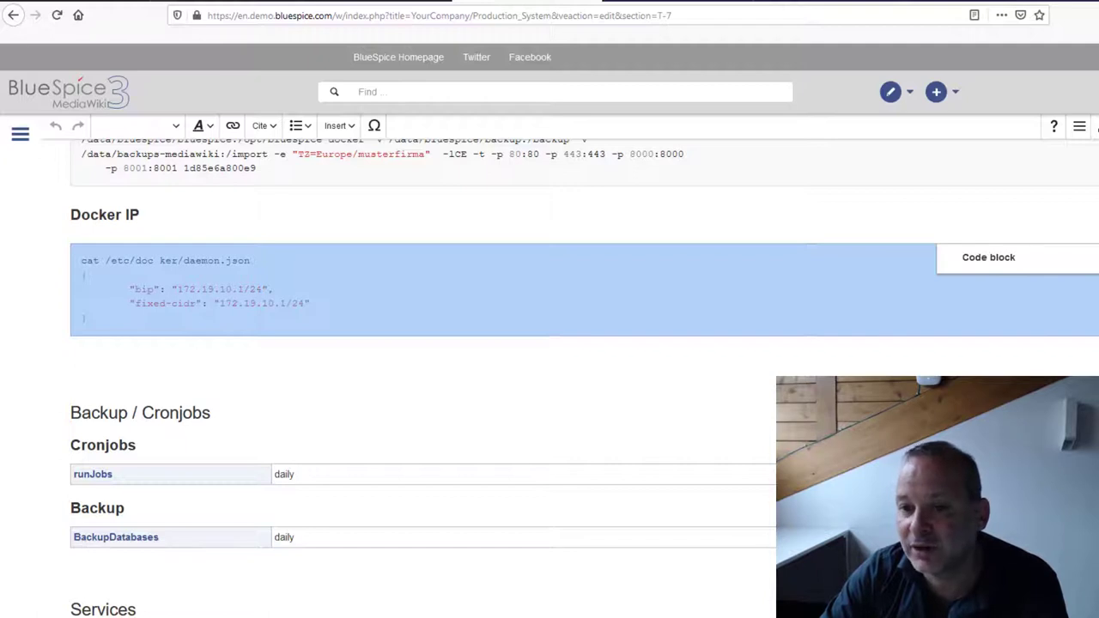
click(989, 257)
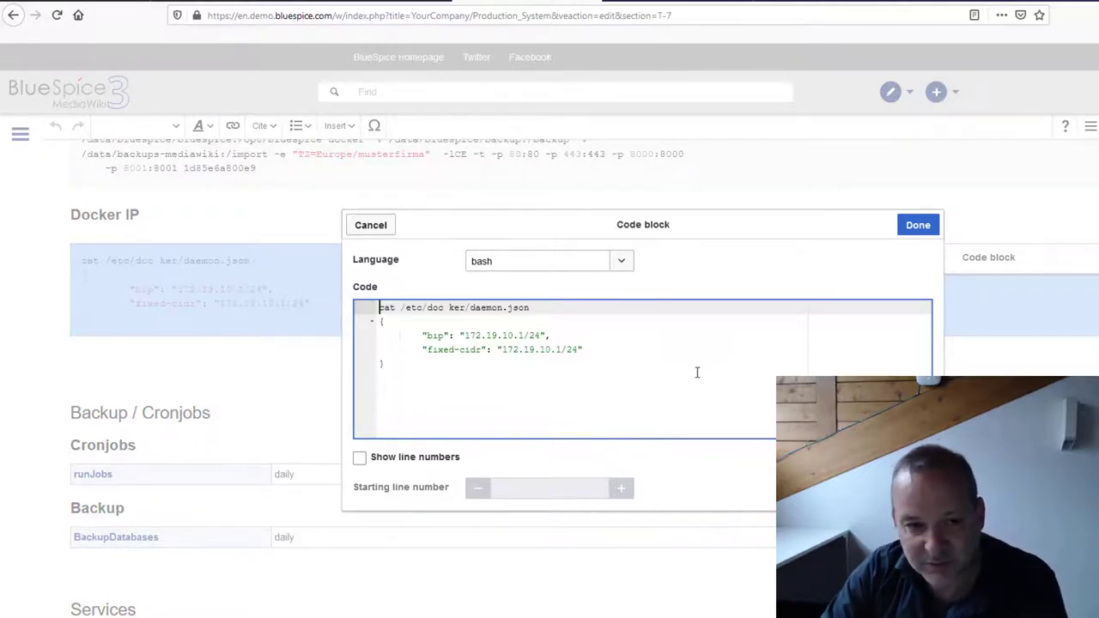
Try php as the daemon.json code block's highlighting language and set it back to bash
click(622, 262)
click(621, 264)
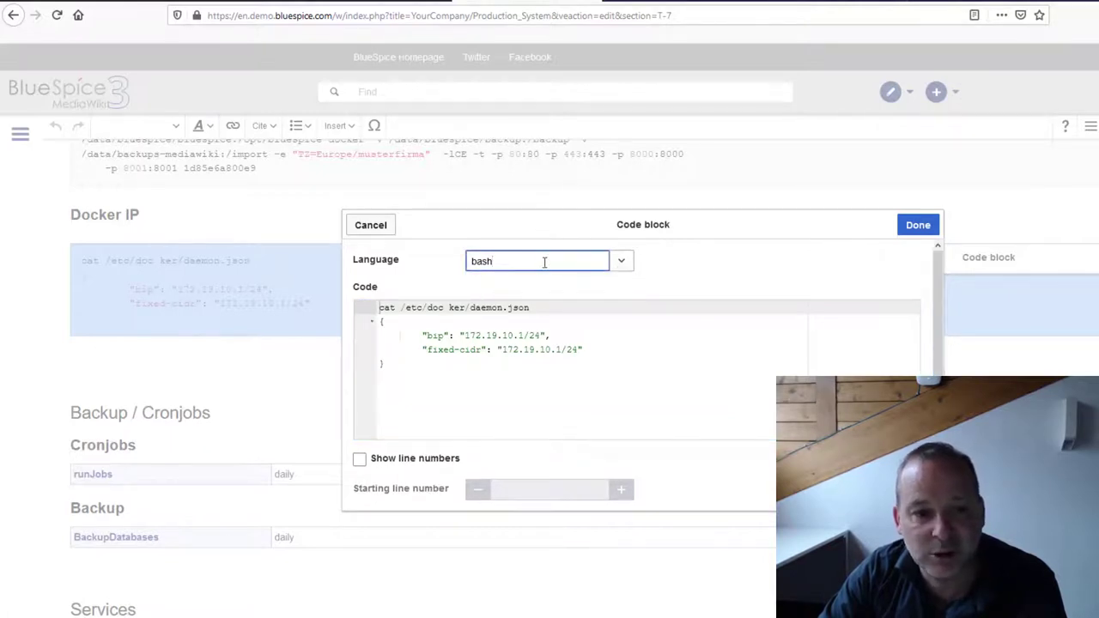
drag(545, 262, 428, 252)
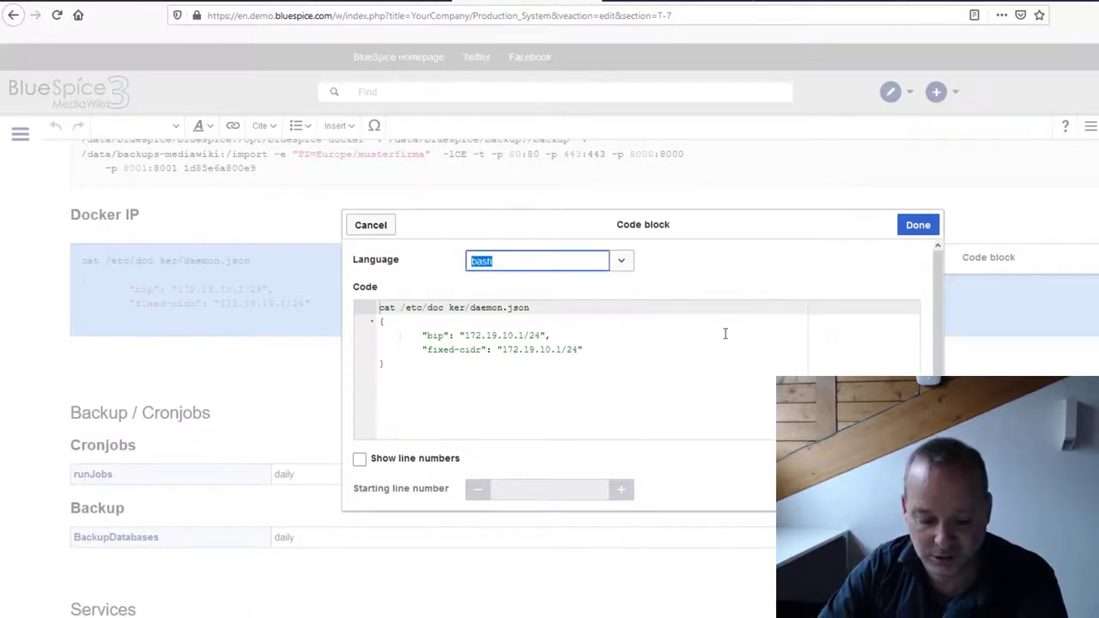
text(php)
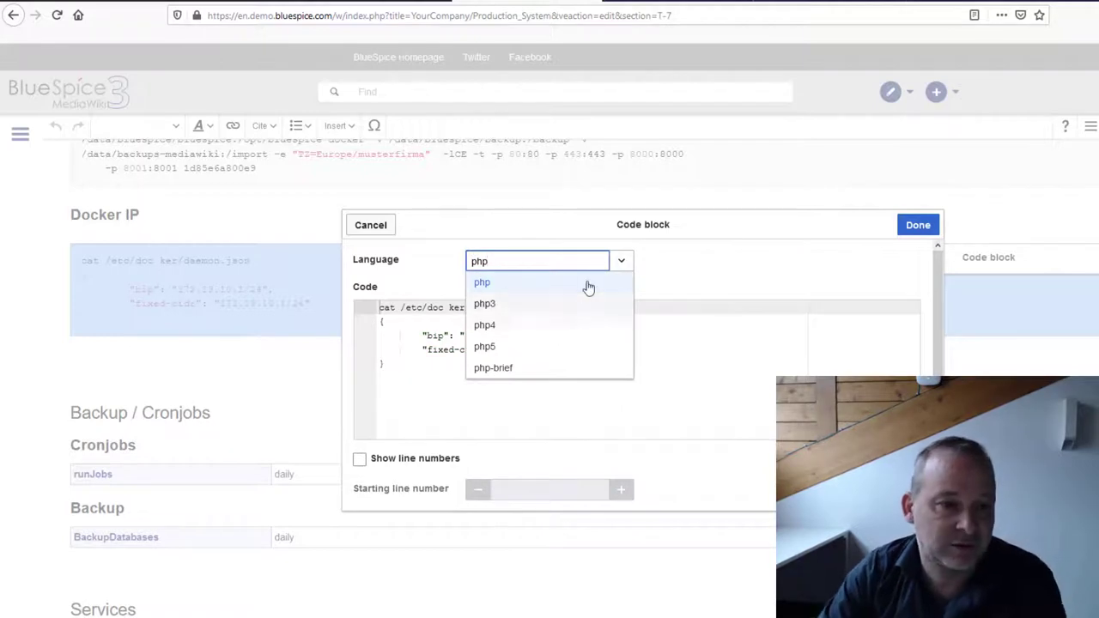
key(BackSpace)
key(BackSpace)
key(BackSpace)
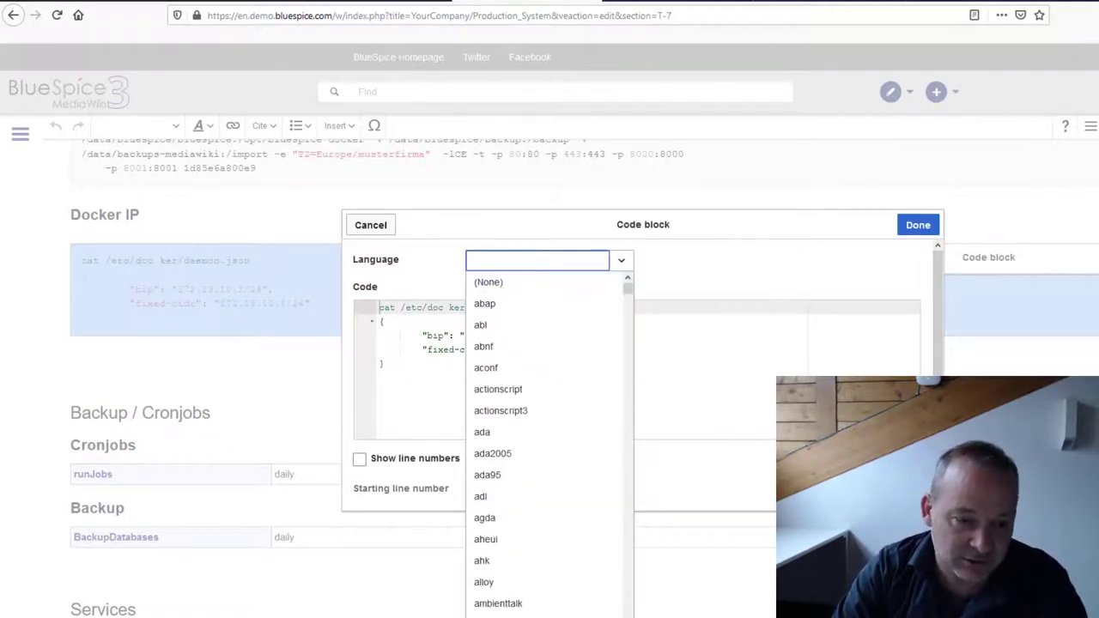
text(bash)
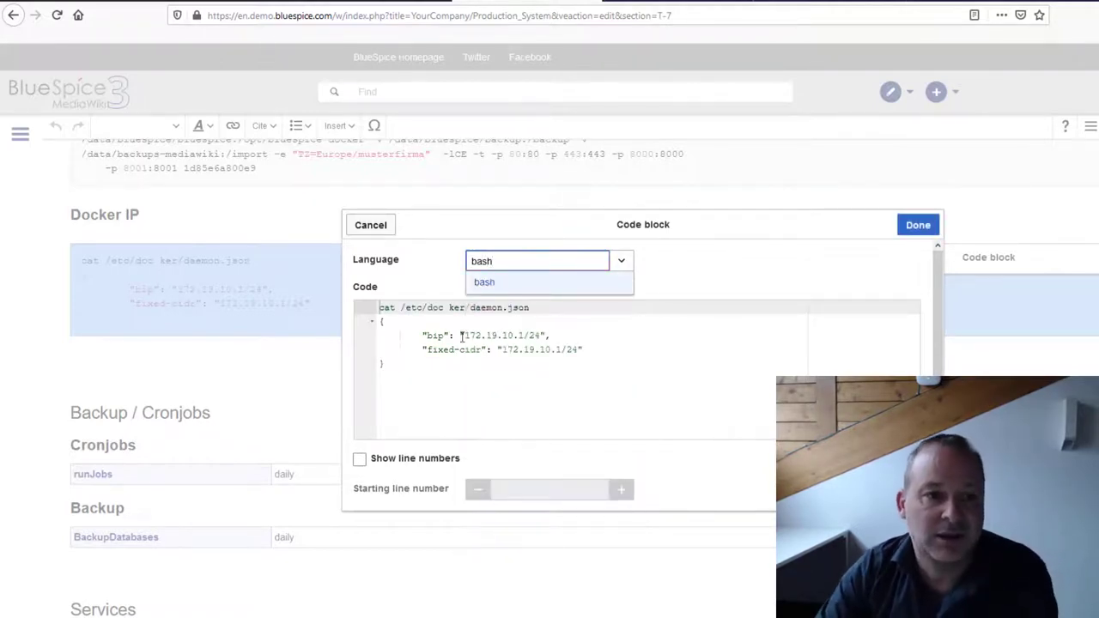
click(565, 289)
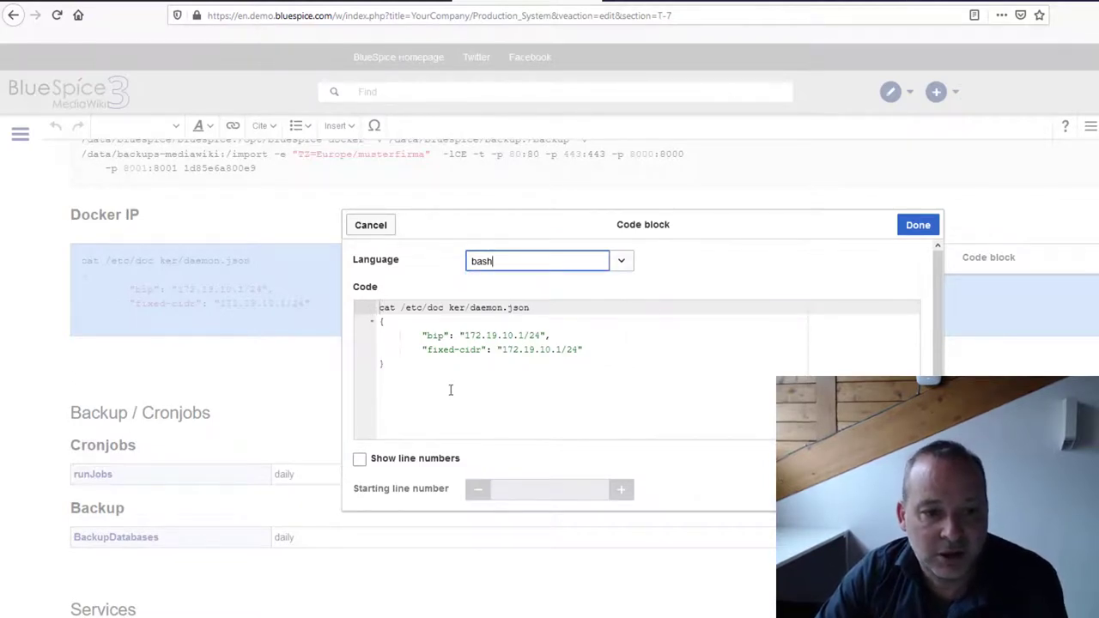
Turn on line numbers for the daemon.json code block, apply the change and save the Production System page
click(360, 460)
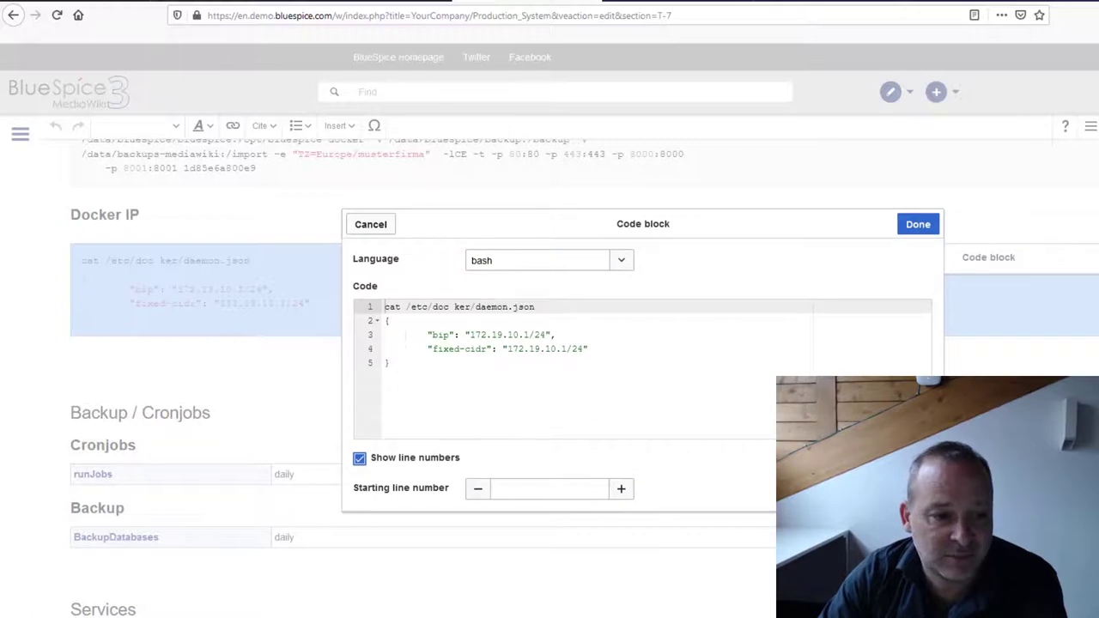
click(918, 224)
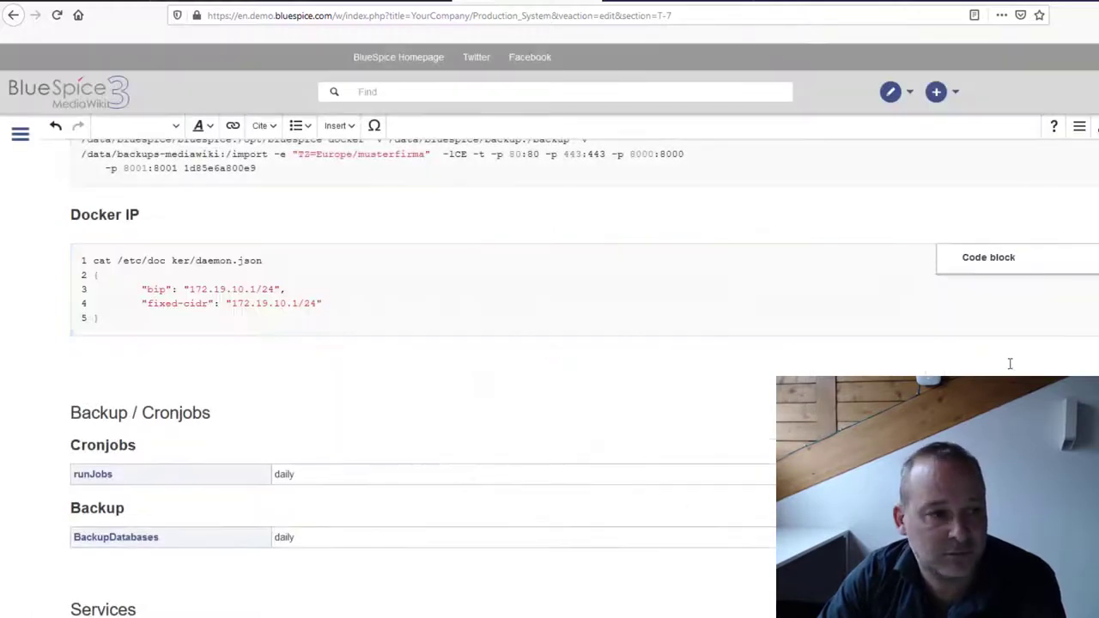
key(alt+shift+s)
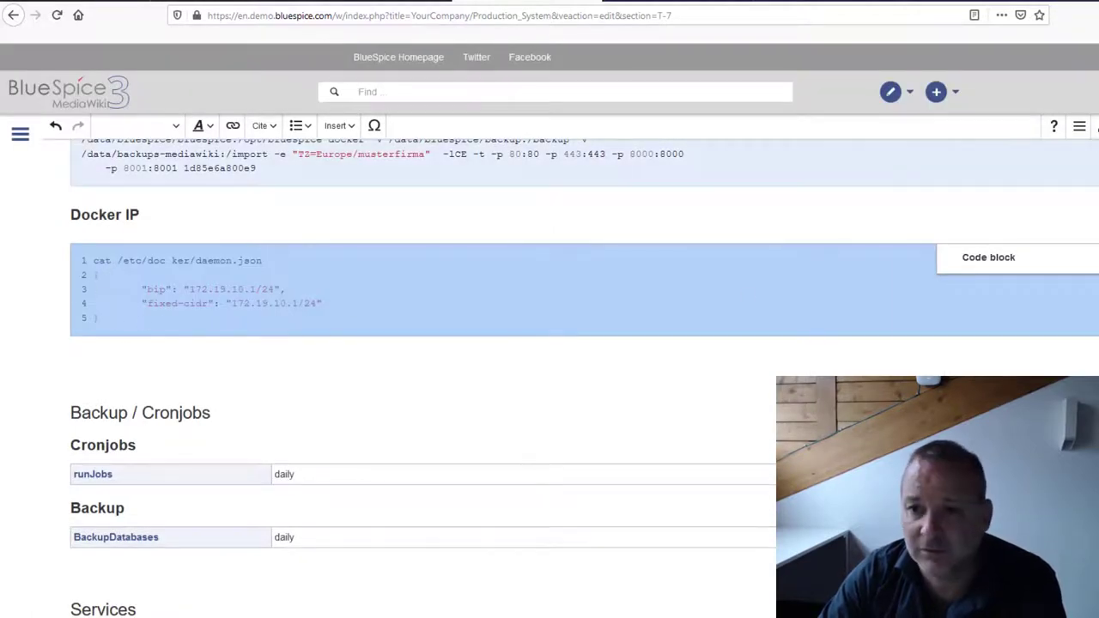
key(Return)
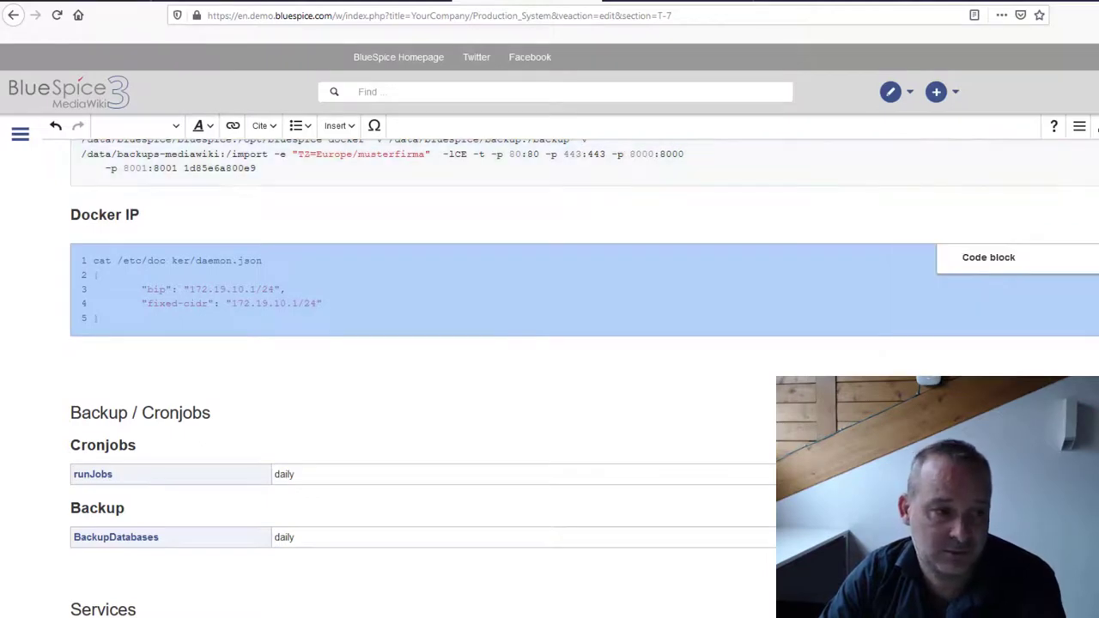
scroll(412, 360, down, 15)
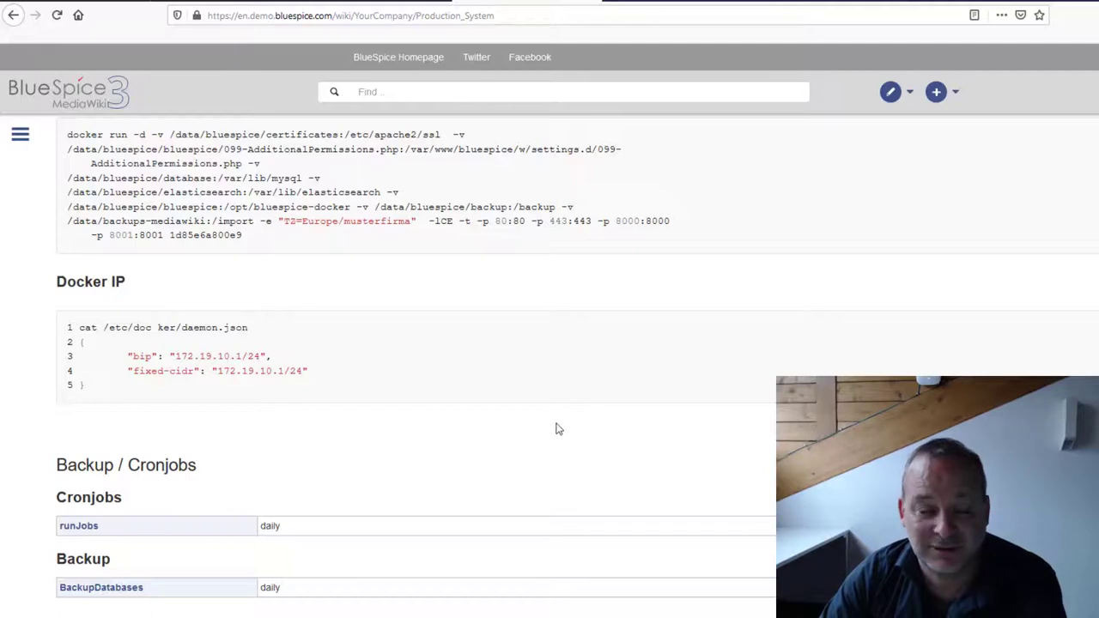
Open the Production System page in source editing, examine its wikitext from the Installation template to the Access section, and leave without changes
scroll(555, 431, up, 3)
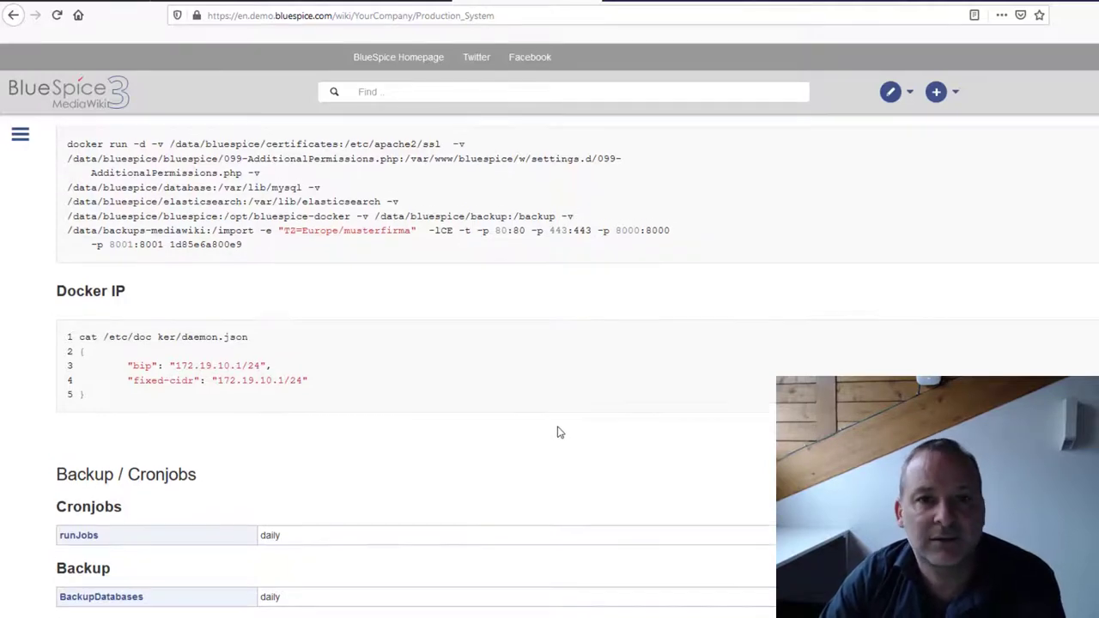
scroll(557, 432, up, 10)
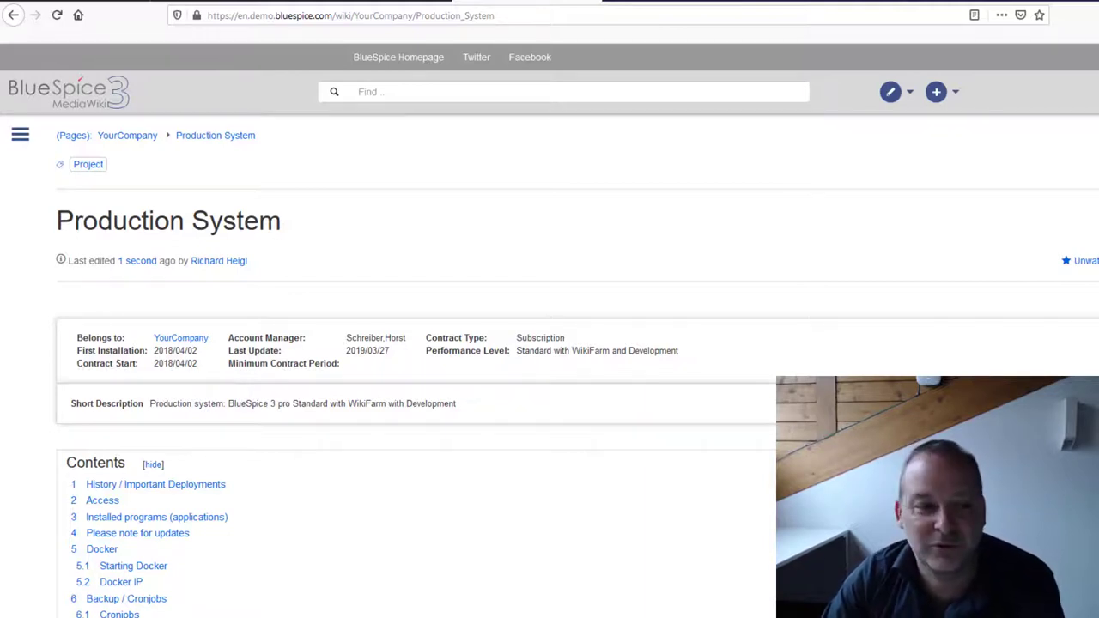
click(910, 94)
click(917, 171)
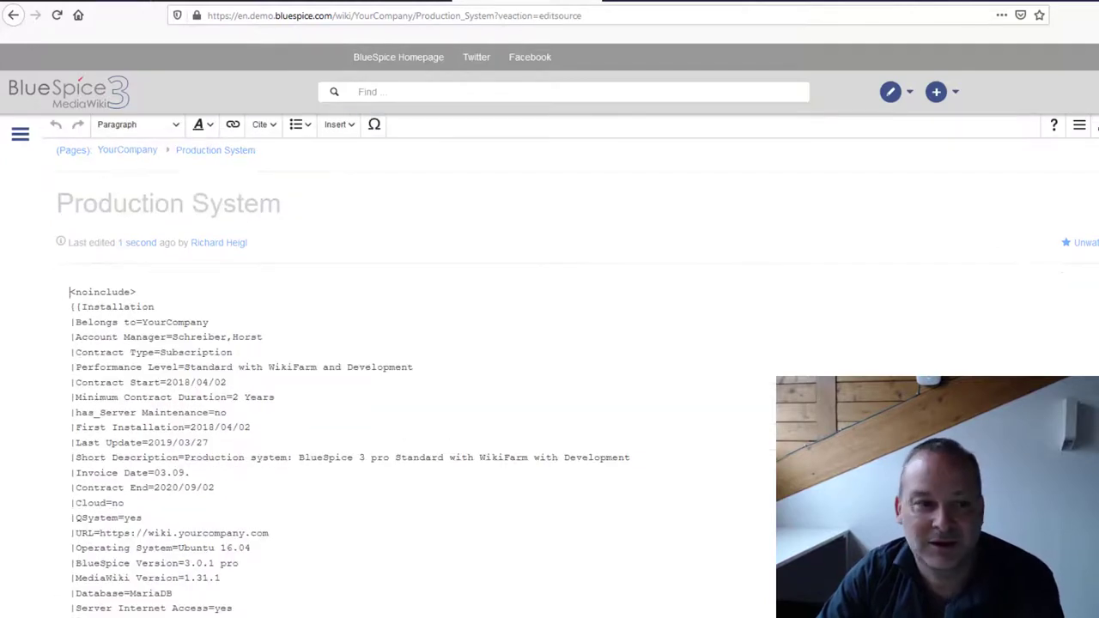
scroll(549, 370, down, 5)
scroll(550, 370, down, 6)
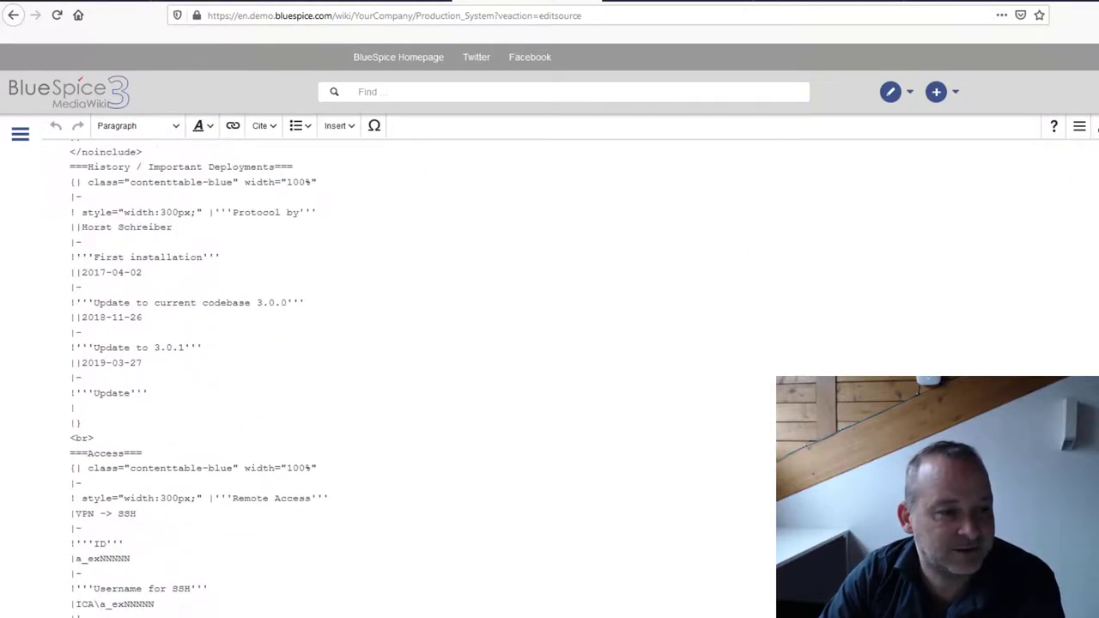
scroll(549, 370, down, 6)
scroll(550, 370, up, 9)
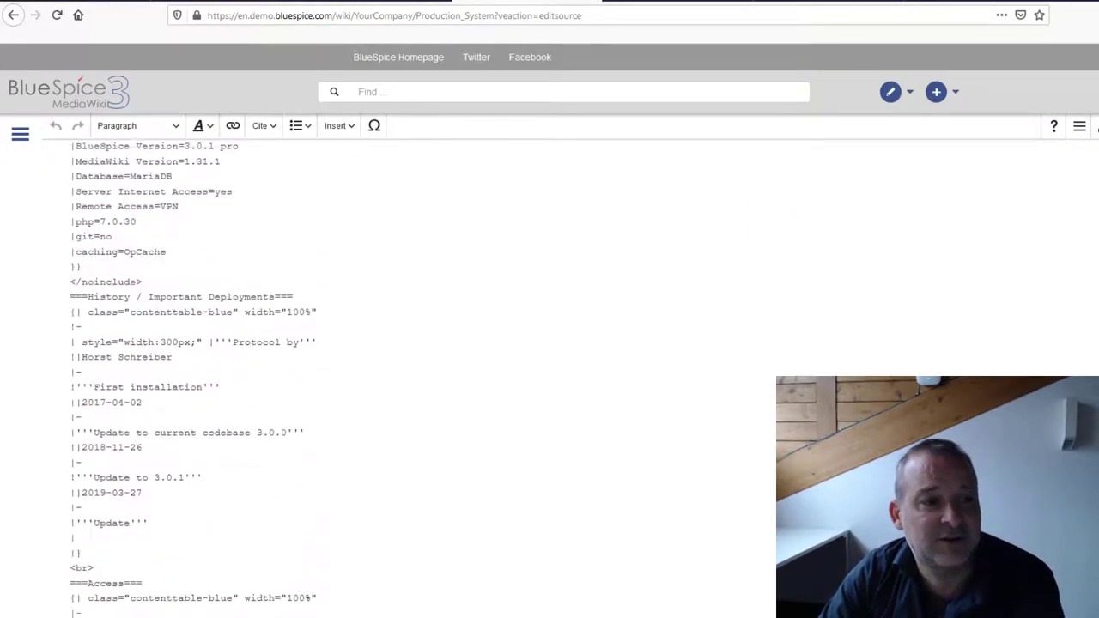
scroll(549, 369, up, 8)
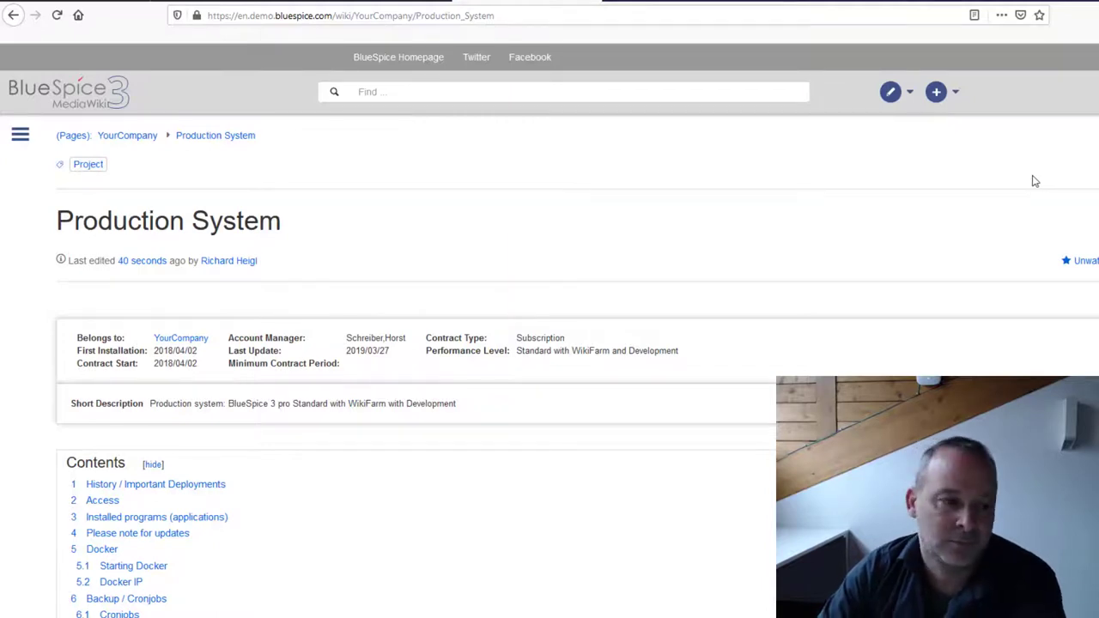
Export the Production System page as a PDF and open the file with Microsoft Edge
scroll(758, 311, down, 3)
scroll(758, 311, up, 3)
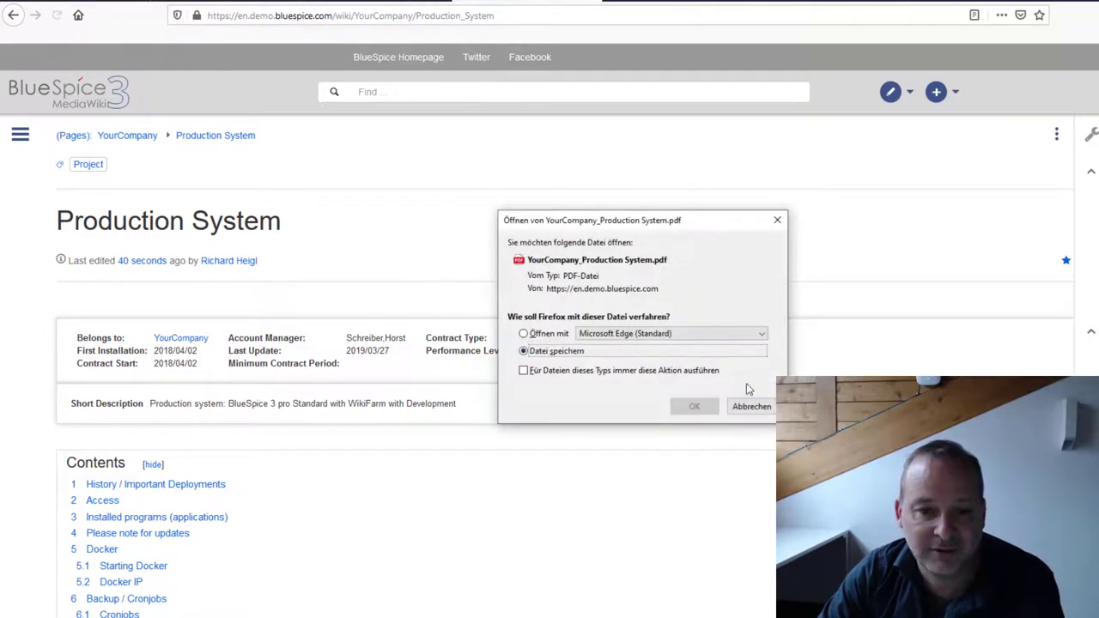
click(560, 340)
click(694, 407)
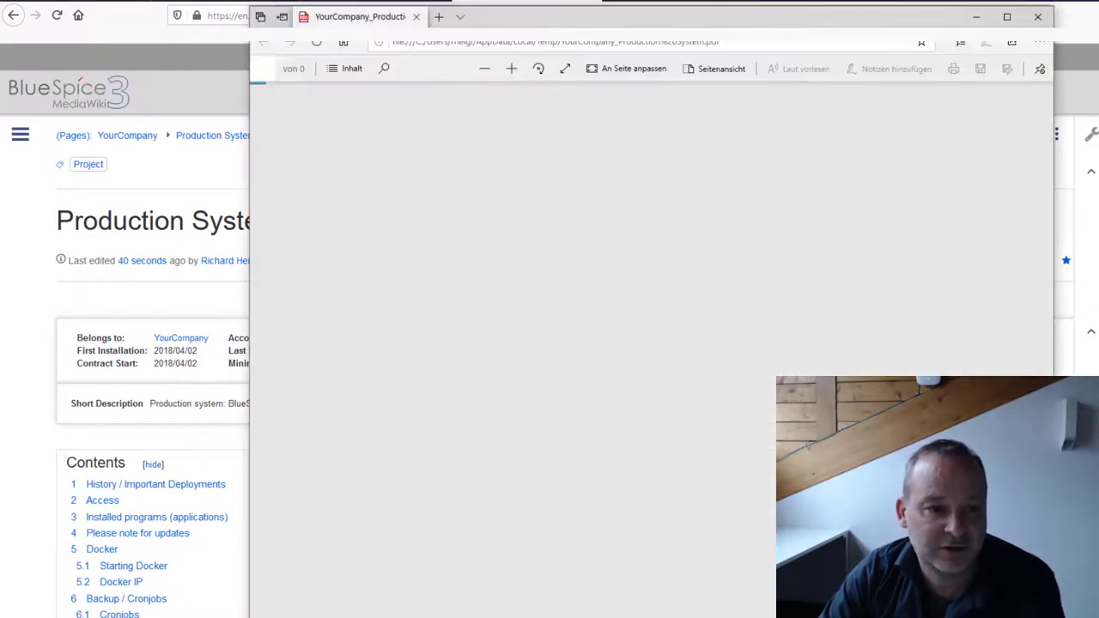
Look through all pages of the exported Production System PDF and close it
scroll(959, 351, down, 10)
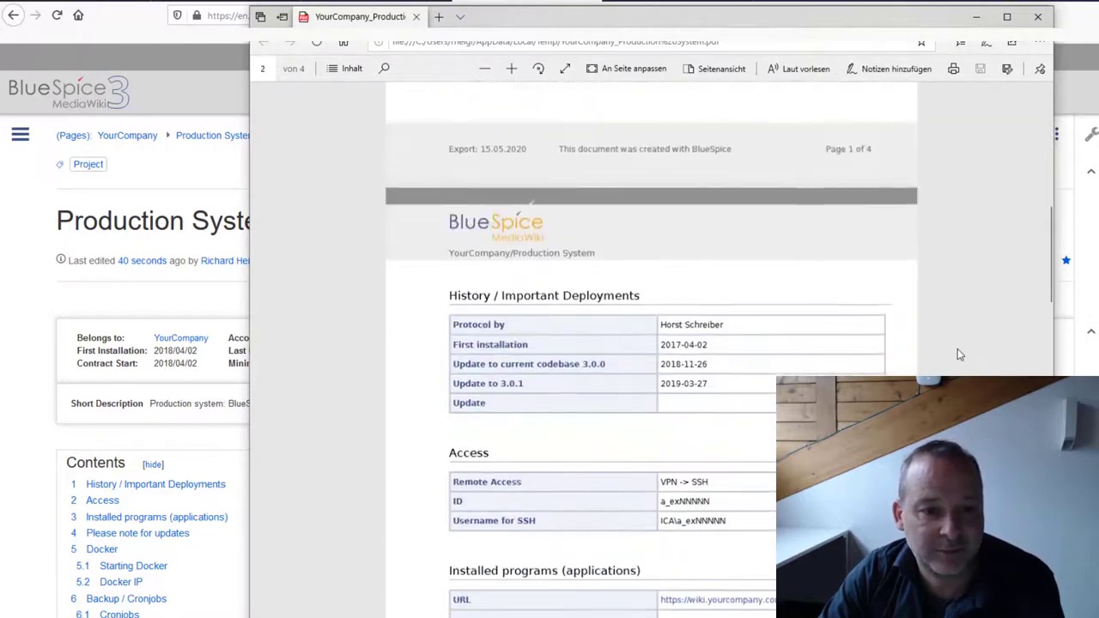
scroll(939, 352, down, 10)
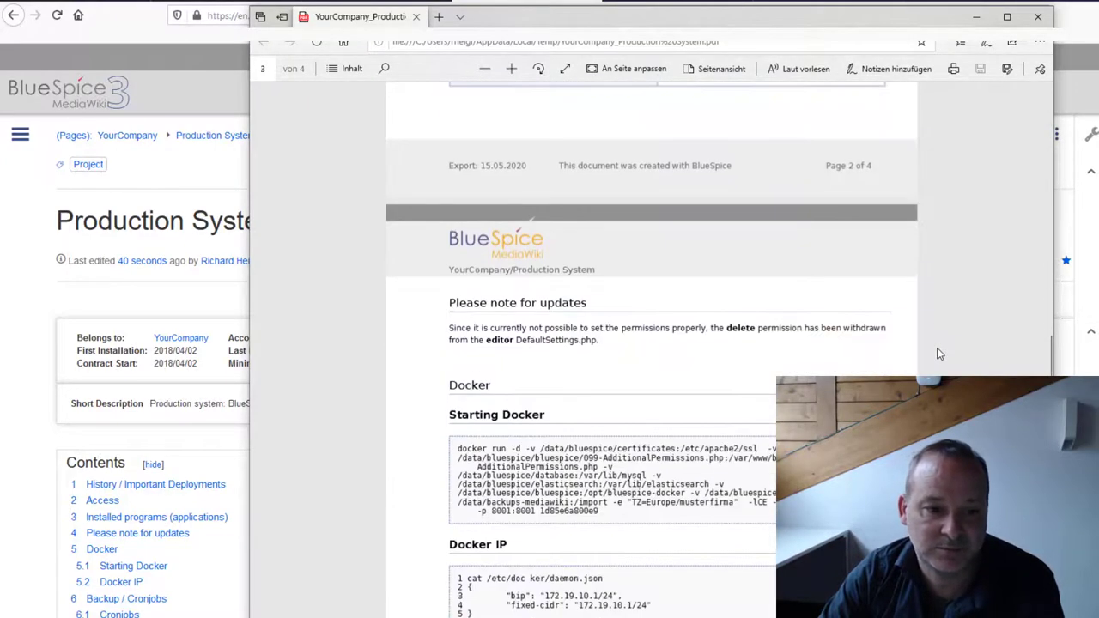
scroll(938, 350, up, 15)
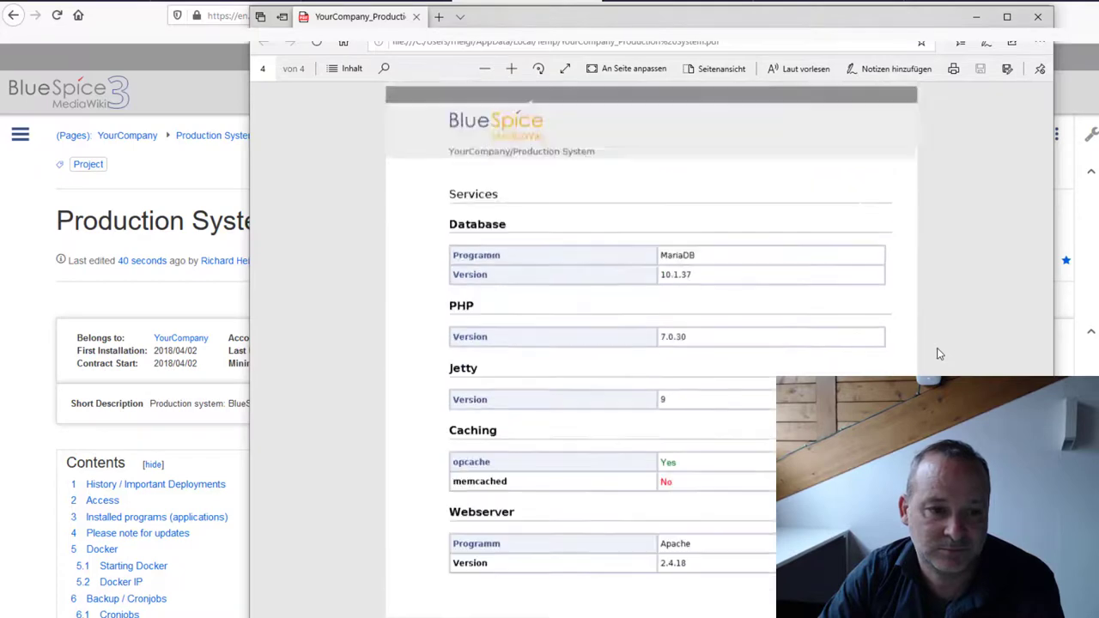
scroll(930, 347, up, 2)
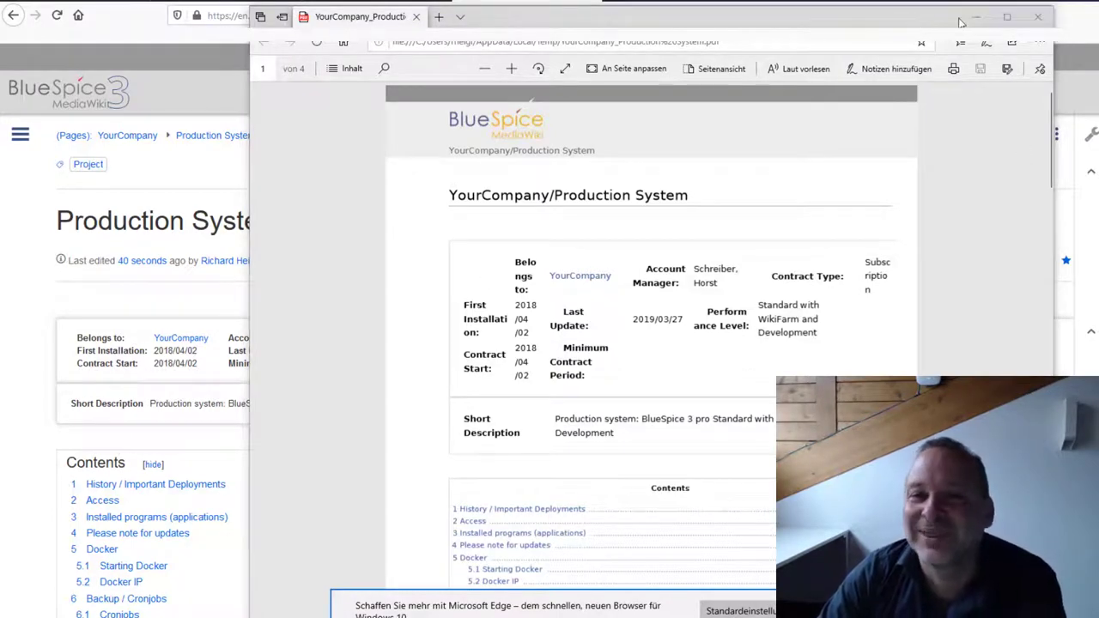
click(1039, 18)
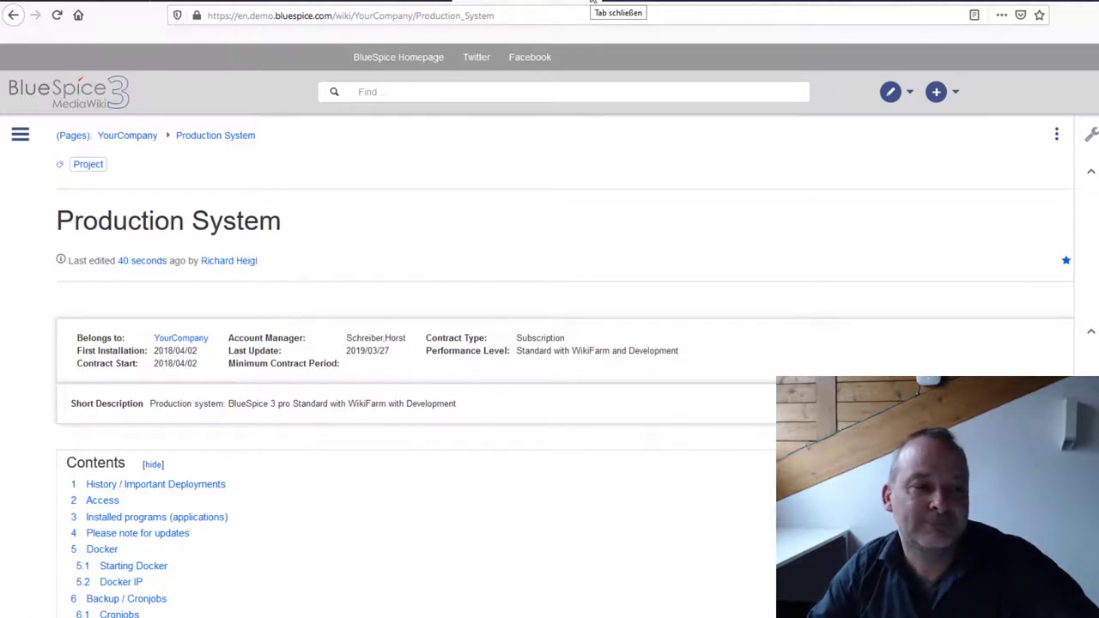
Return to the YourCompany customer page, and switch to the Minutes page to examine its Jour fixe section
click(138, 136)
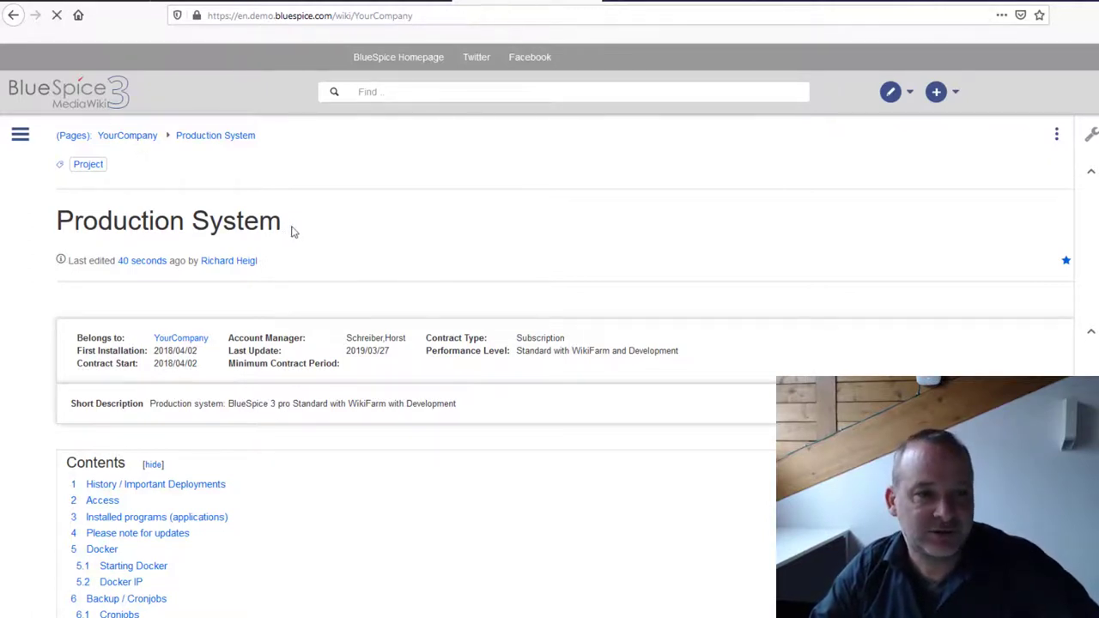
scroll(187, 426, down, 1)
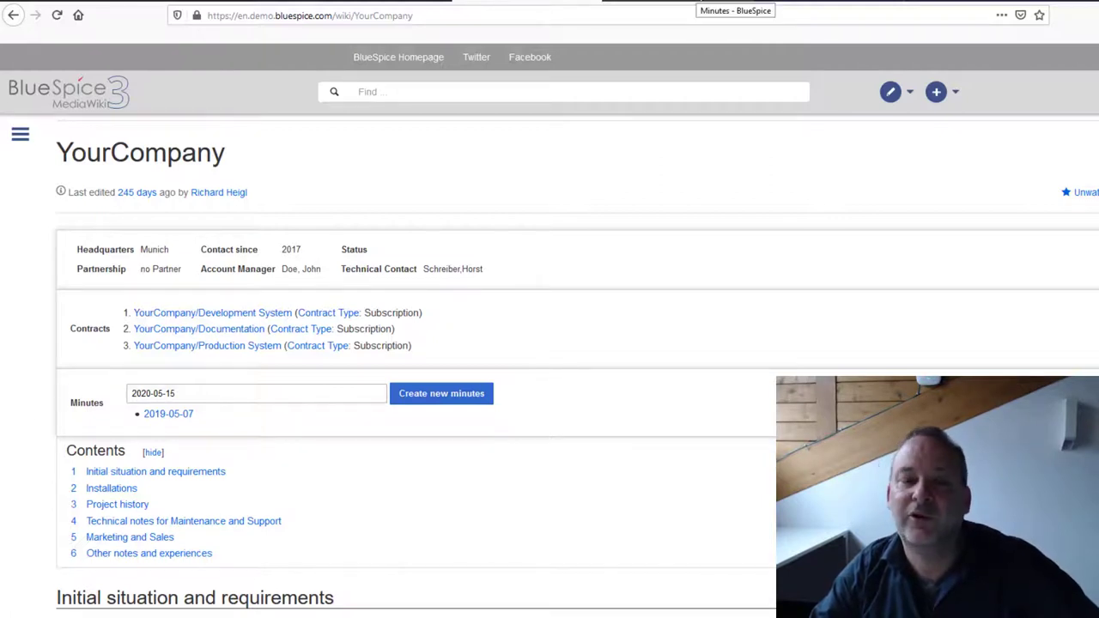
click(700, 5)
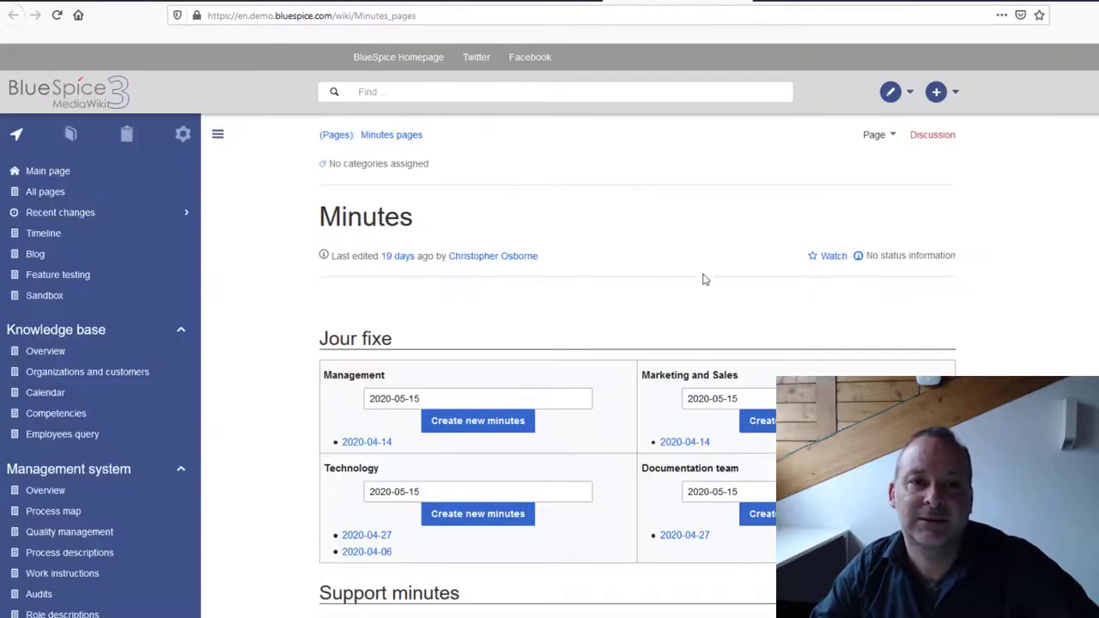
scroll(681, 216, down, 2)
scroll(677, 216, up, 2)
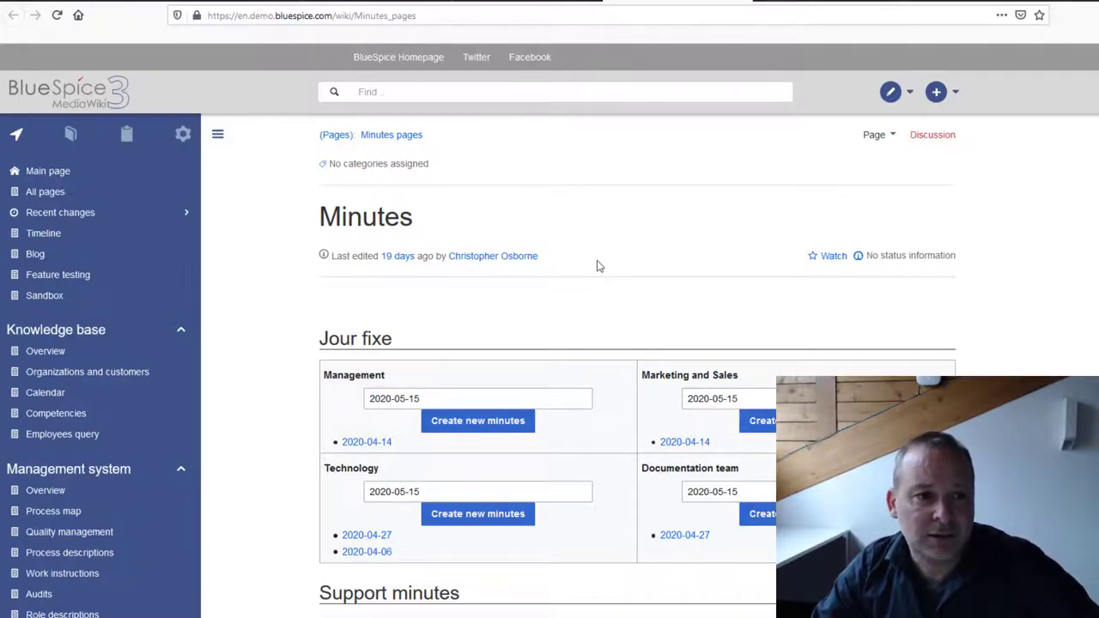
scroll(211, 265, down, 2)
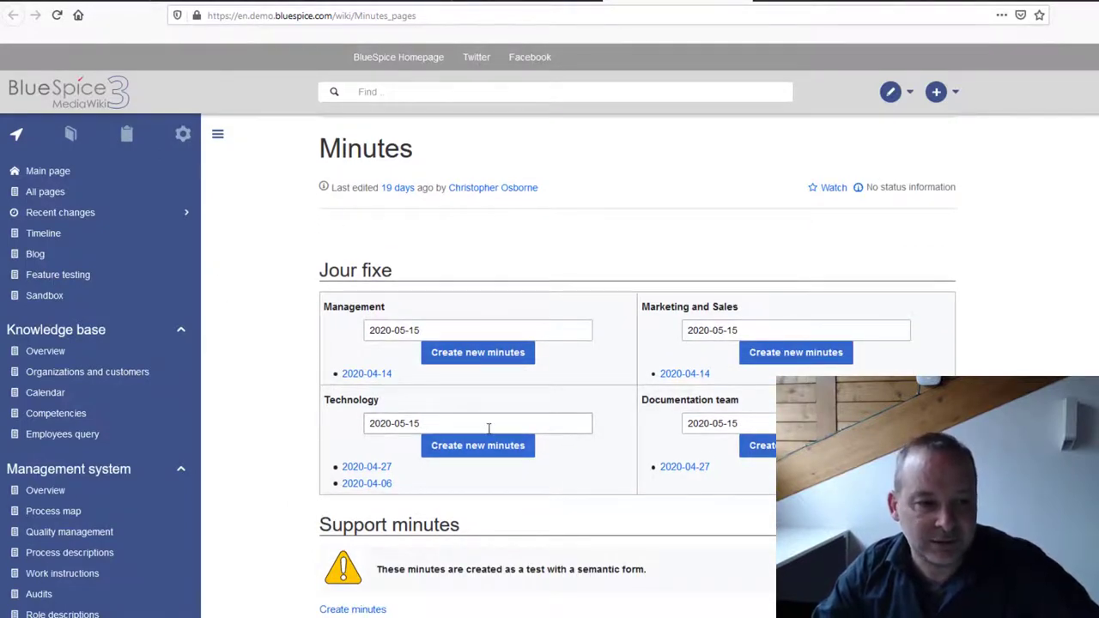
Start new Technology minutes dated 2020-05-15 and look over the preloaded template's tables in visual editing
triple_click(433, 423)
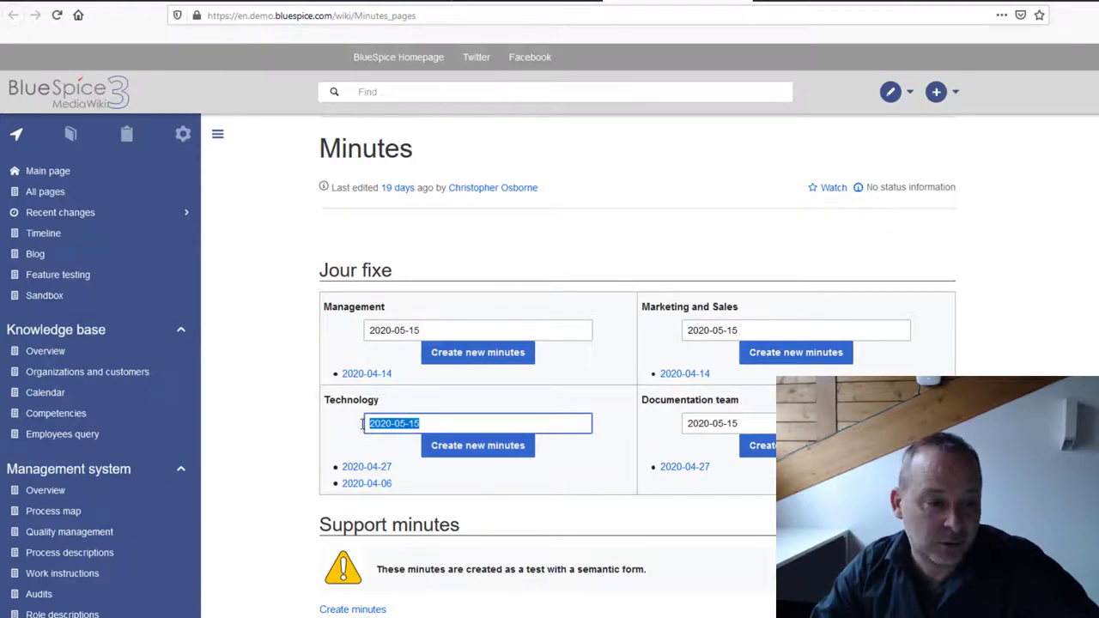
click(435, 423)
drag(435, 424, 370, 423)
click(474, 427)
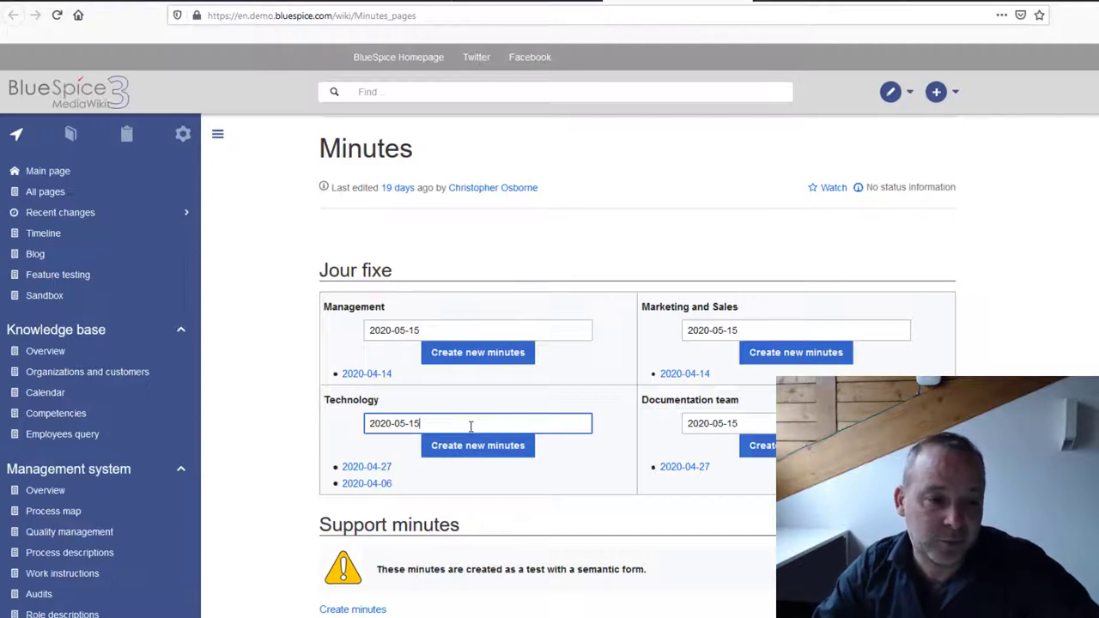
right_click(471, 444)
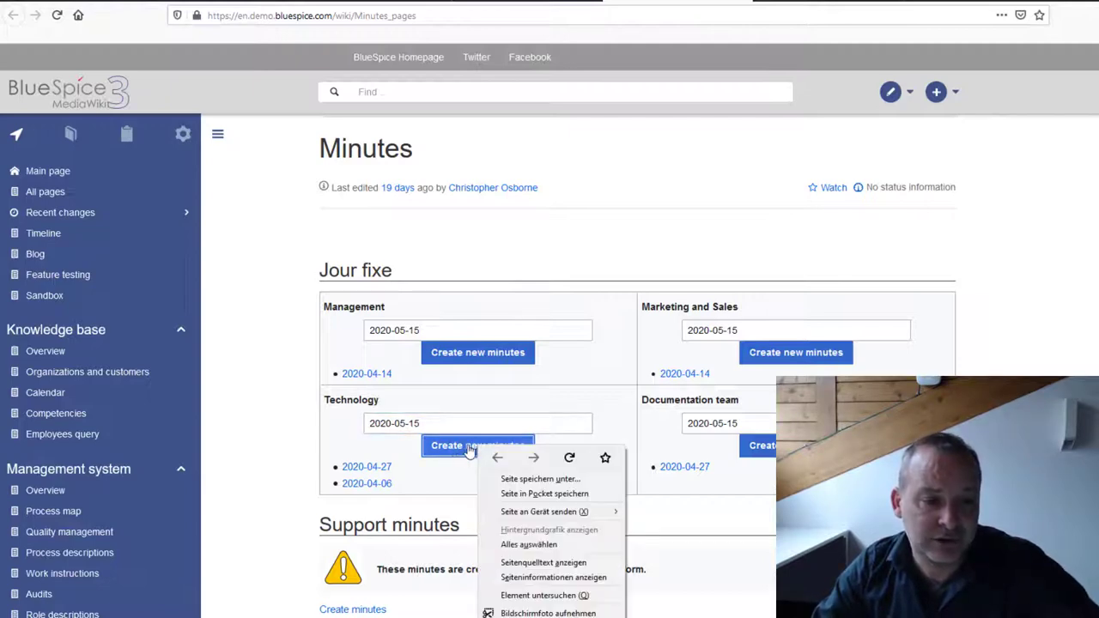
click(462, 453)
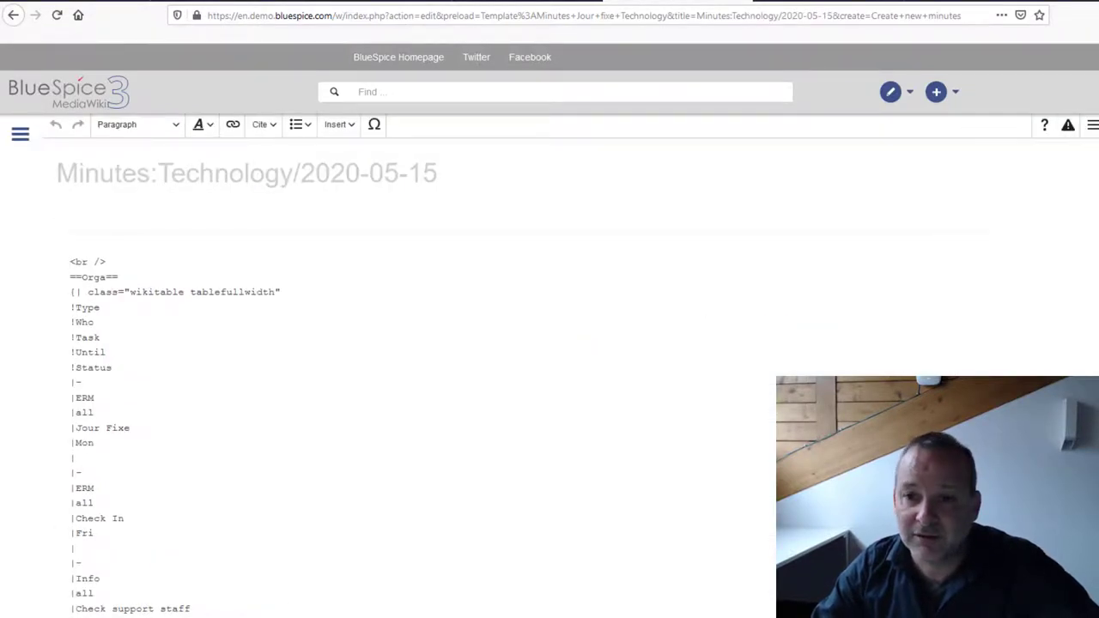
scroll(417, 421, down, 2)
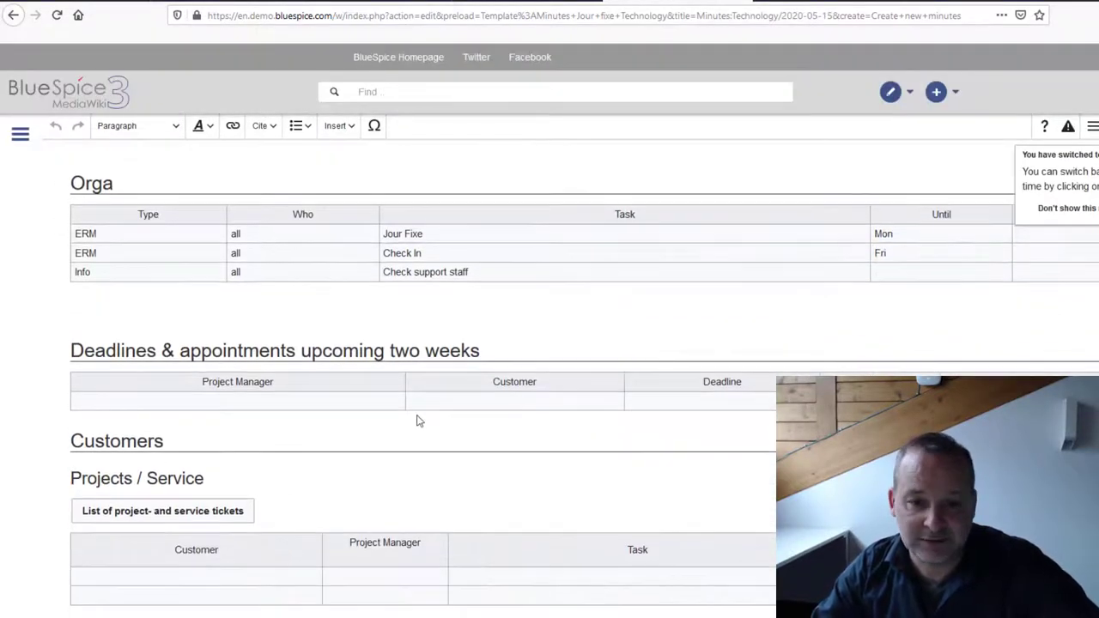
scroll(624, 559, up, 2)
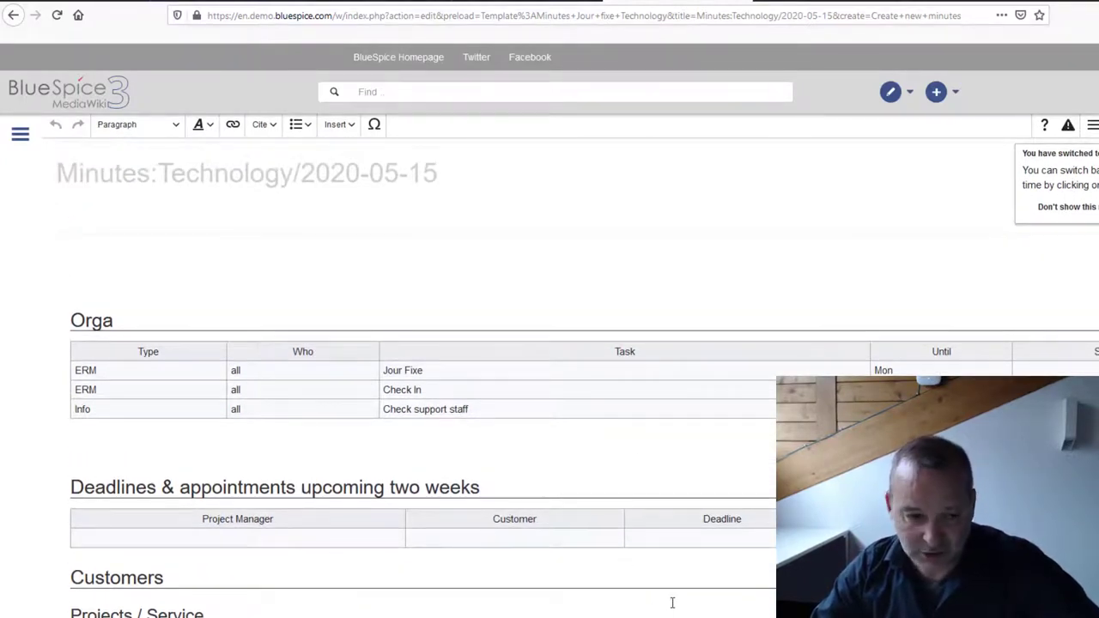
Enter the project manager's initials and customer YC in the empty row of the Deadlines & appointments table
scroll(657, 553, down, 1)
scroll(407, 496, down, 2)
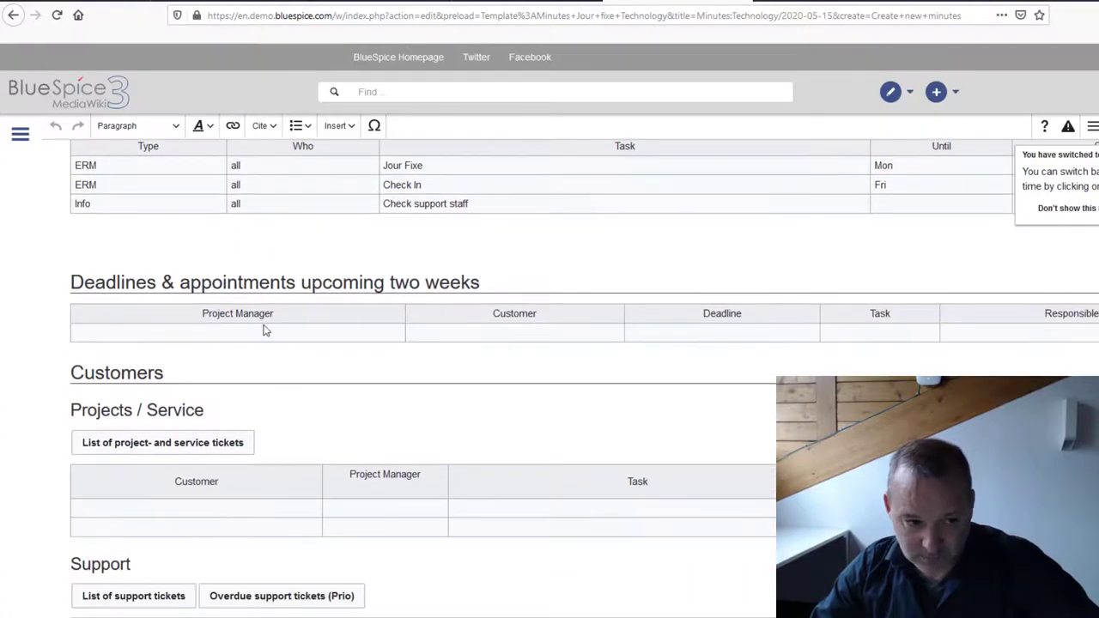
click(268, 337)
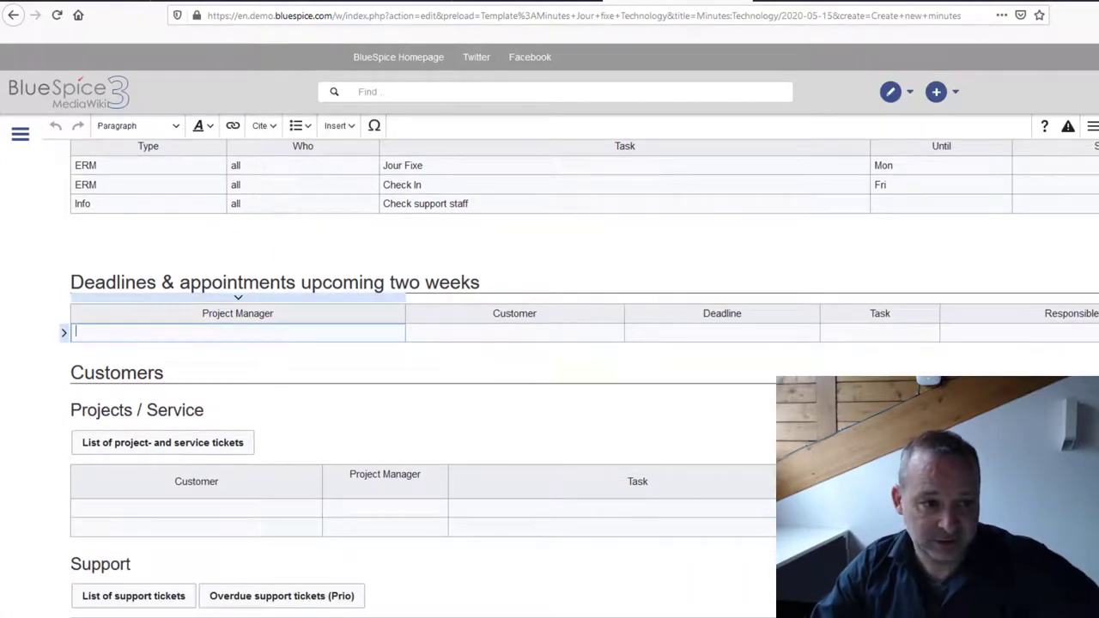
text(RH)
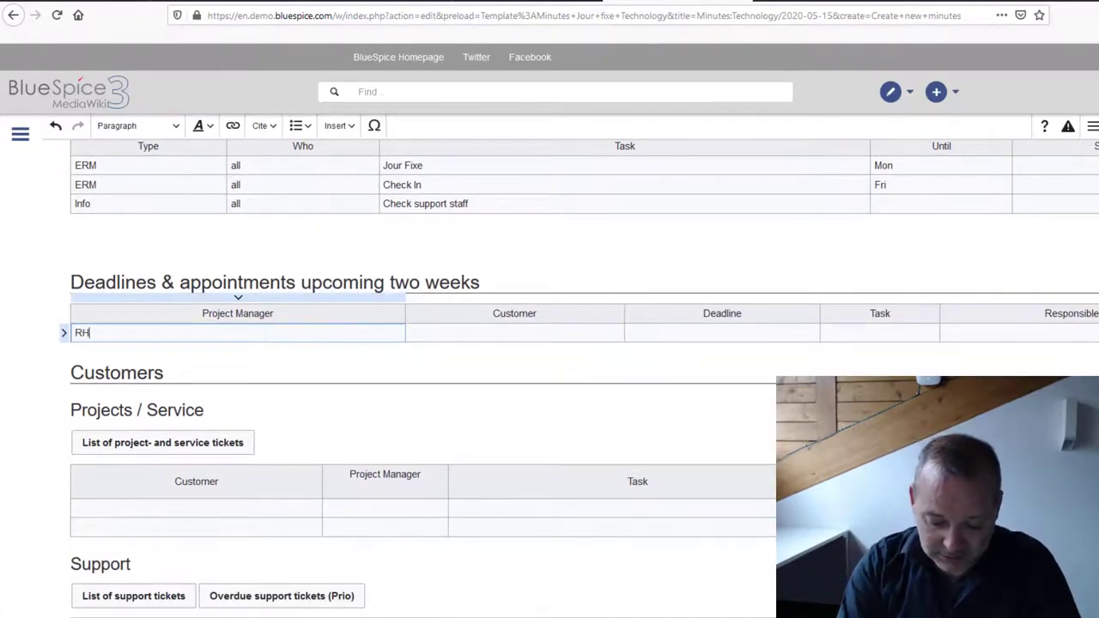
click(554, 339)
click(551, 340)
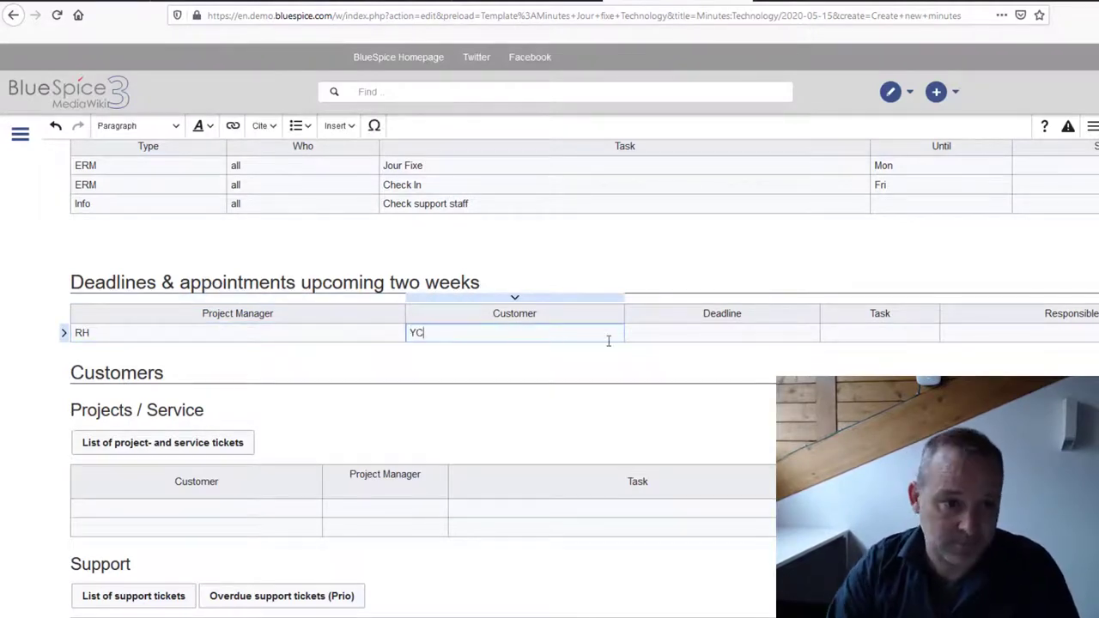
Set the deadline in the same row to 15.5.2020 and save the new Technology minutes page
click(793, 336)
click(791, 337)
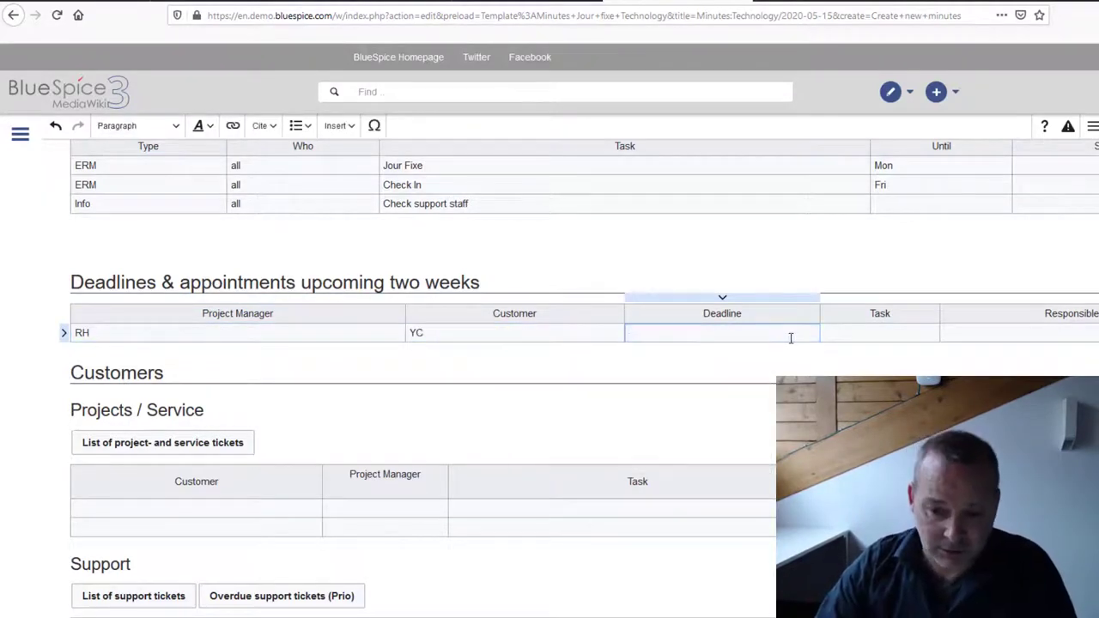
text(15.5)
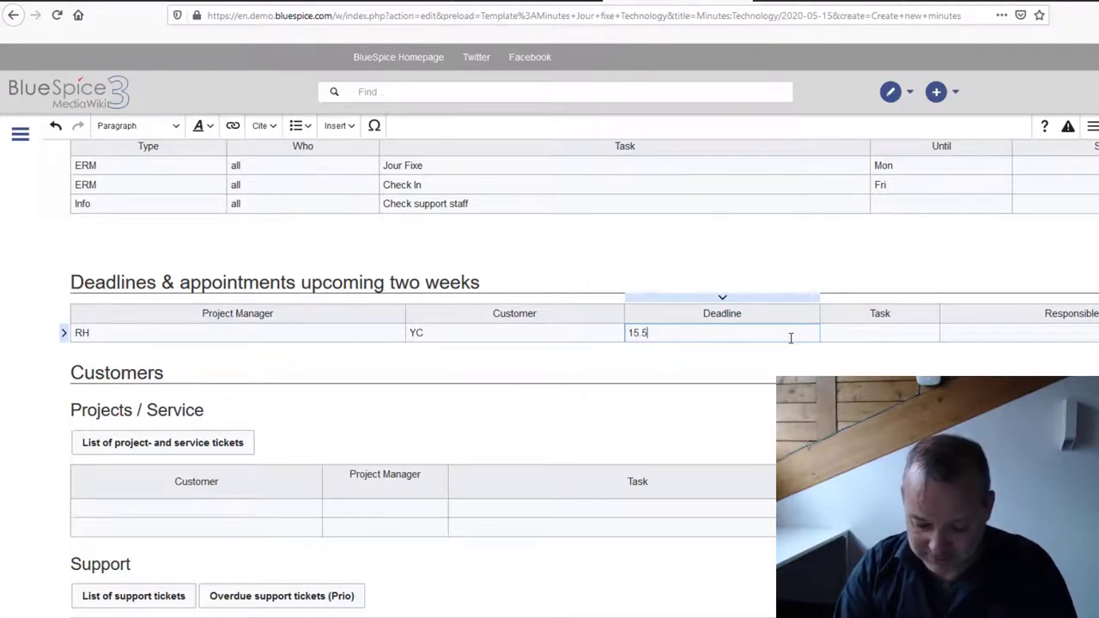
text(.2020)
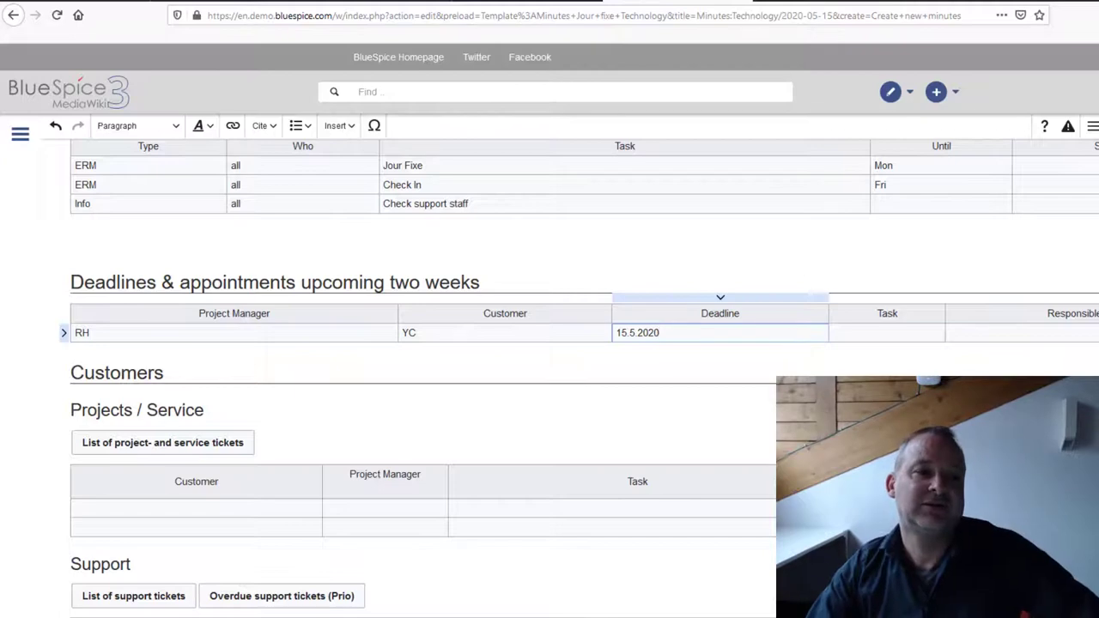
key(ctrl+alt+s)
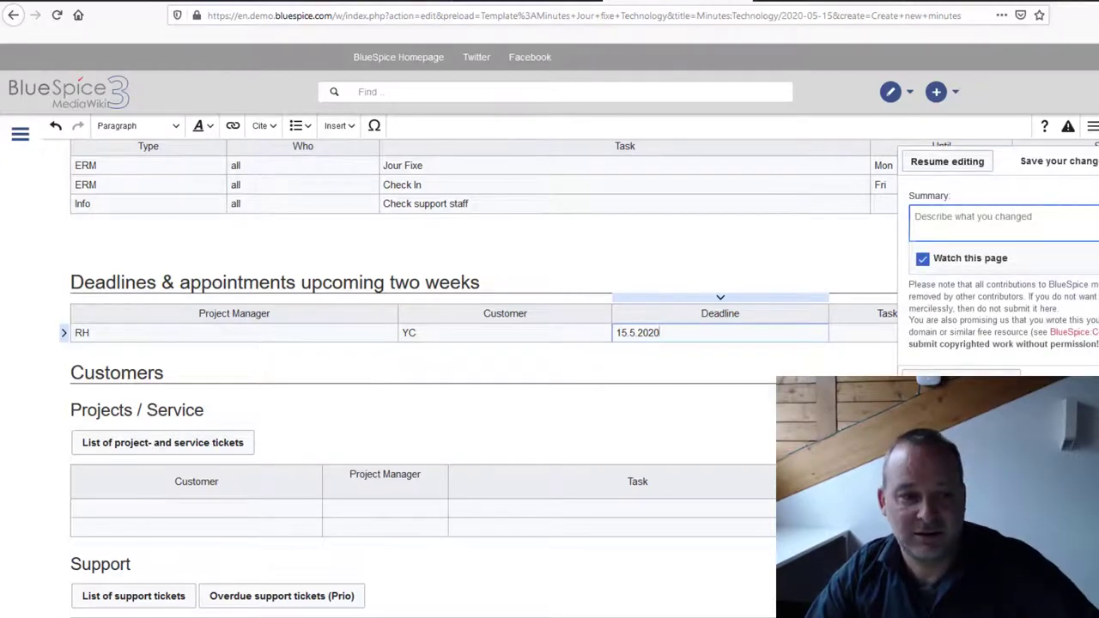
key(Return)
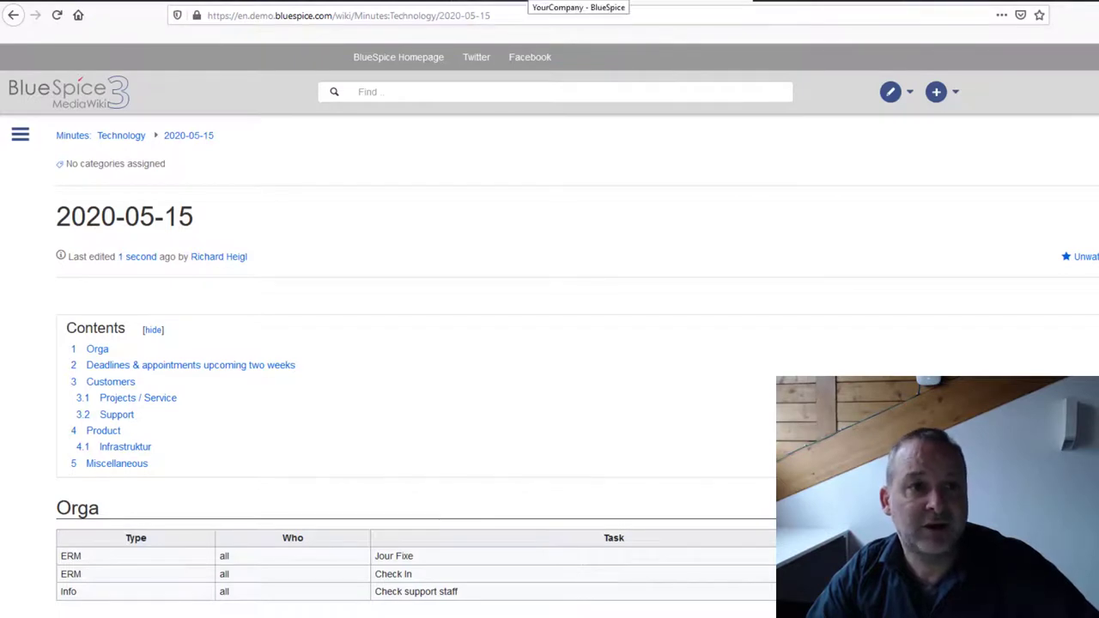
Return to the Minutes overview page and look over its Jour fixe and Support minutes sections
key(ctrl+Tab)
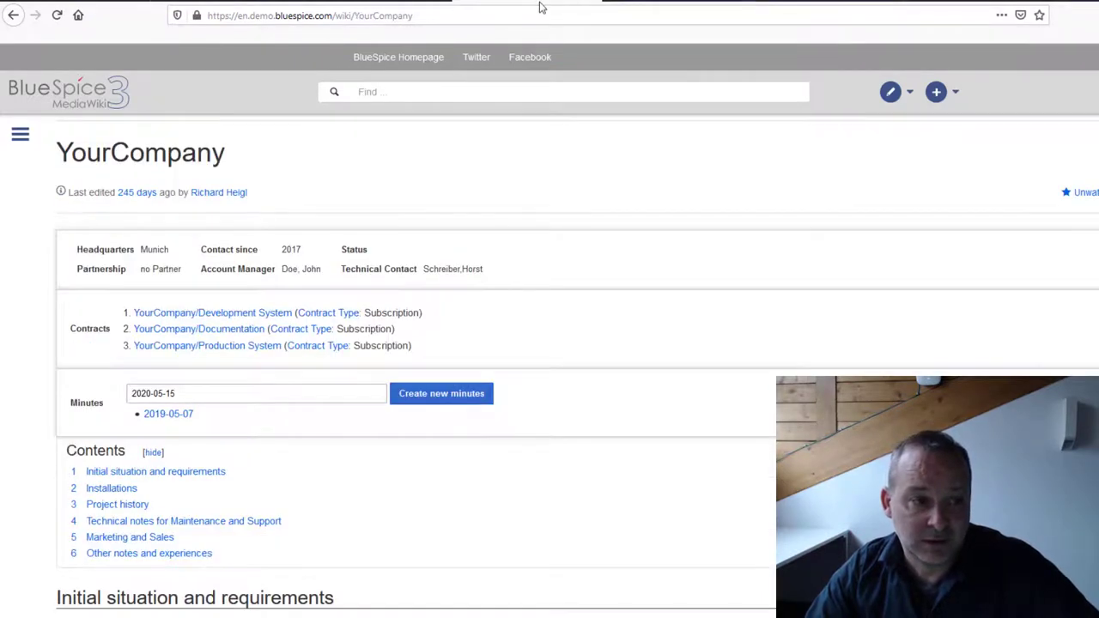
key(ctrl+Tab)
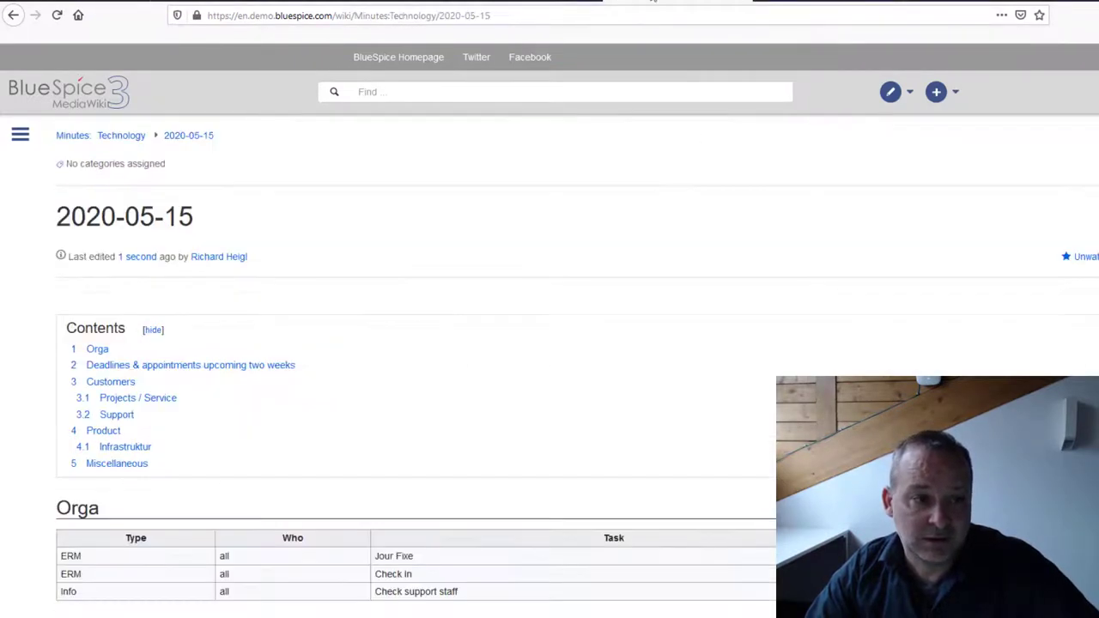
click(13, 15)
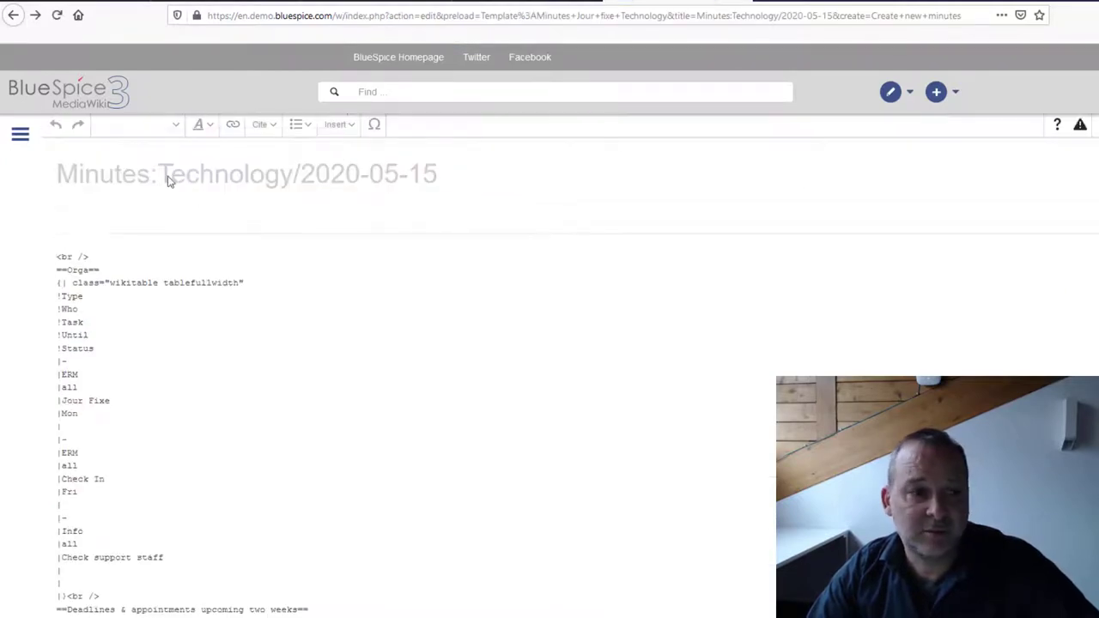
right_click(17, 16)
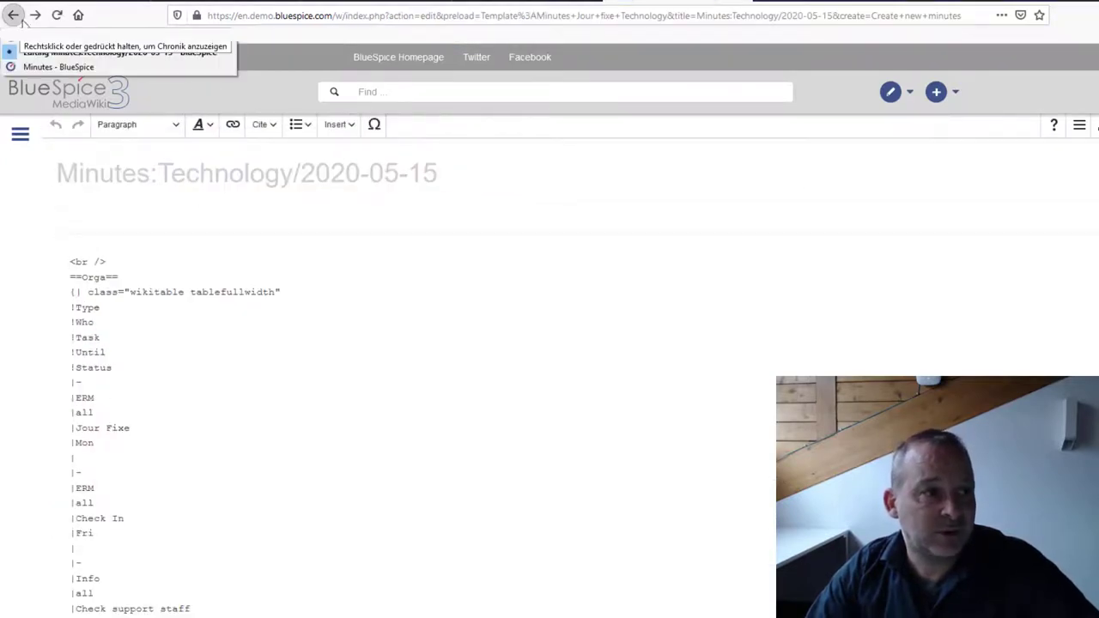
click(56, 68)
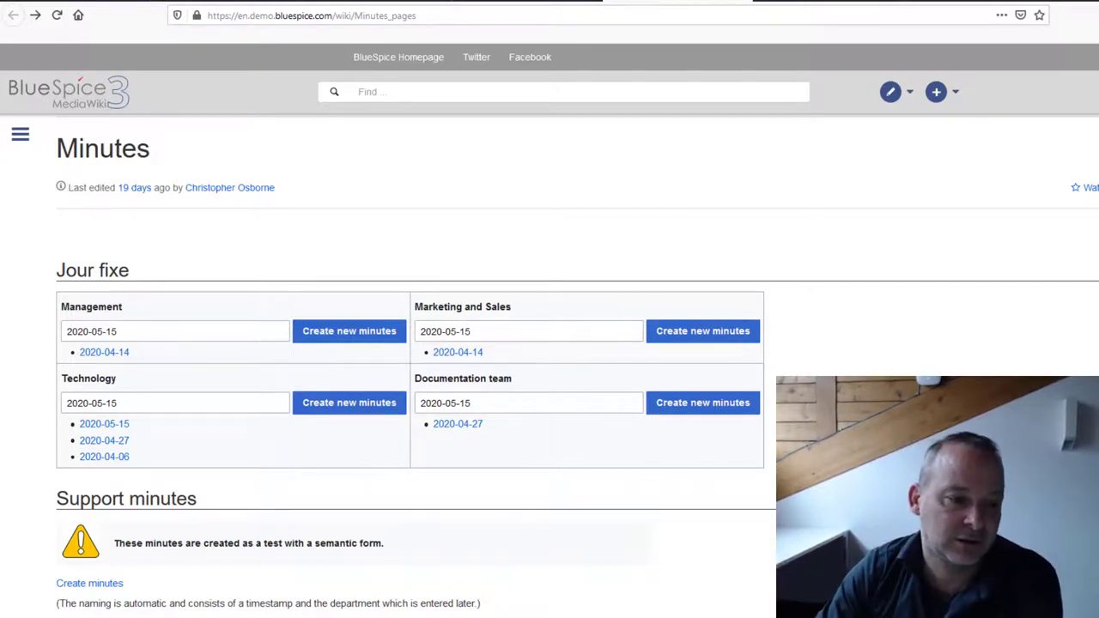
scroll(673, 530, down, 1)
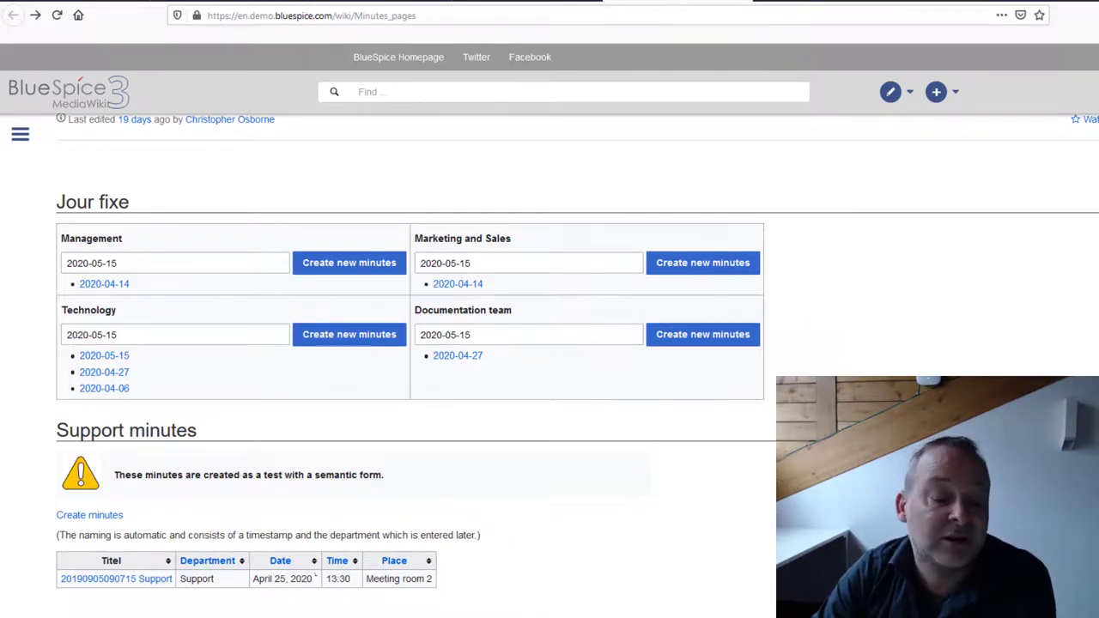
scroll(343, 515, up, 3)
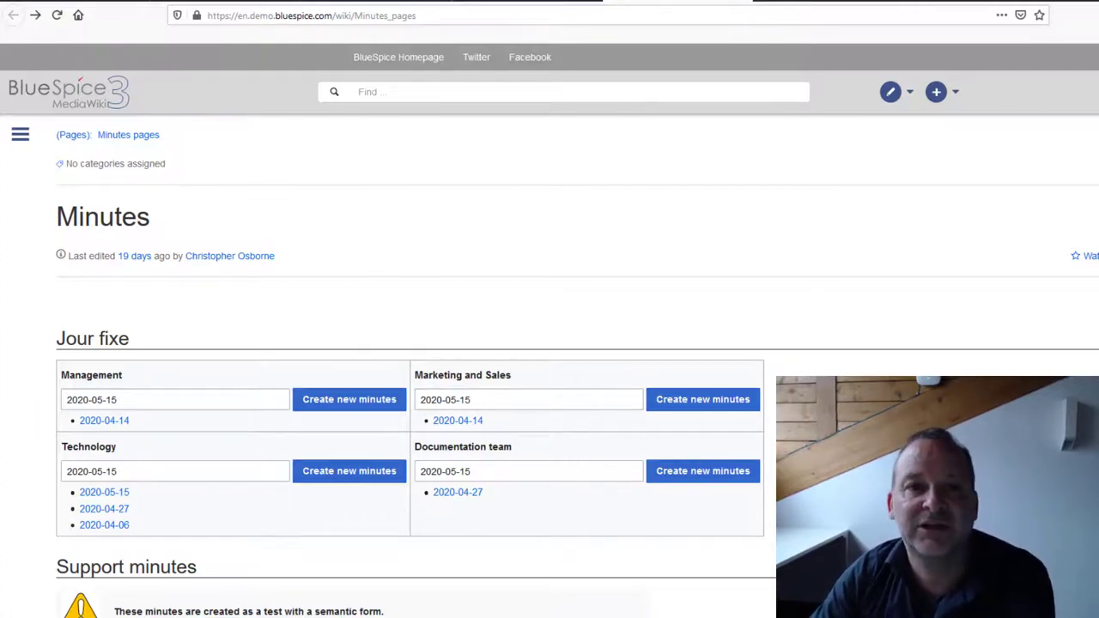
Switch to the Cloud Services Implementation page in the Hallo Welt! wiki and examine its project sections from Project profile to Closure
click(589, 2)
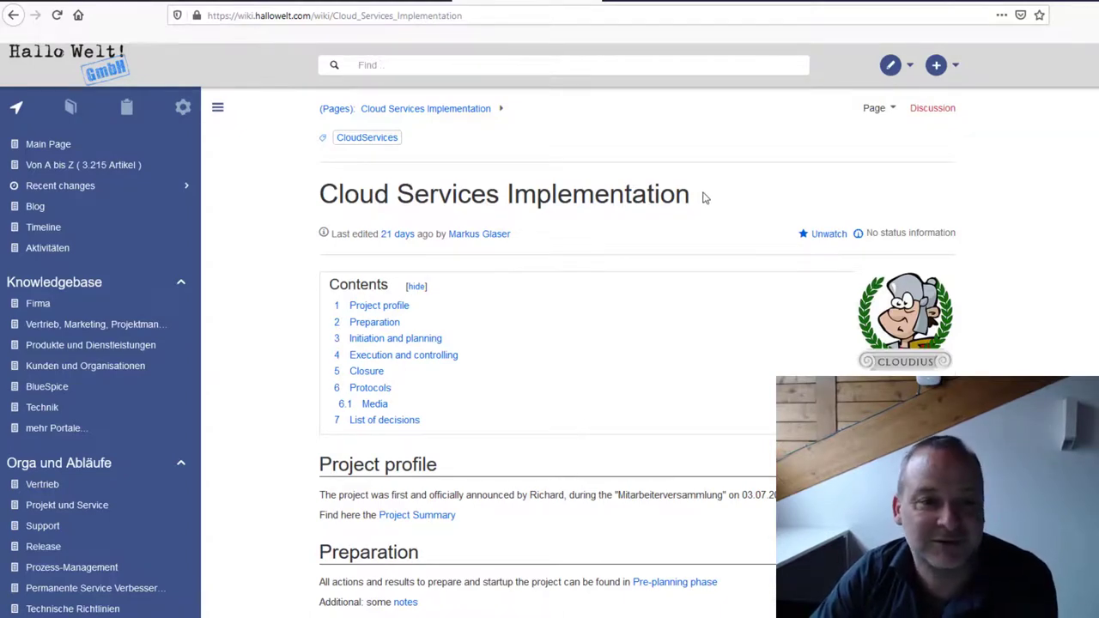
drag(704, 196, 307, 177)
drag(691, 192, 316, 191)
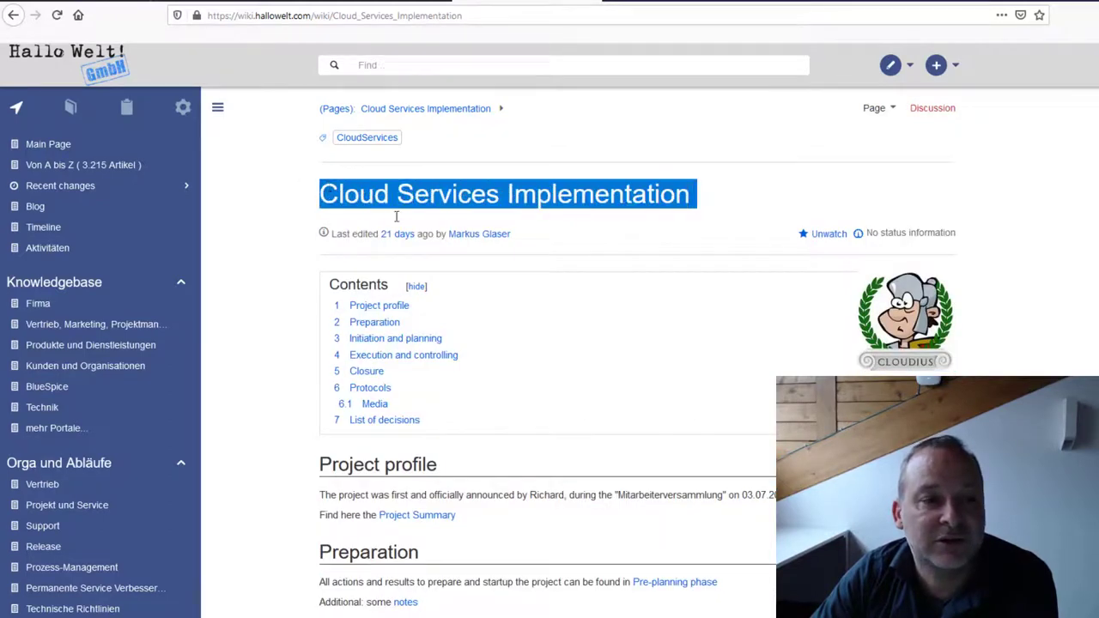
click(706, 348)
scroll(704, 347, down, 5)
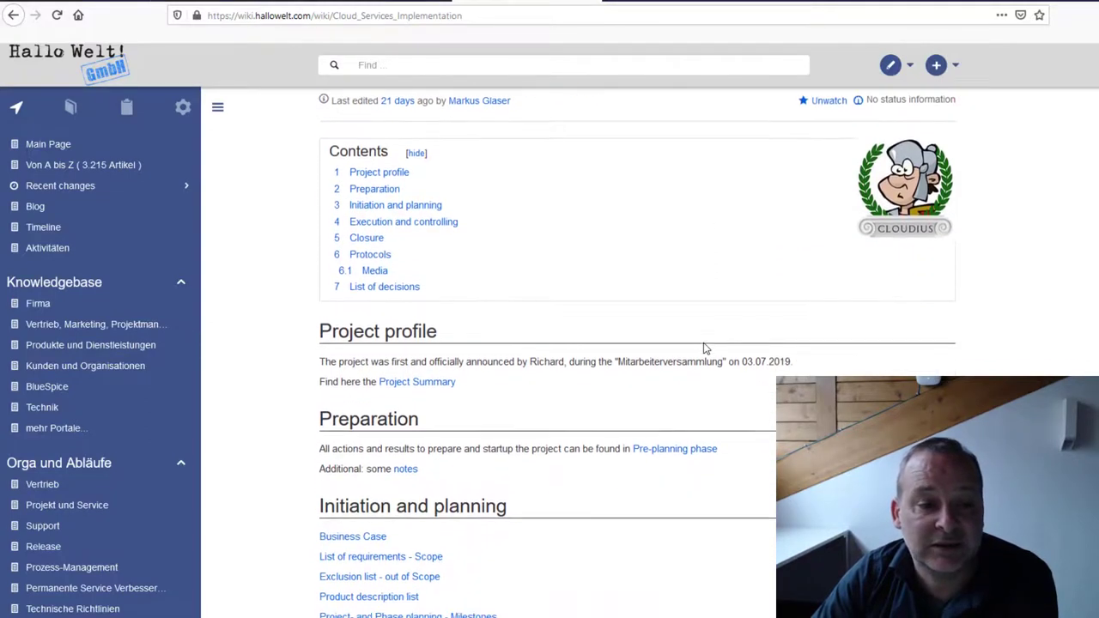
scroll(704, 348, down, 2)
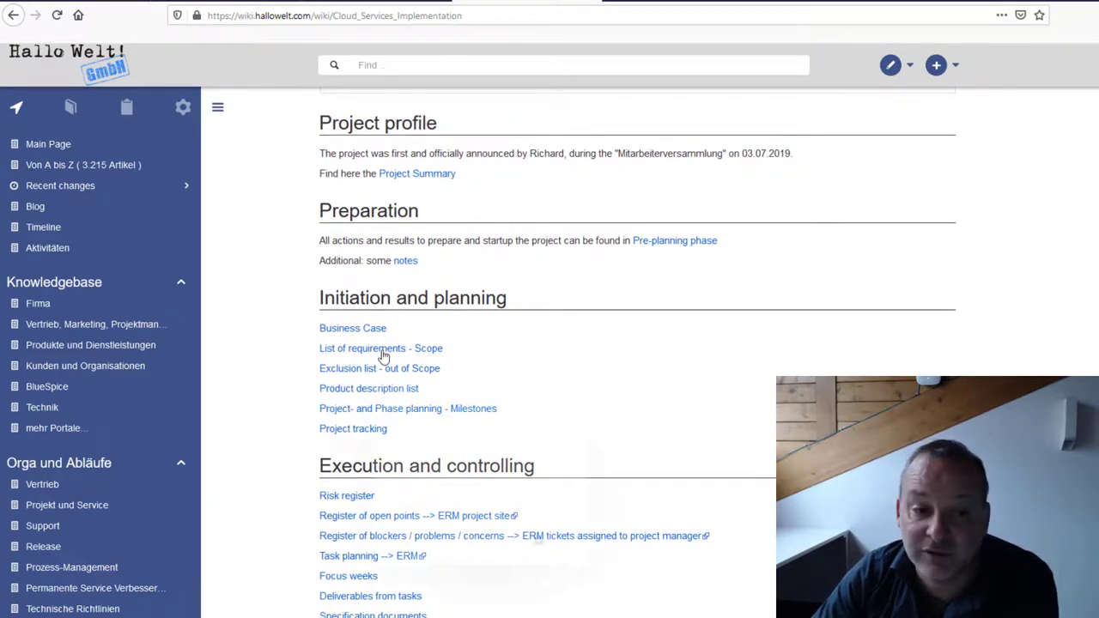
mouse_move(383, 356)
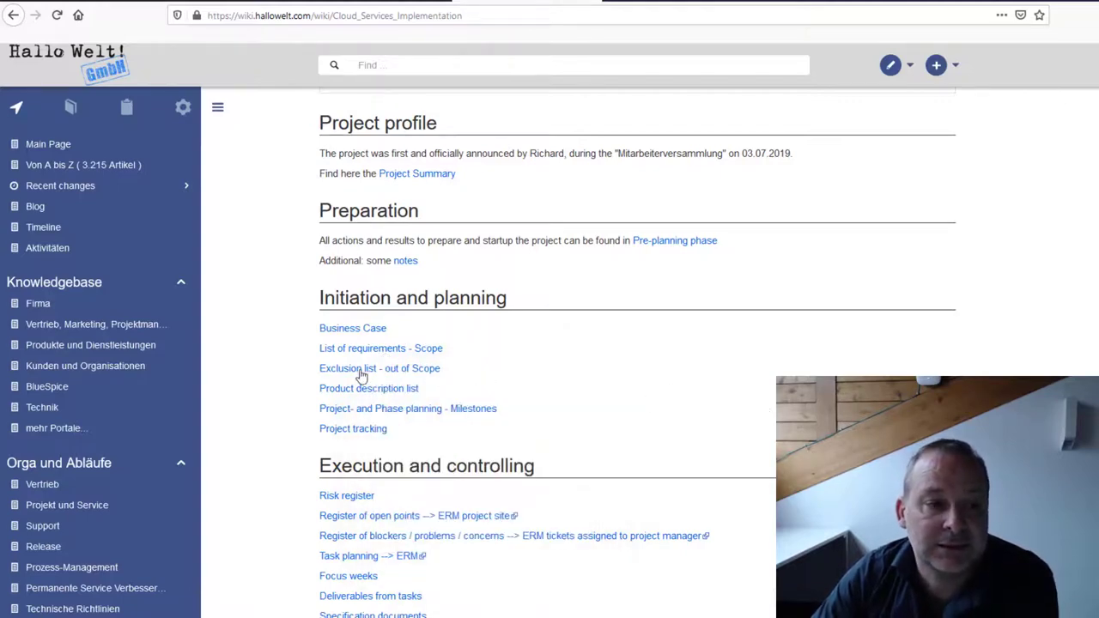
mouse_move(365, 375)
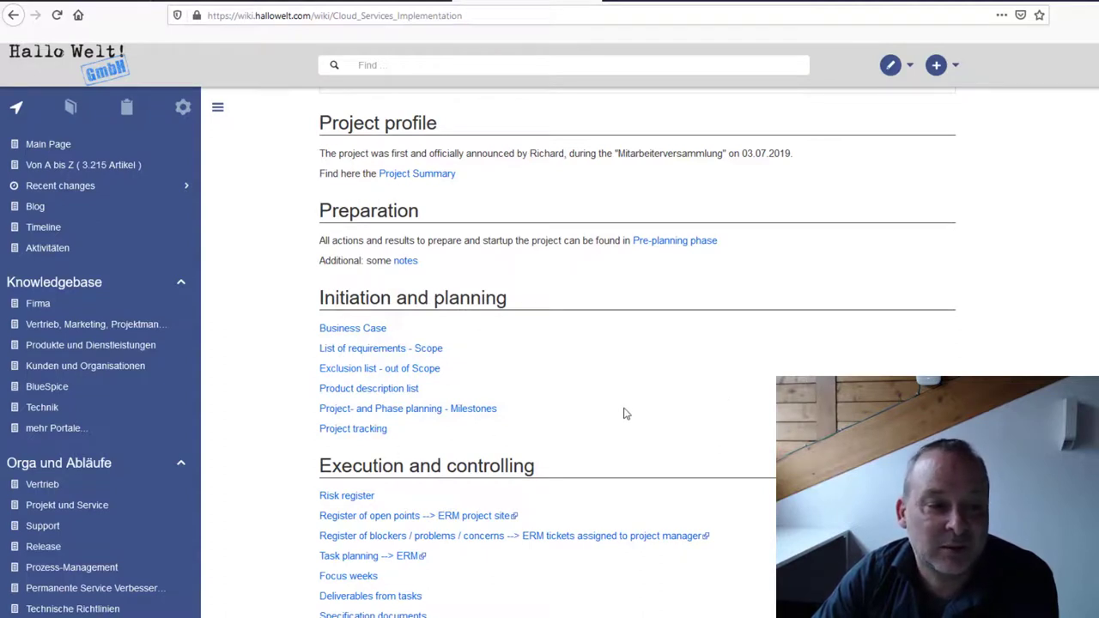
scroll(481, 421, down, 3)
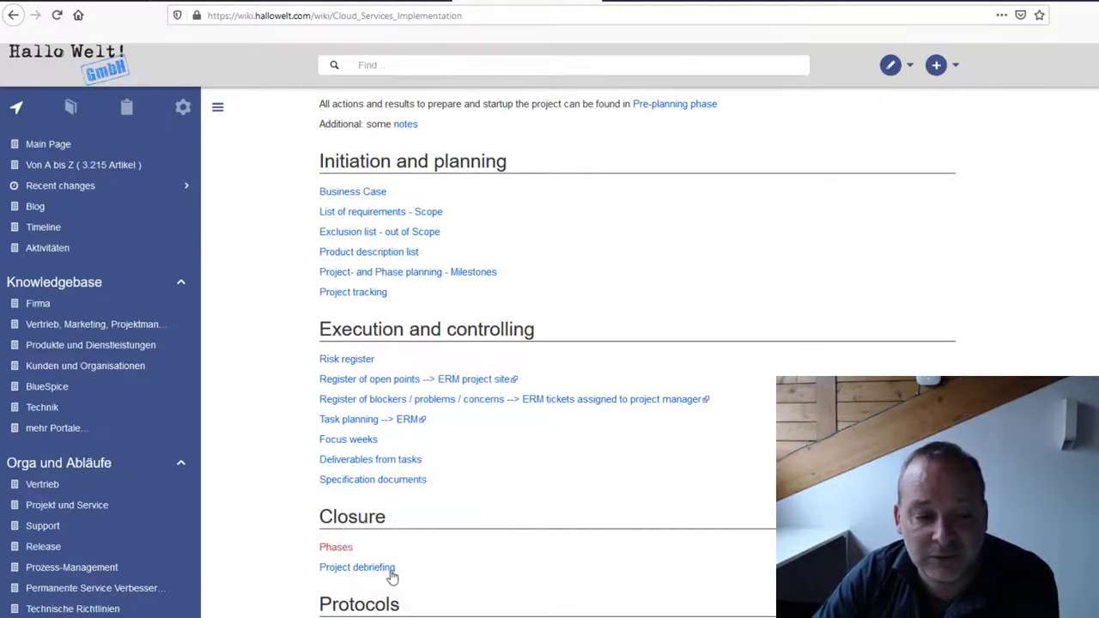
scroll(550, 344, up, 5)
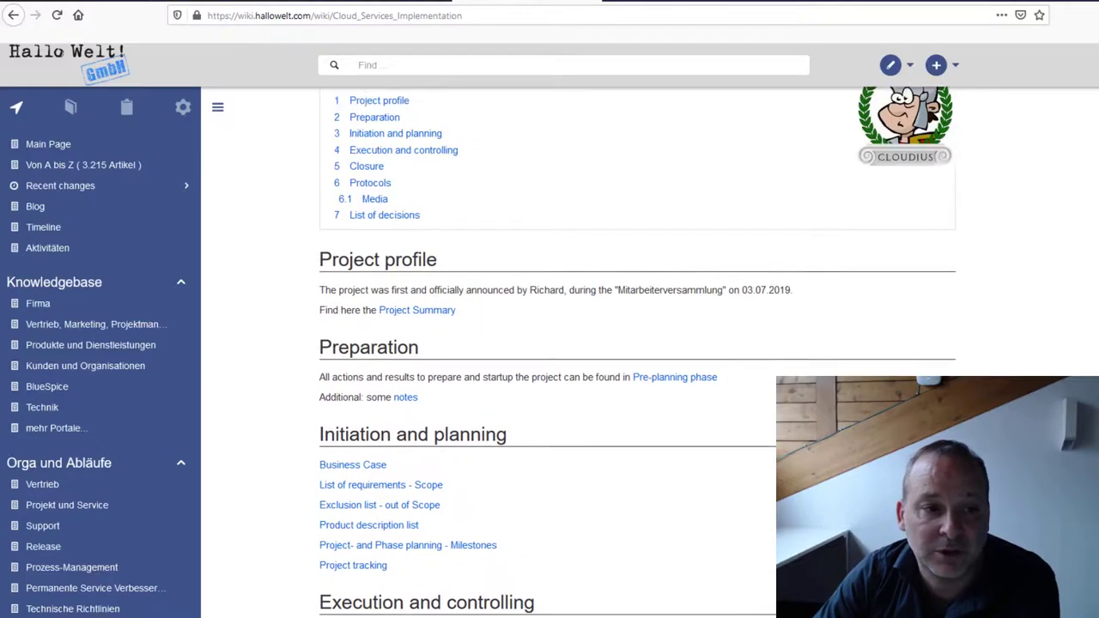